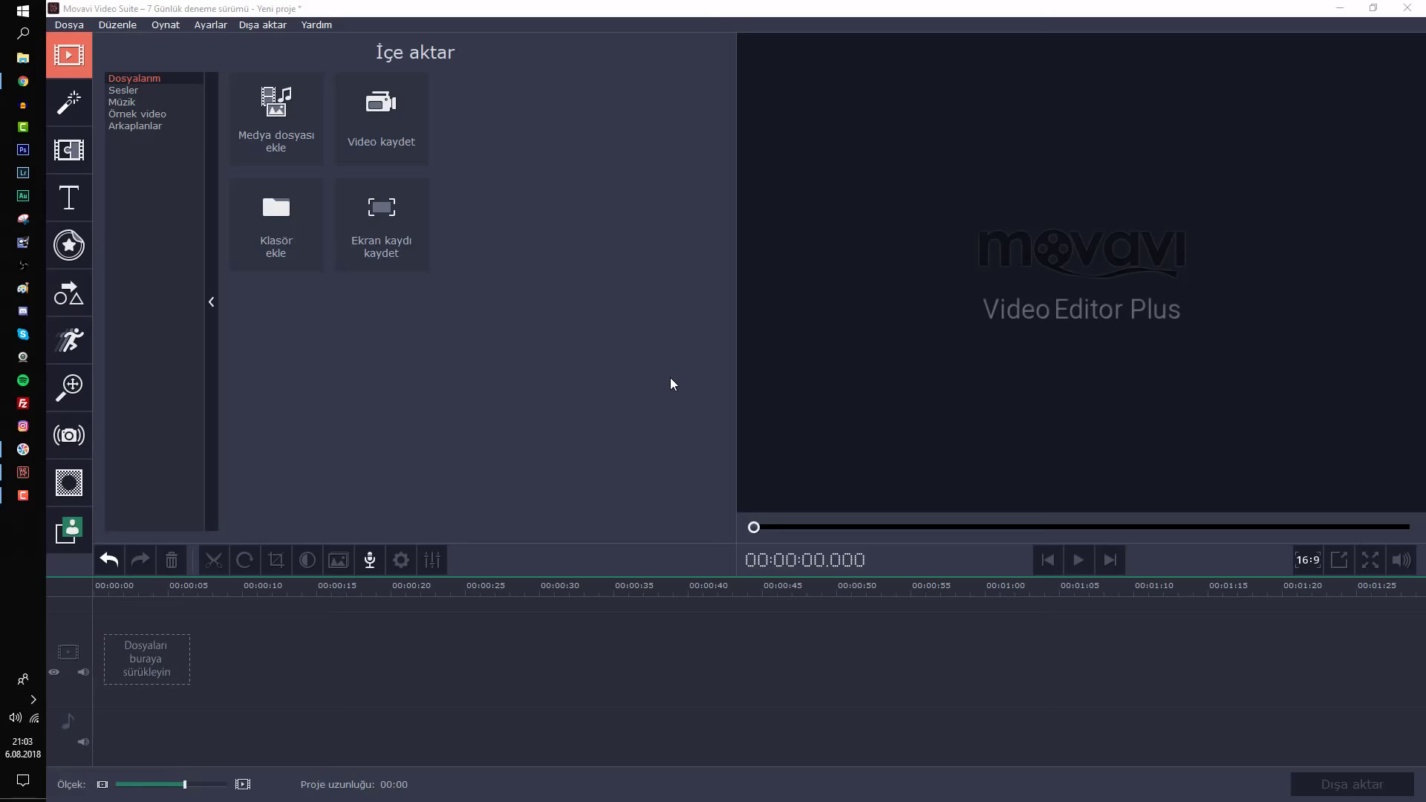
View the Movavi homepage and the Video Suite licence purchase page in the browser, and return to the video editor
left_click(23, 81)
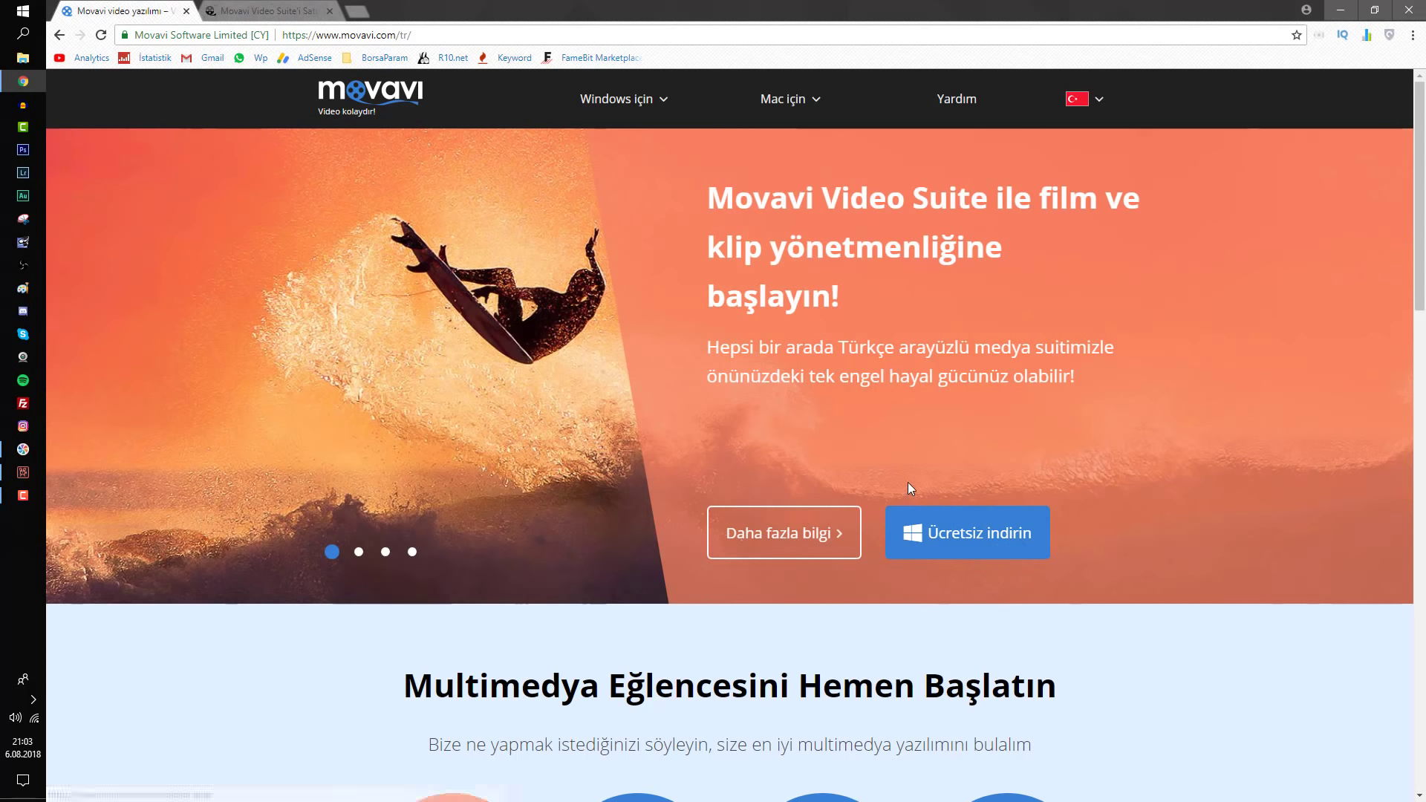
left_click(249, 12)
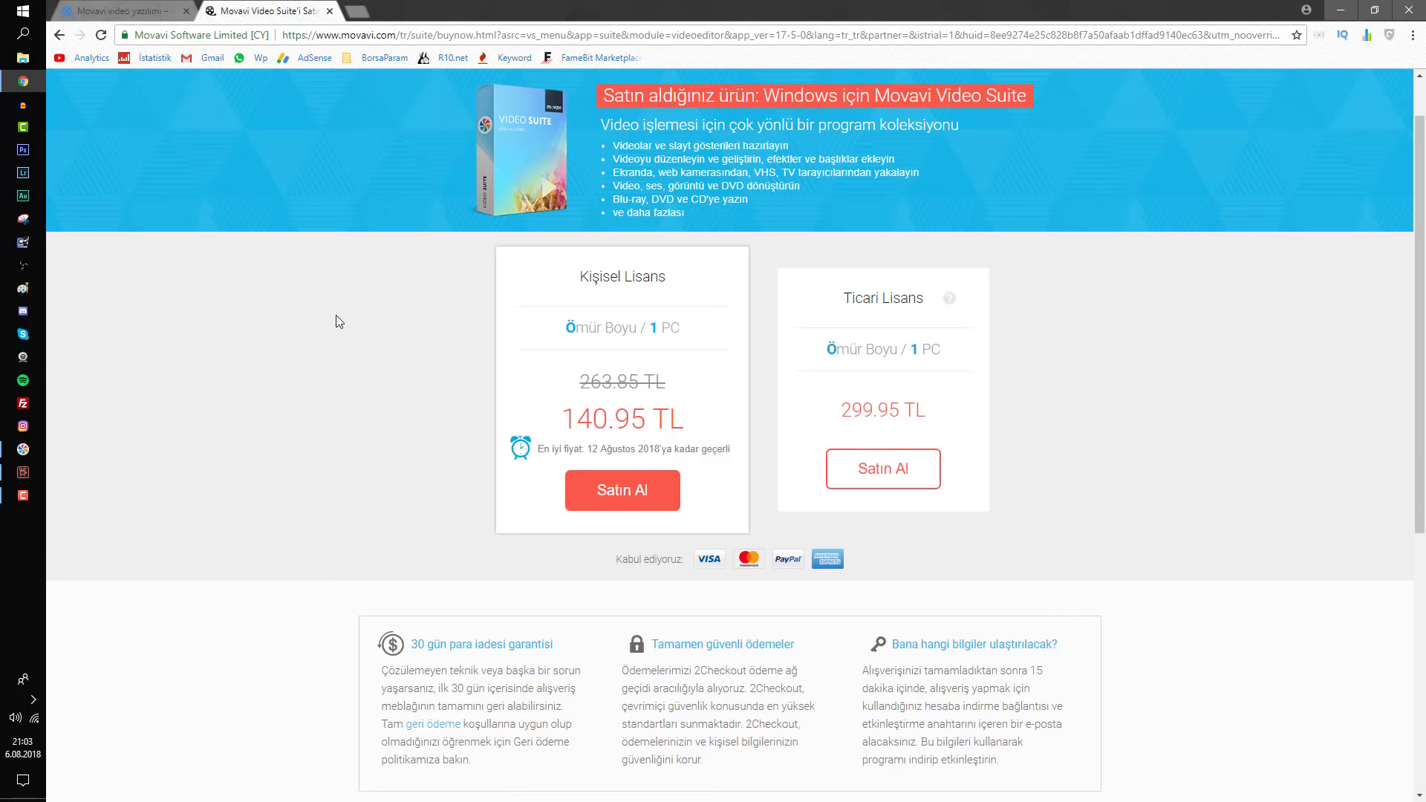
left_click(34, 82)
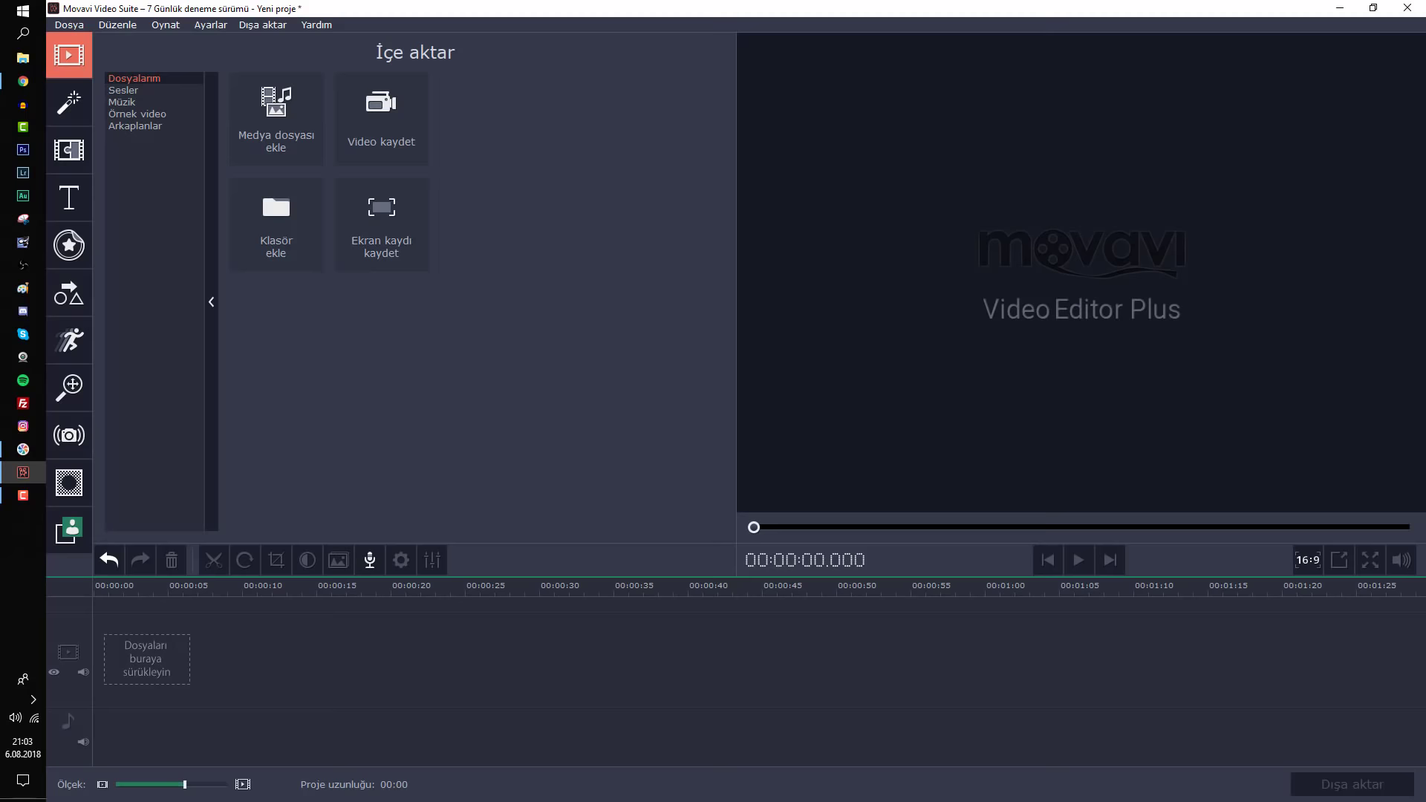
Add the video file Pexels Videos 4556.mp4 to the start of the empty video track
left_click_drag(1425, 416, 149, 670)
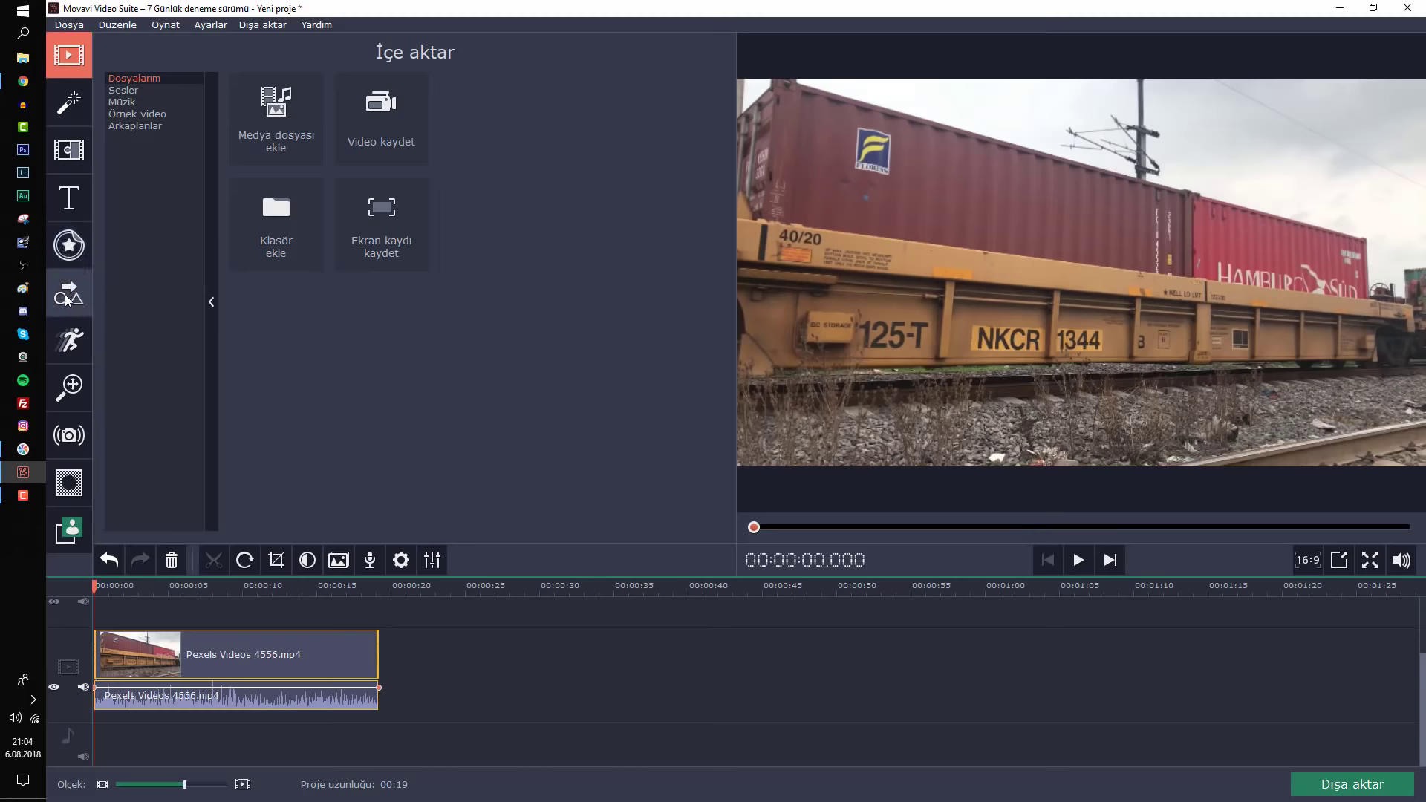
Apply the Cézanne colour filter from the Renk filtresi category to the train clip
left_click(79, 297)
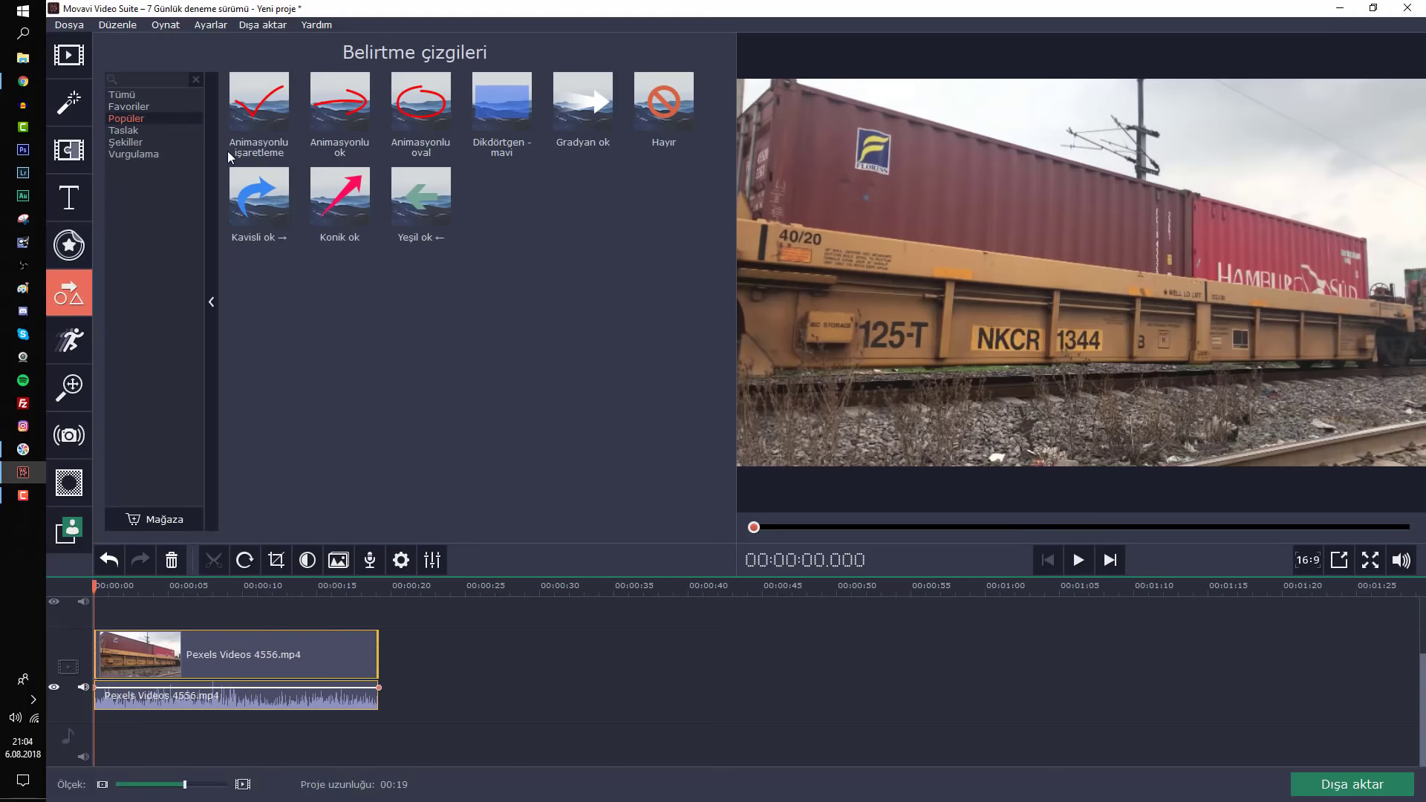
left_click(74, 342)
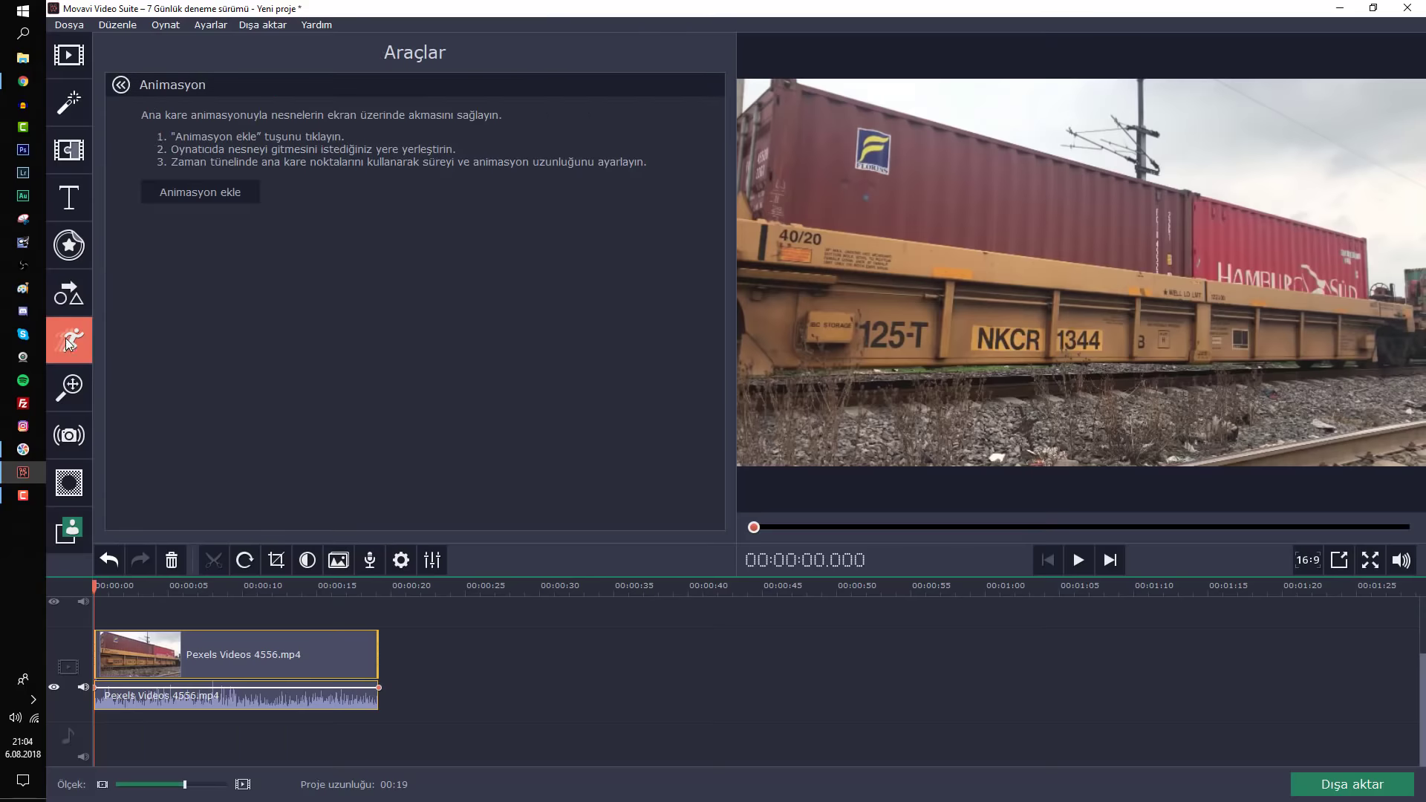
left_click(69, 103)
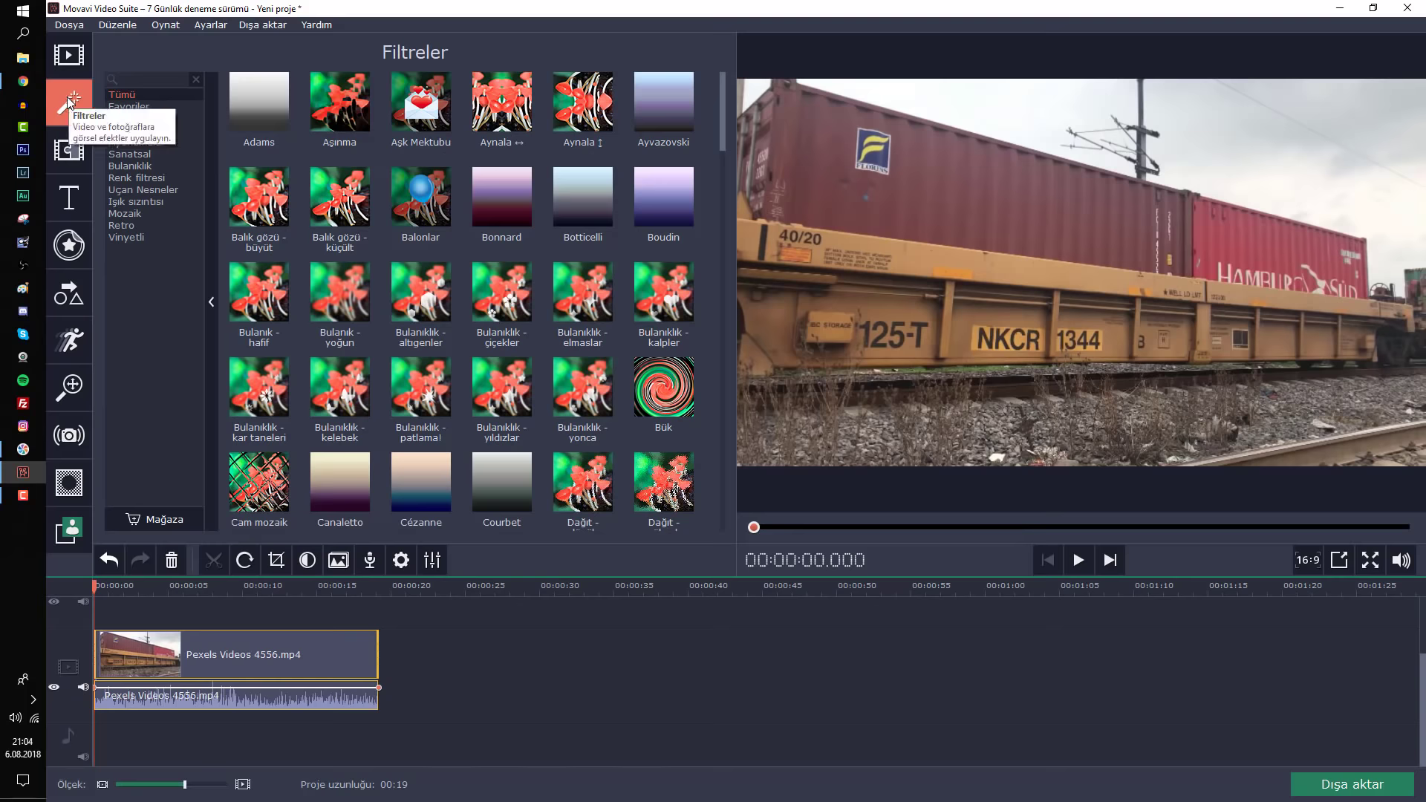
left_click(166, 189)
left_click(167, 168)
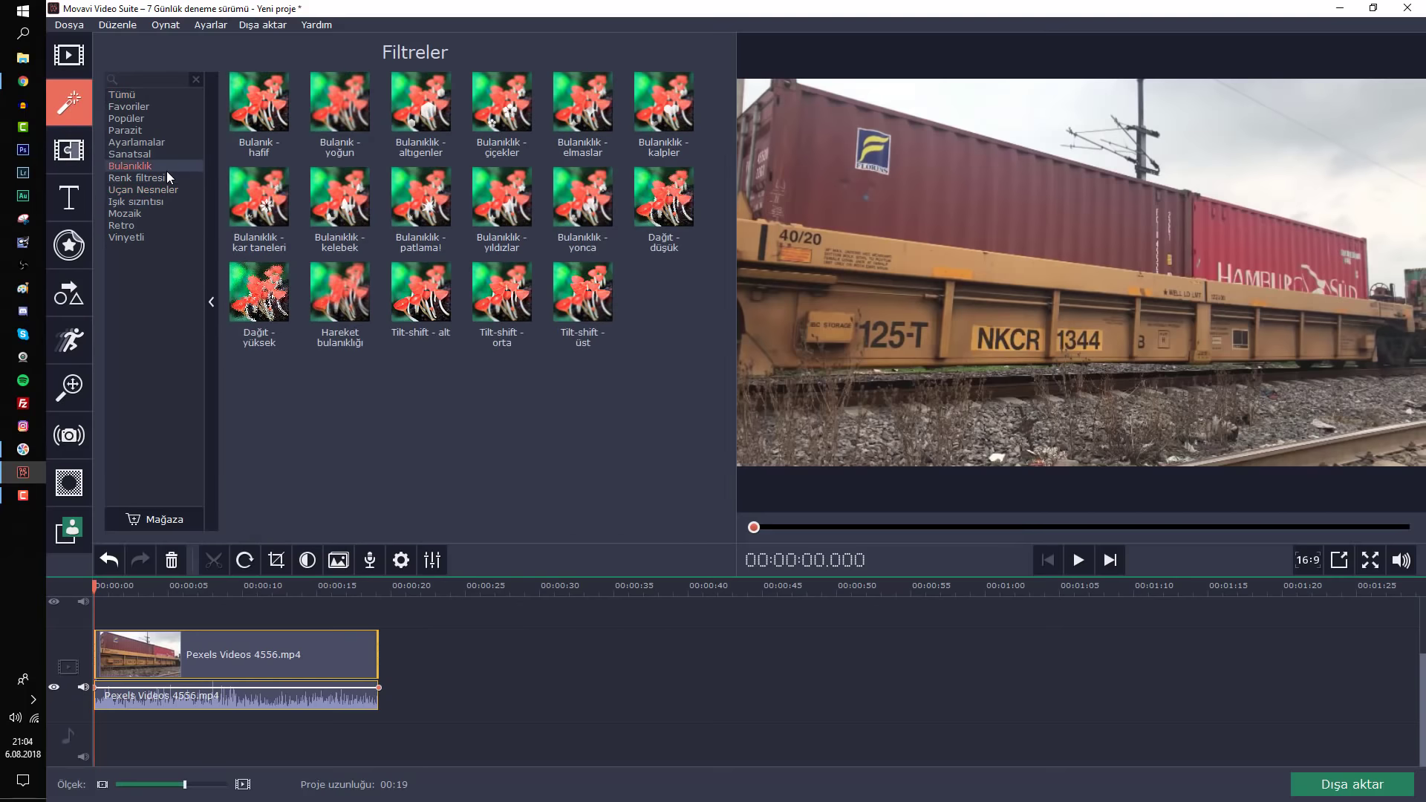
left_click(168, 177)
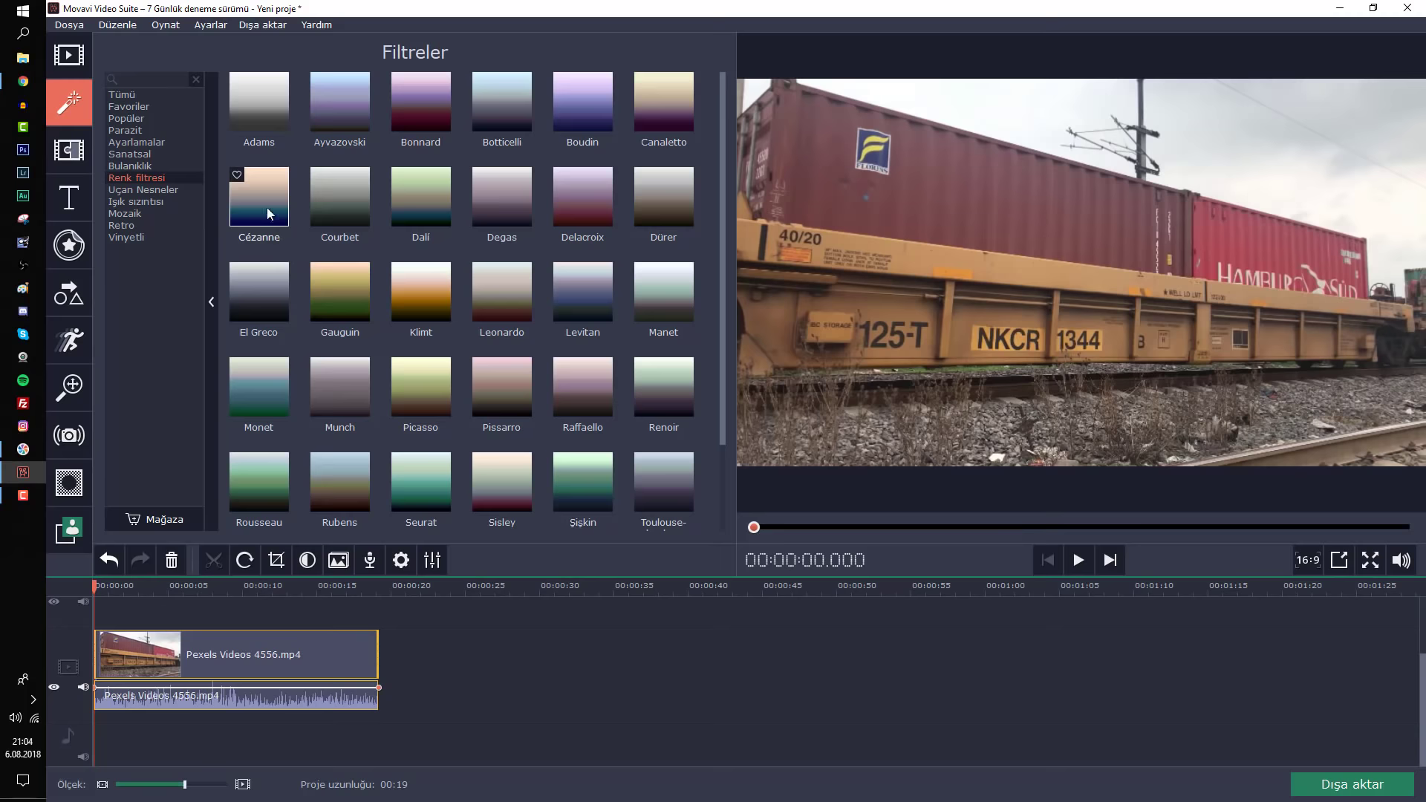
left_click_drag(265, 207, 137, 657)
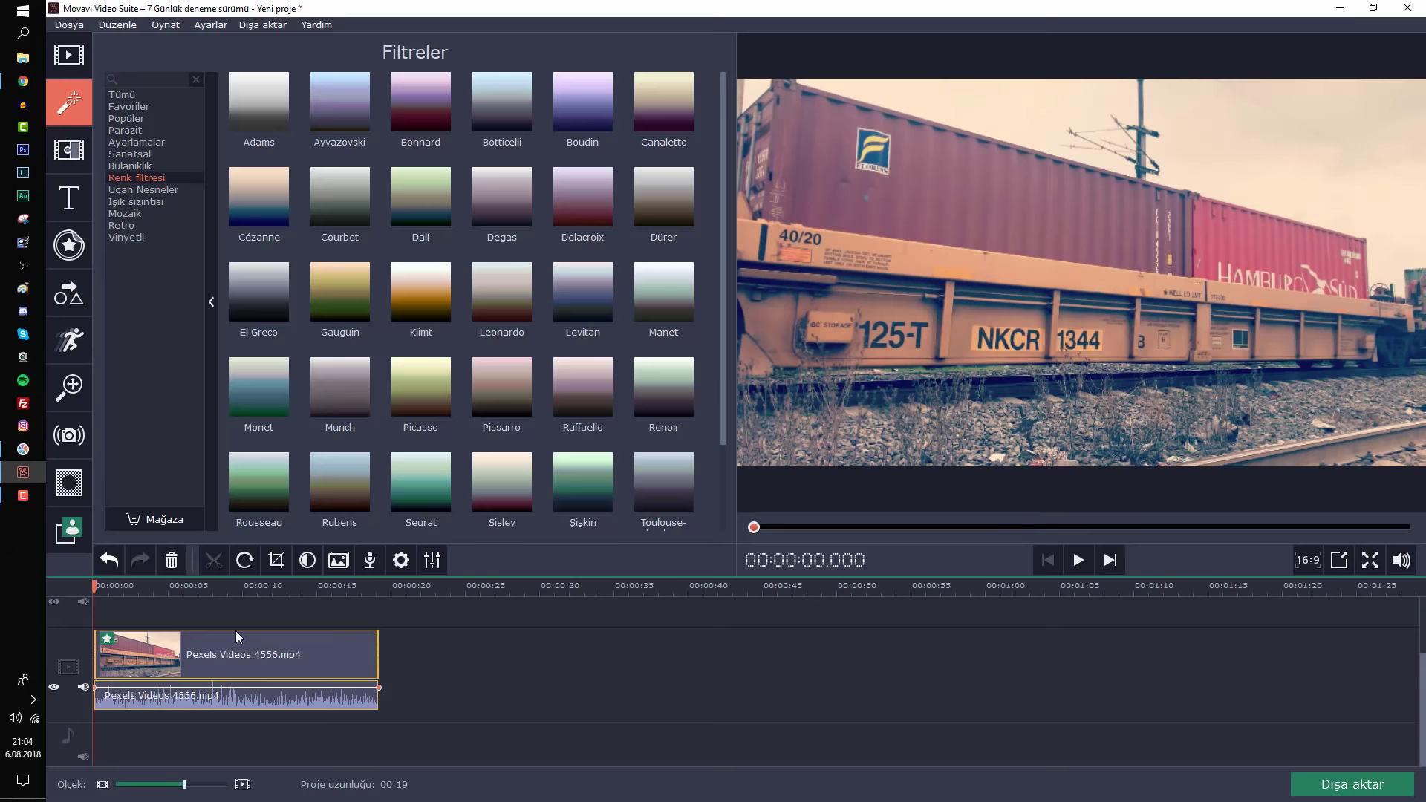
Silence the clip's audio on the timeline and play the video from the start
left_click_drag(194, 688, 192, 713)
left_click_drag(190, 587, 94, 587)
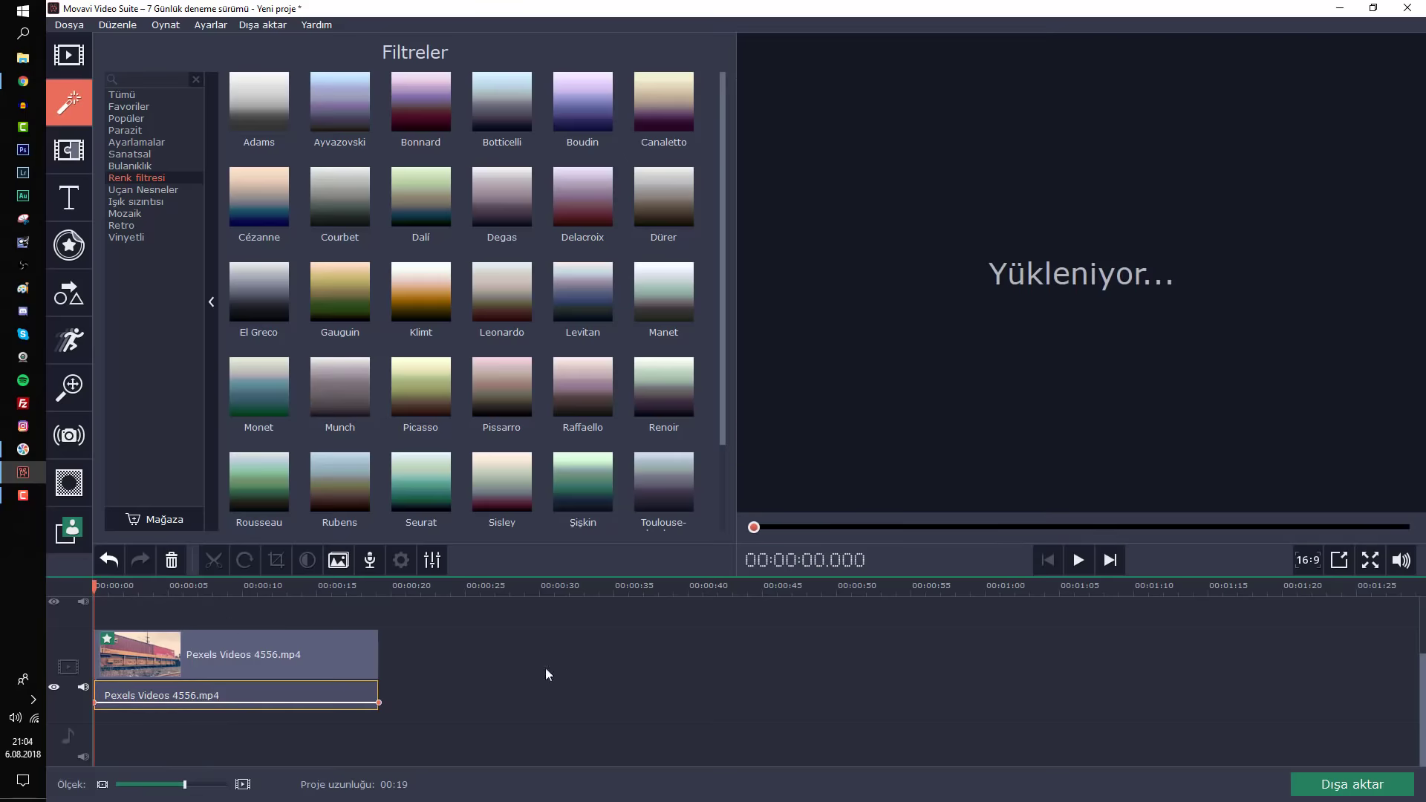
key("space")
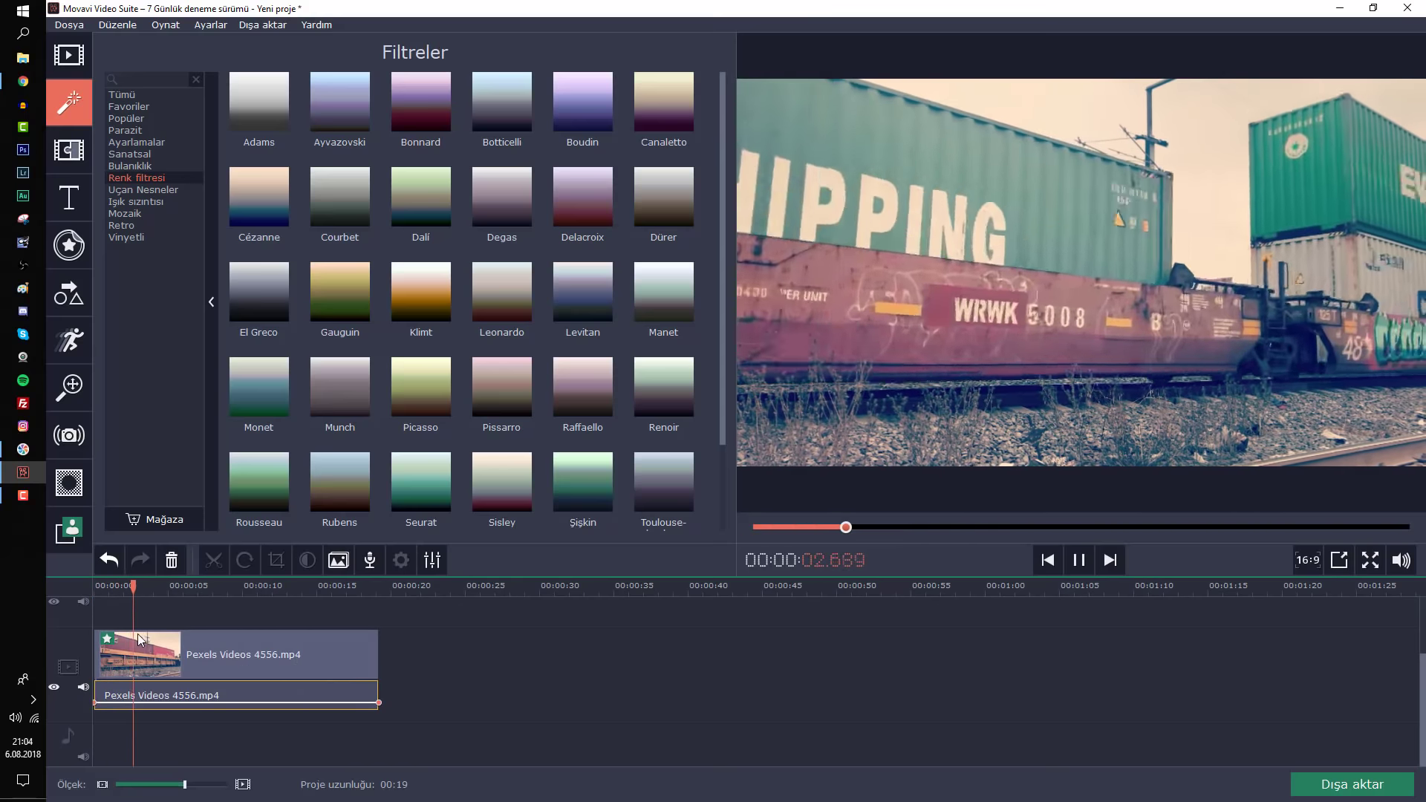
Remove the applied filter from the train clip and pause the preview
left_click(108, 639)
left_click(226, 731)
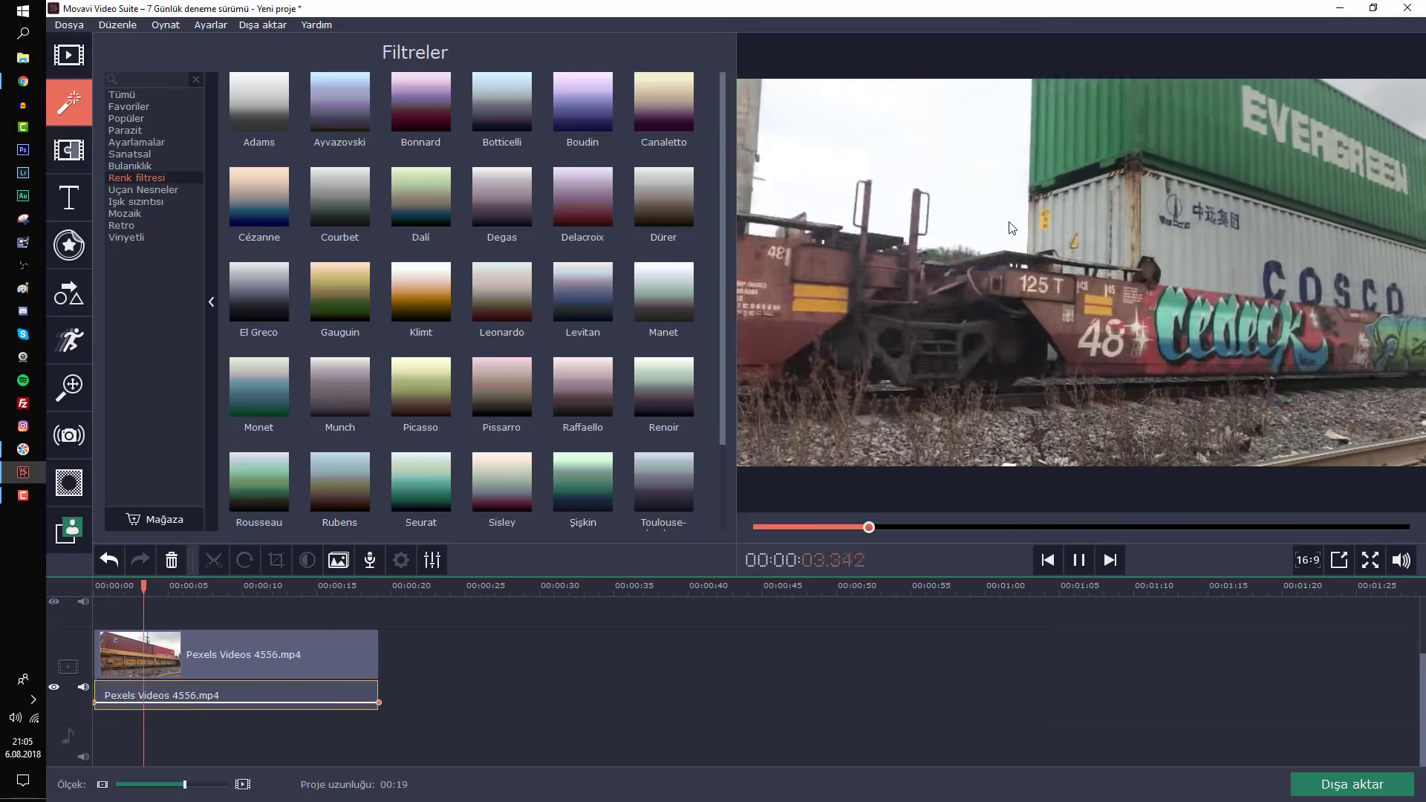
left_click(943, 236)
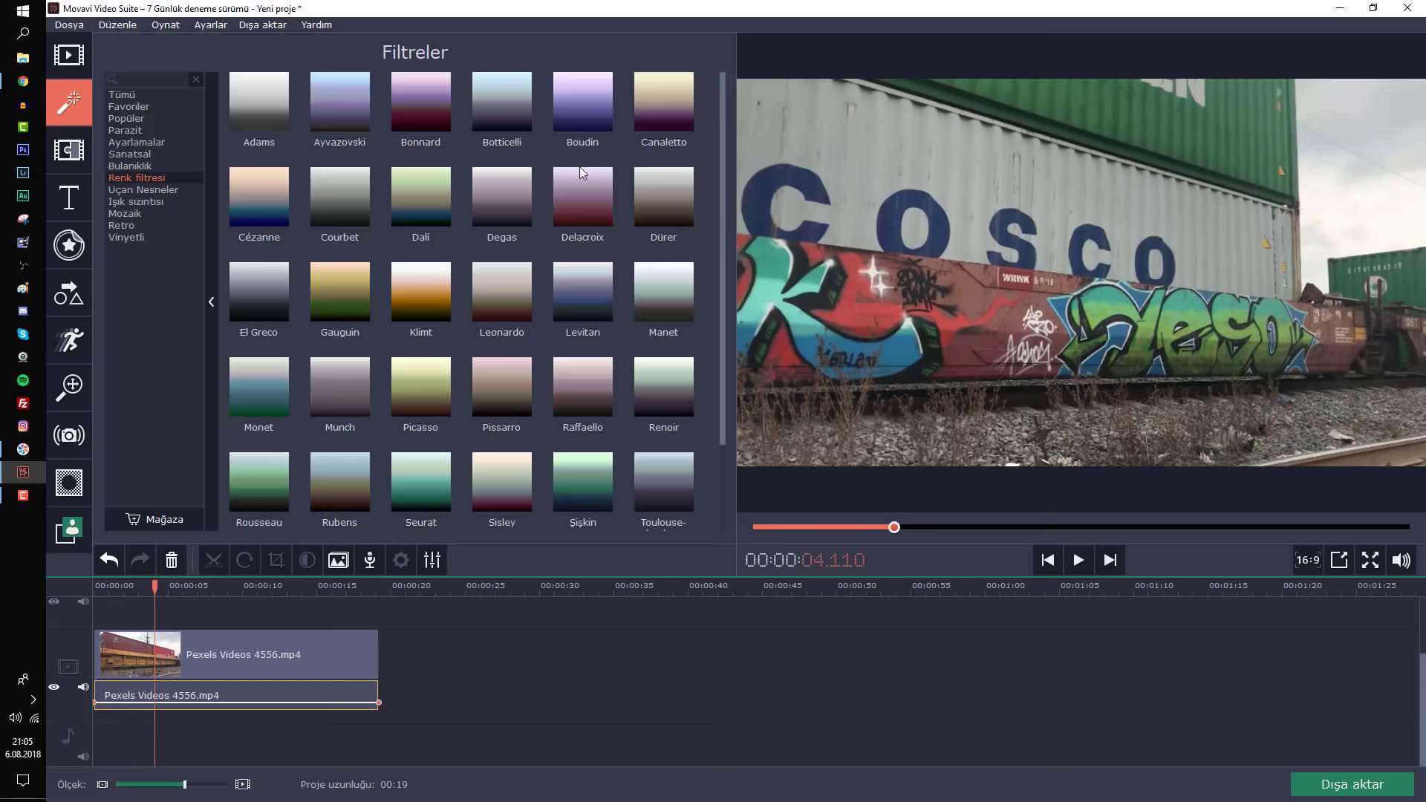
Try the Şişkin colour filter on the train clip and undo it
scroll(576, 282, "down", 3)
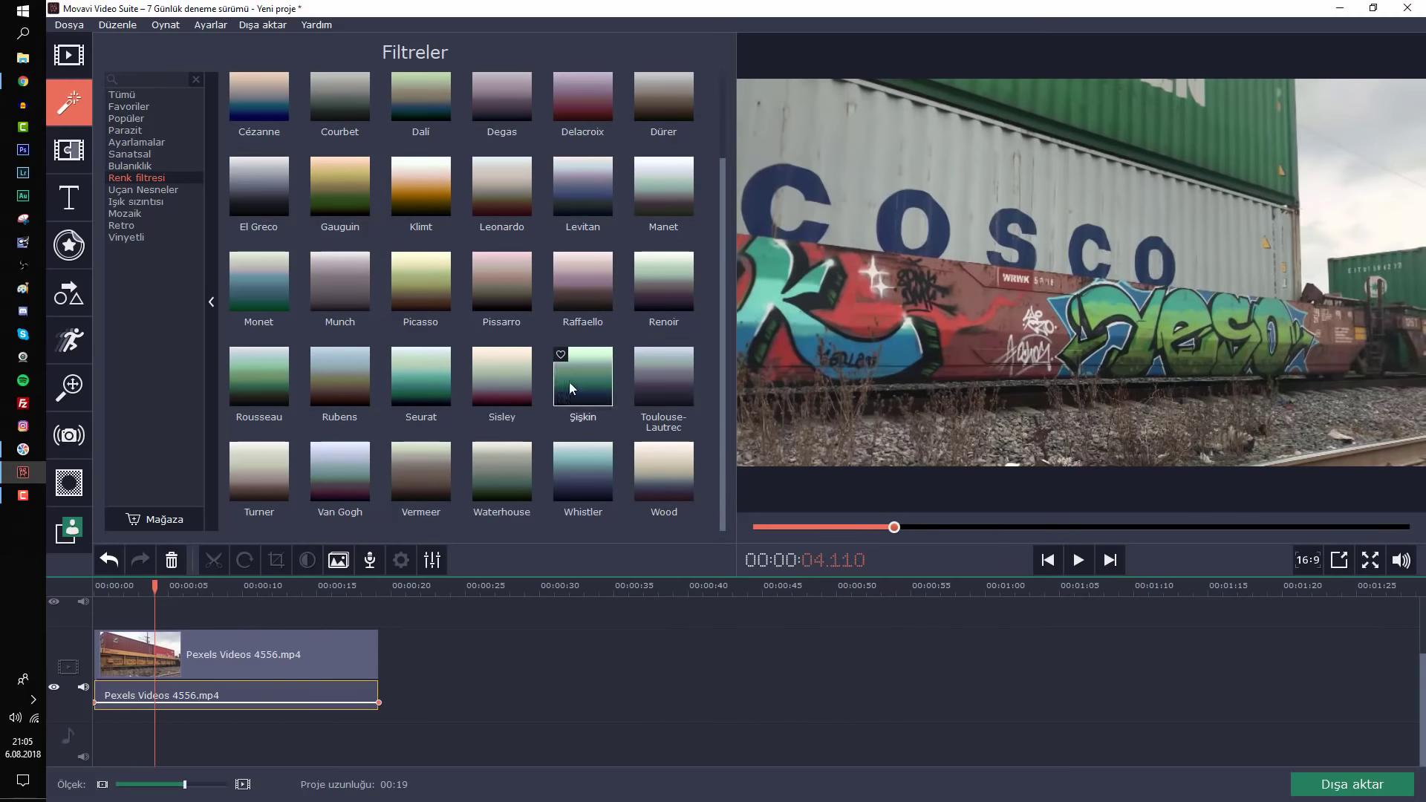
left_click_drag(569, 382, 139, 648)
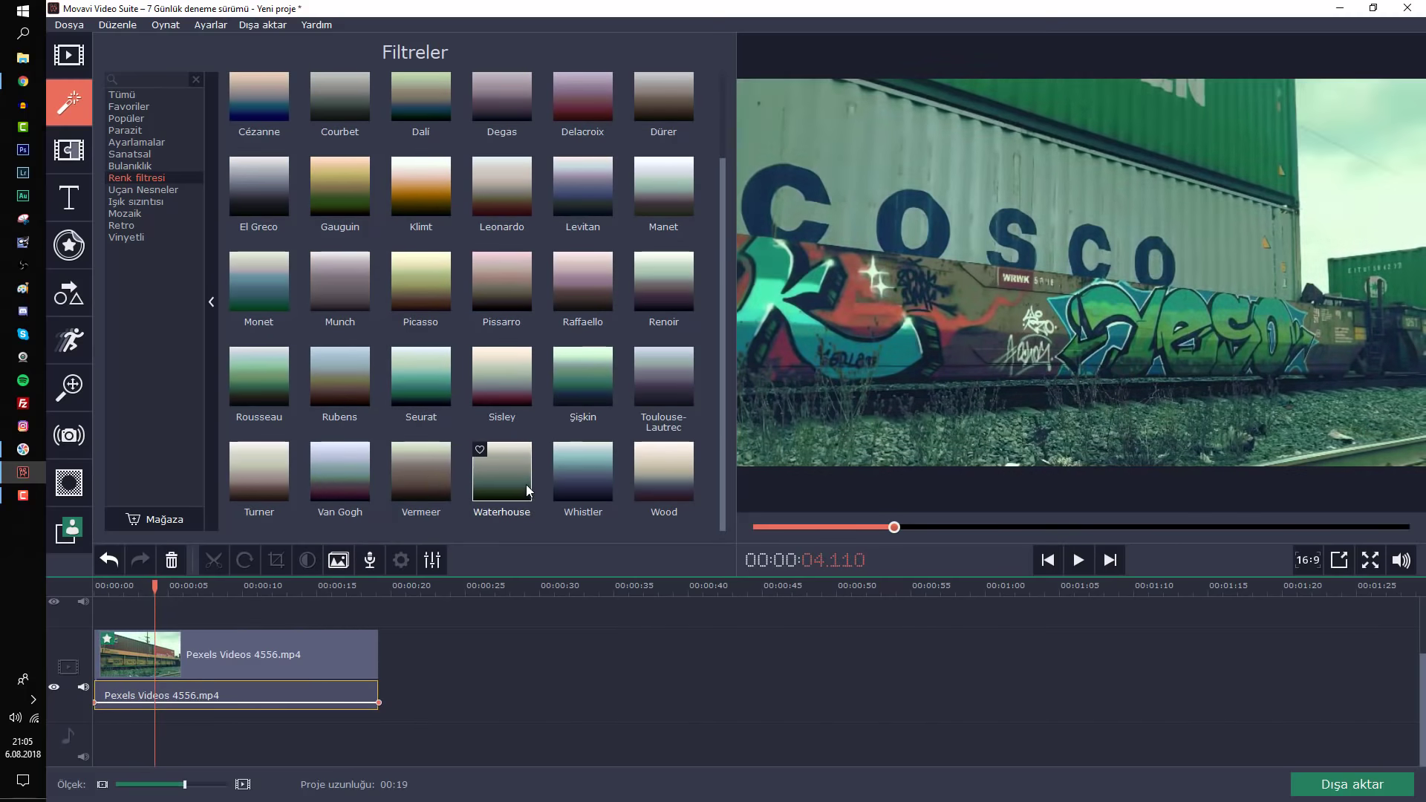
key("ctrl+z")
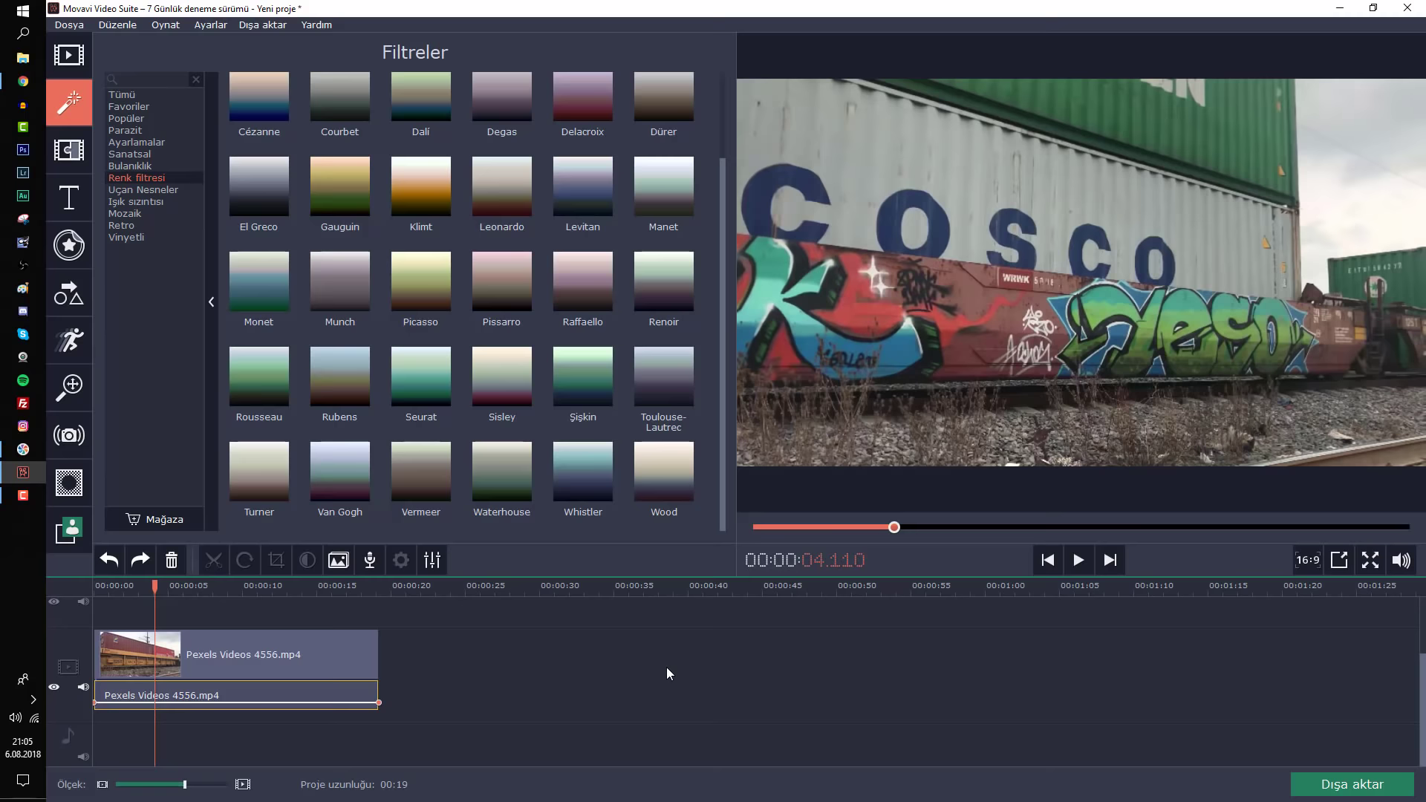
Try the Botticelli colour filter on the train clip and undo it
scroll(631, 312, "up", 1)
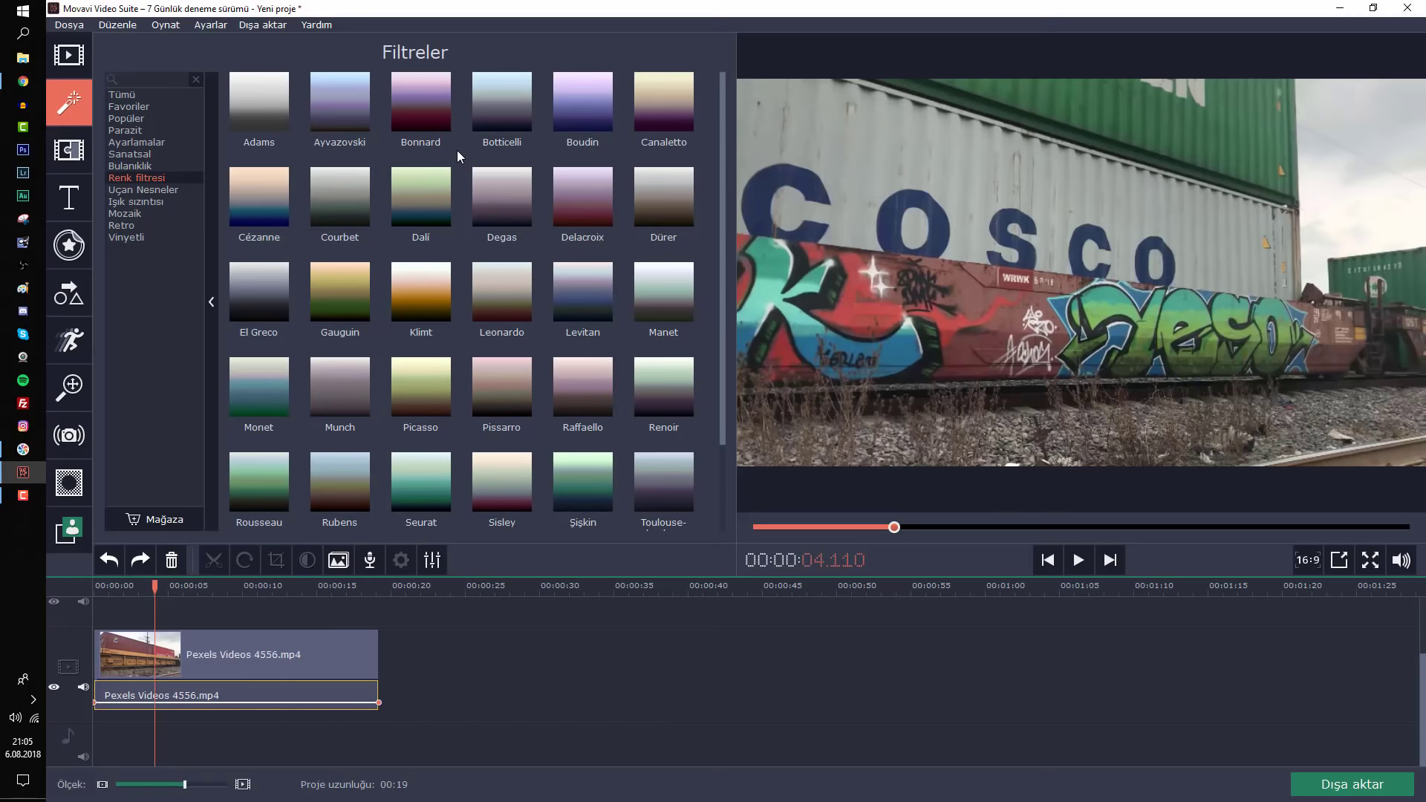
scroll(456, 153, "down", 1)
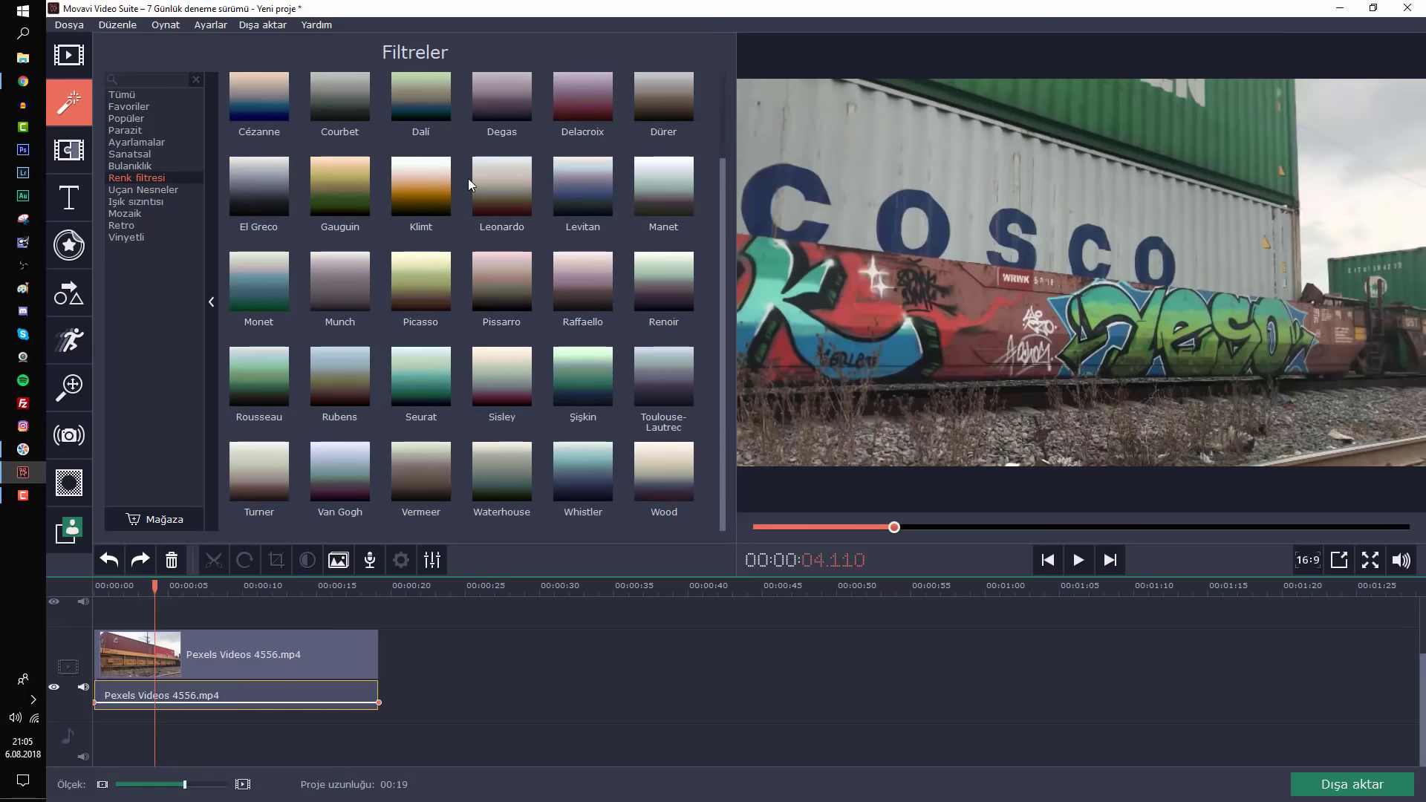
scroll(469, 178, "up", 1)
left_click_drag(496, 105, 289, 658)
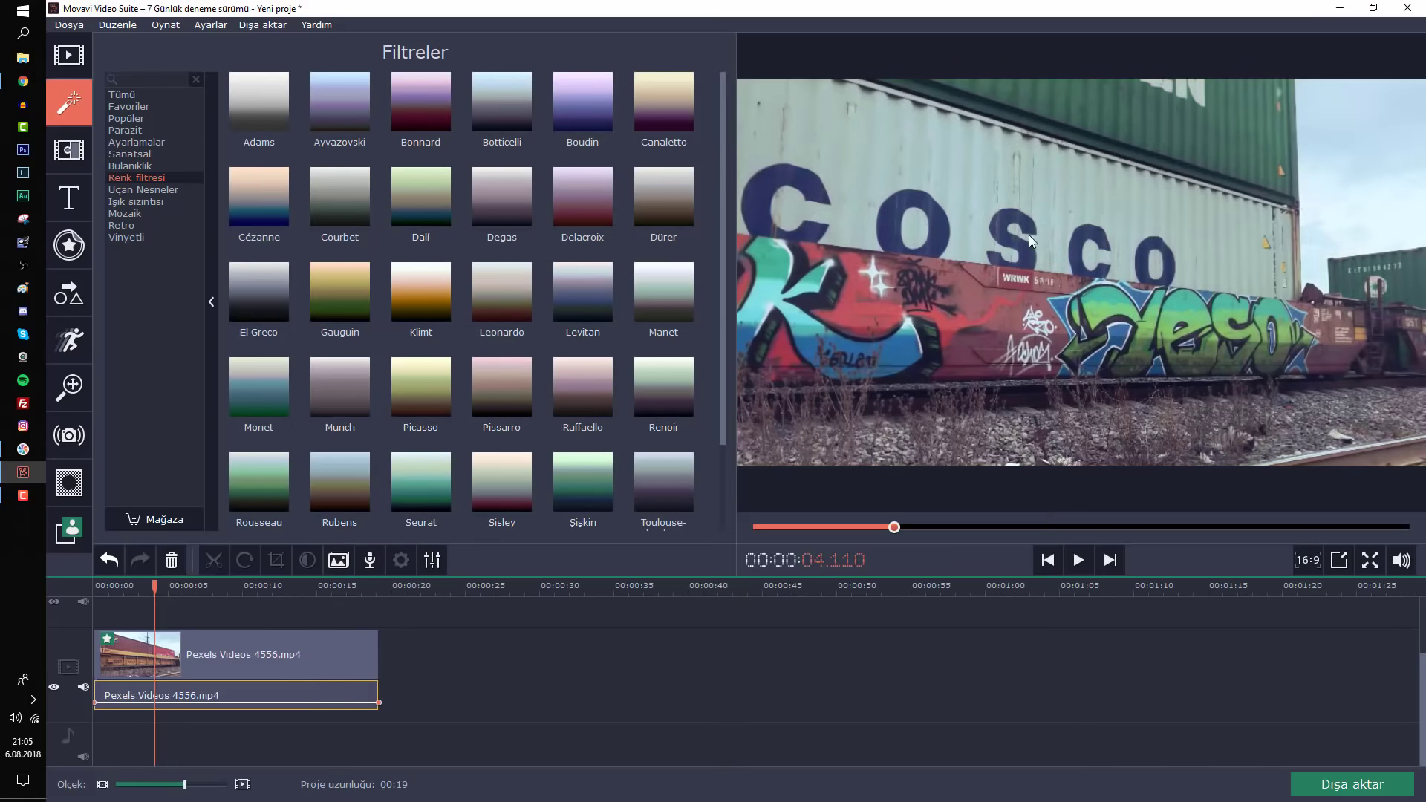
key("ctrl+z")
Try the VHS filter from the Retro category on the train clip, preview it in playback and undo it
left_click(165, 200)
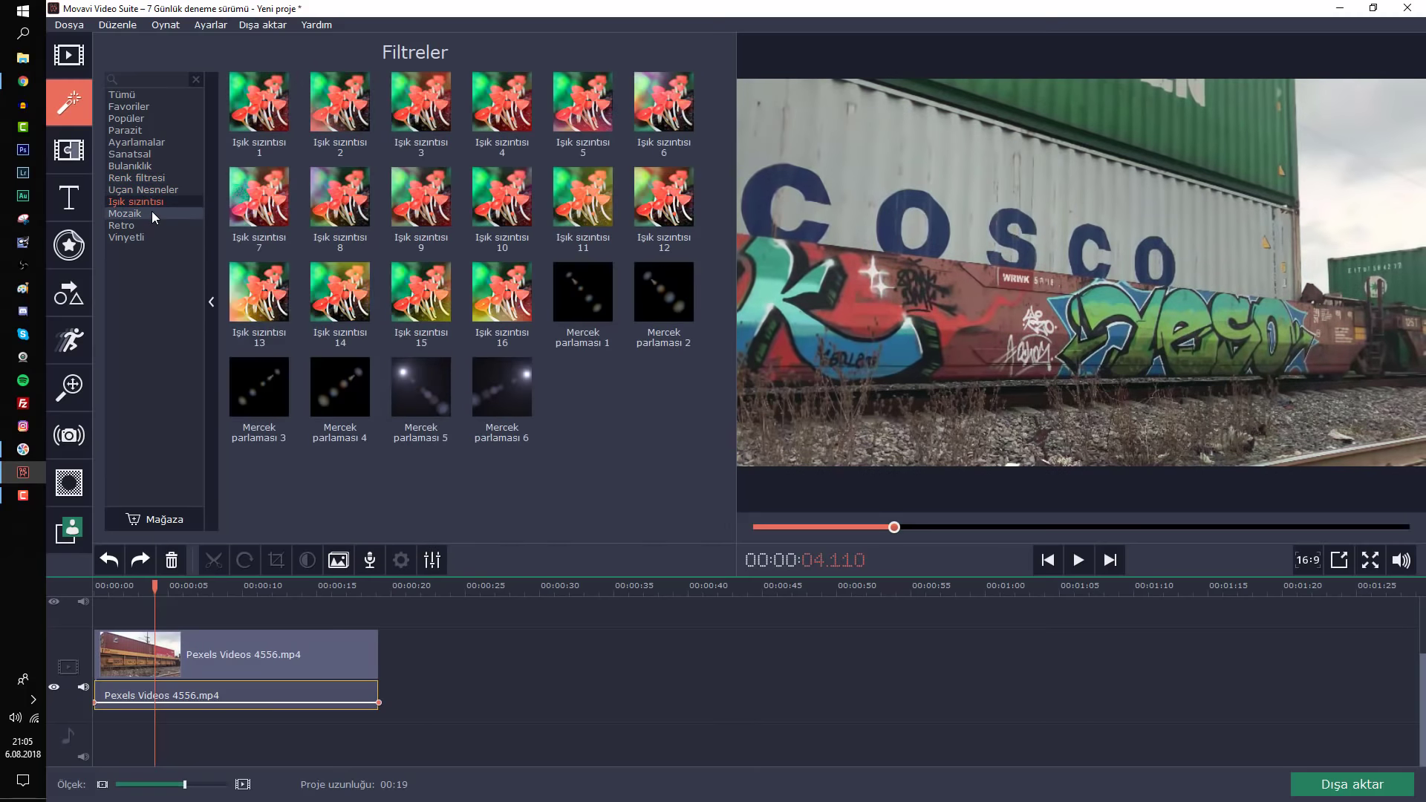
left_click(152, 210)
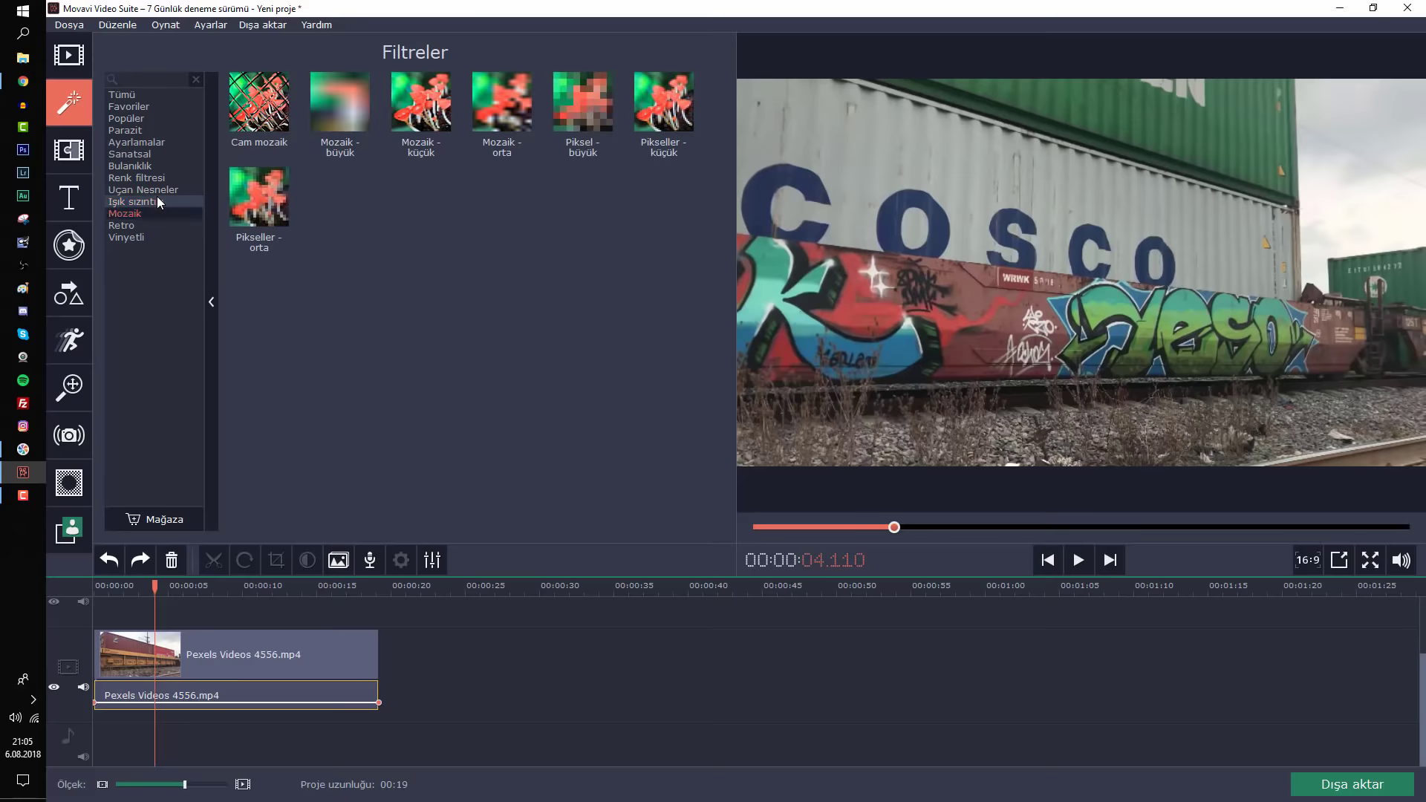
left_click(157, 198)
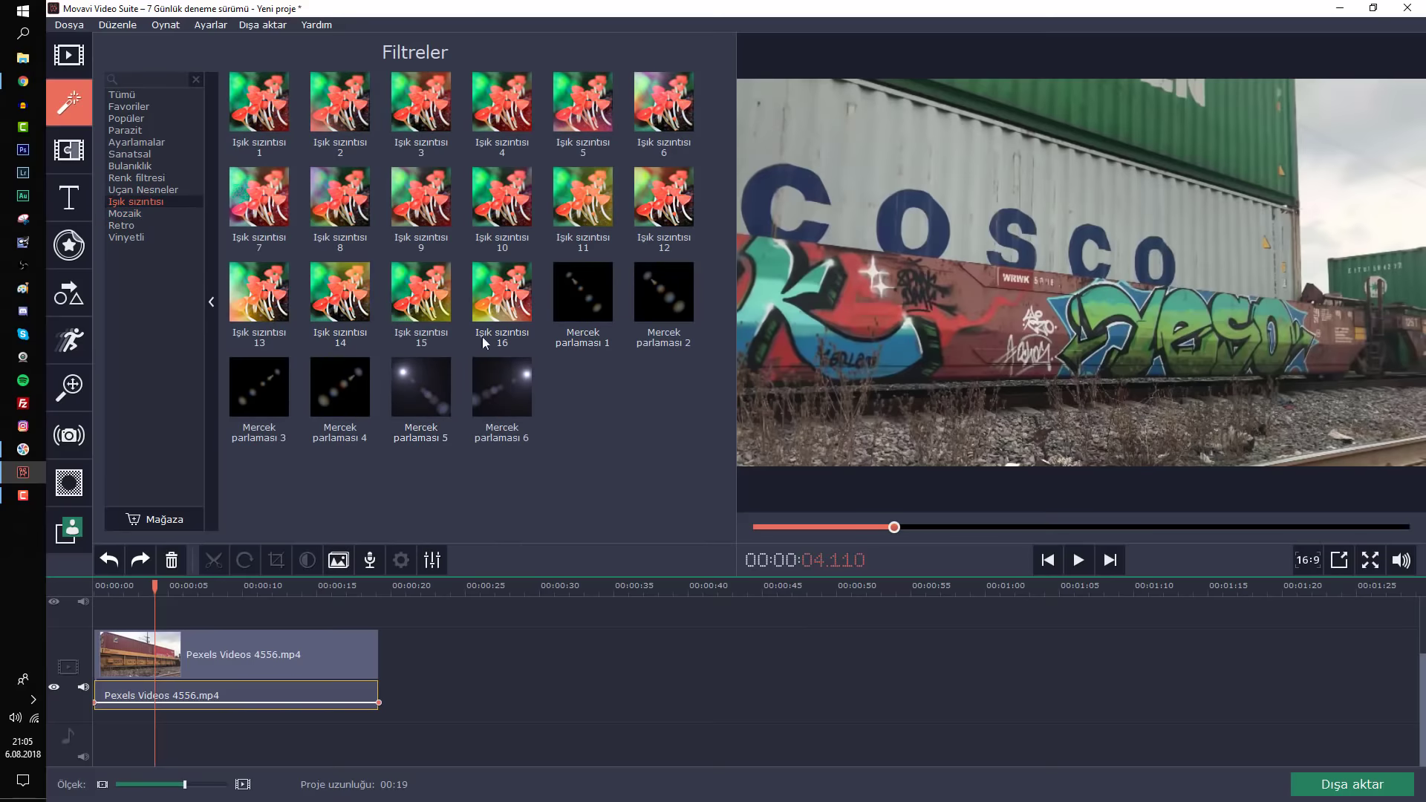
left_click(127, 215)
left_click(137, 226)
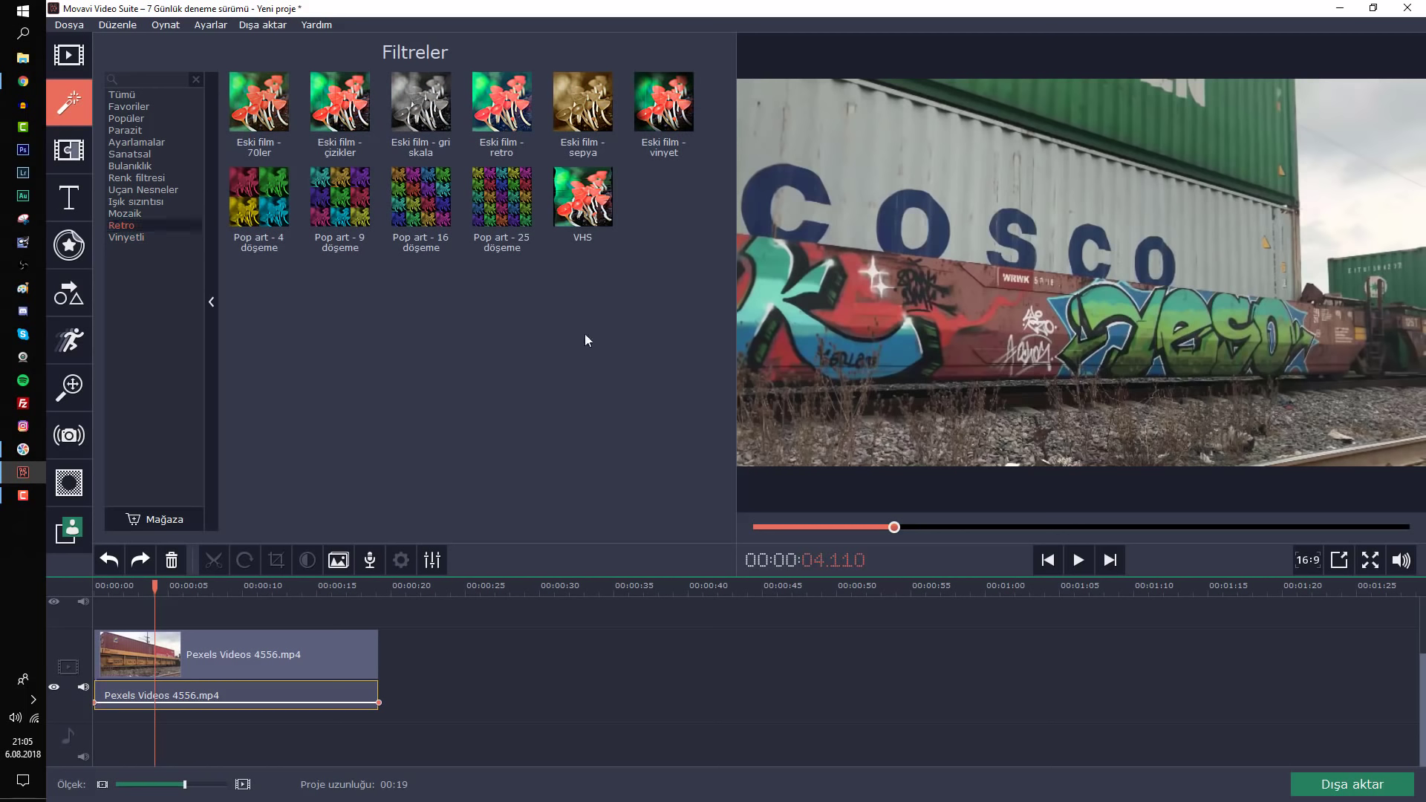
left_click_drag(583, 199, 244, 652)
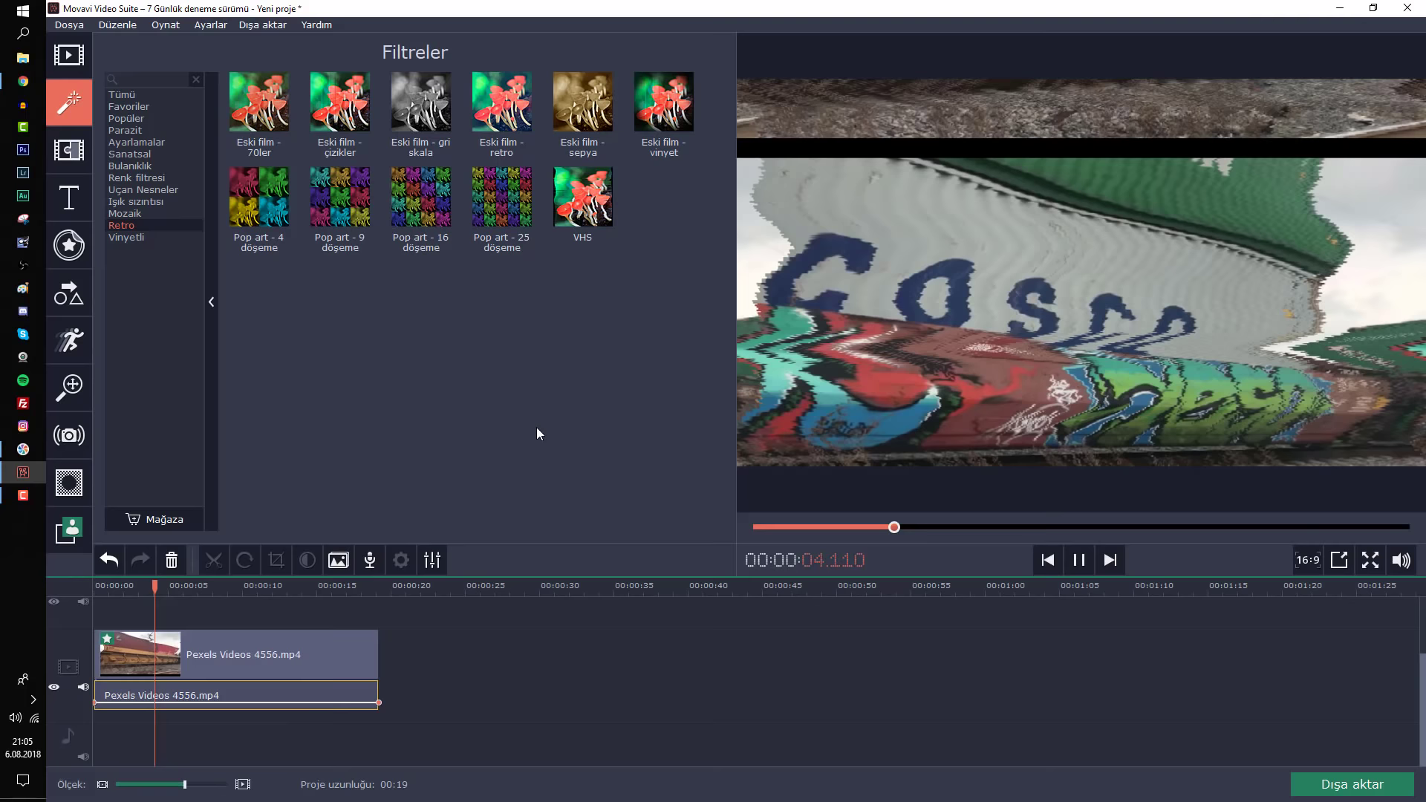
left_click(1013, 262)
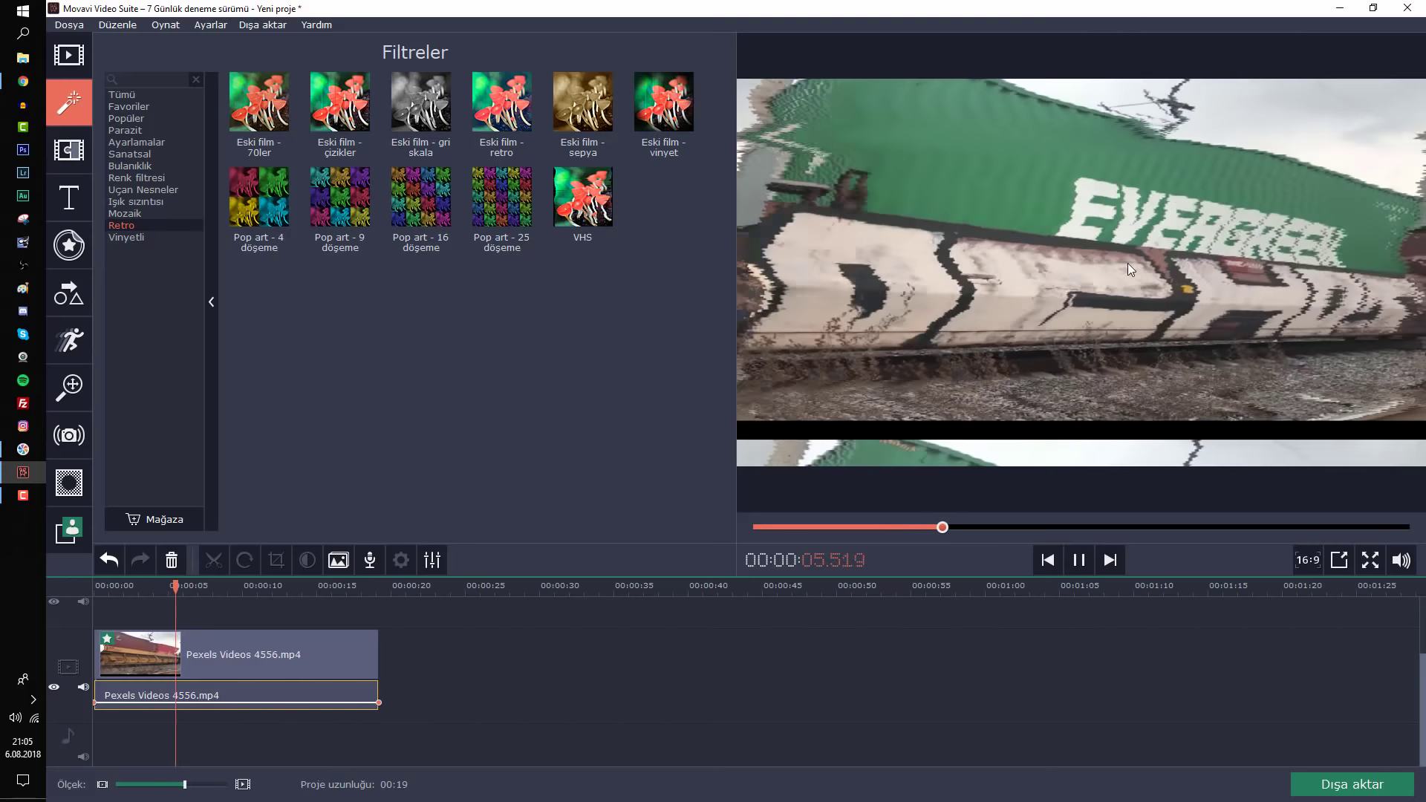
key("space")
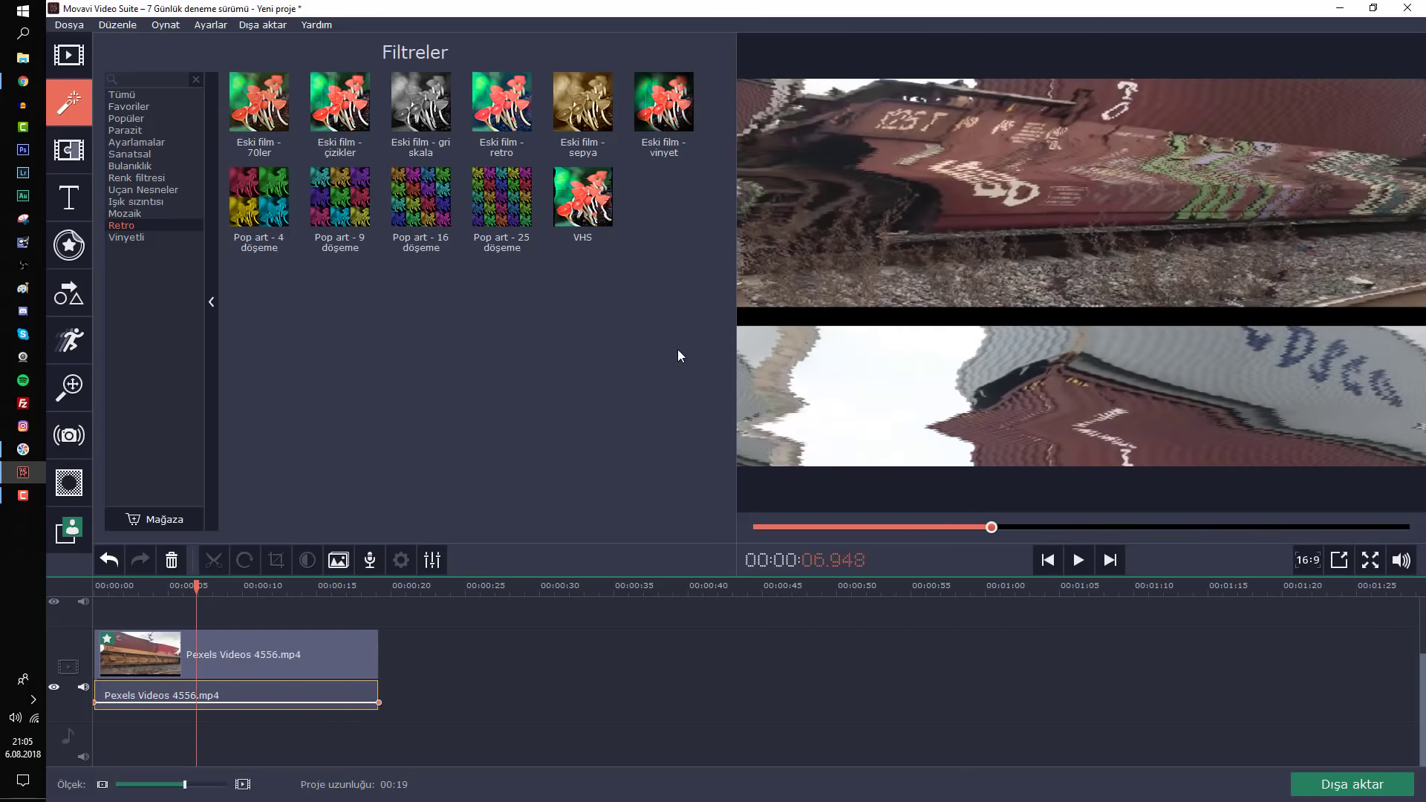
key("ctrl+z")
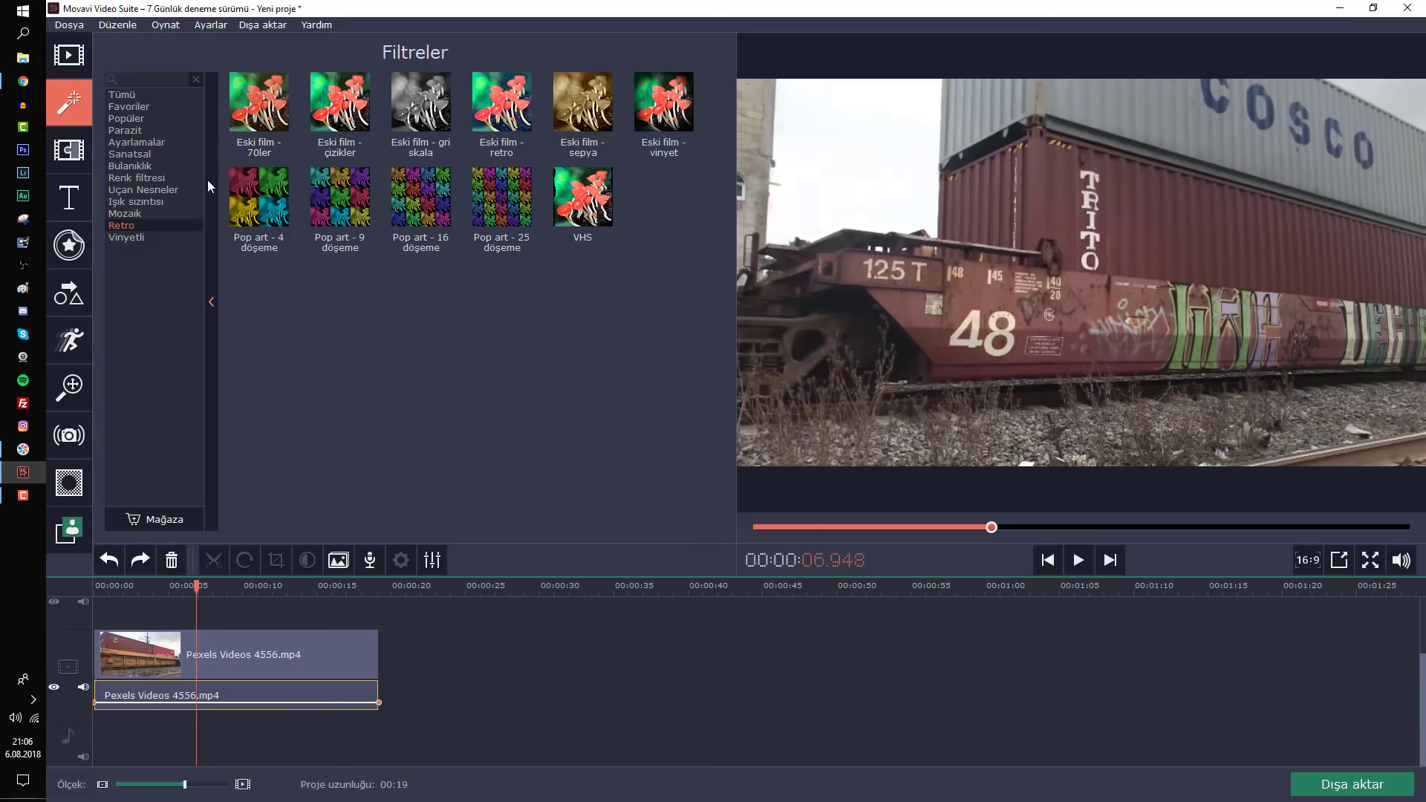
Split the train clip into two parts at 00:00:05.950, with the transitions collection open
left_click(175, 236)
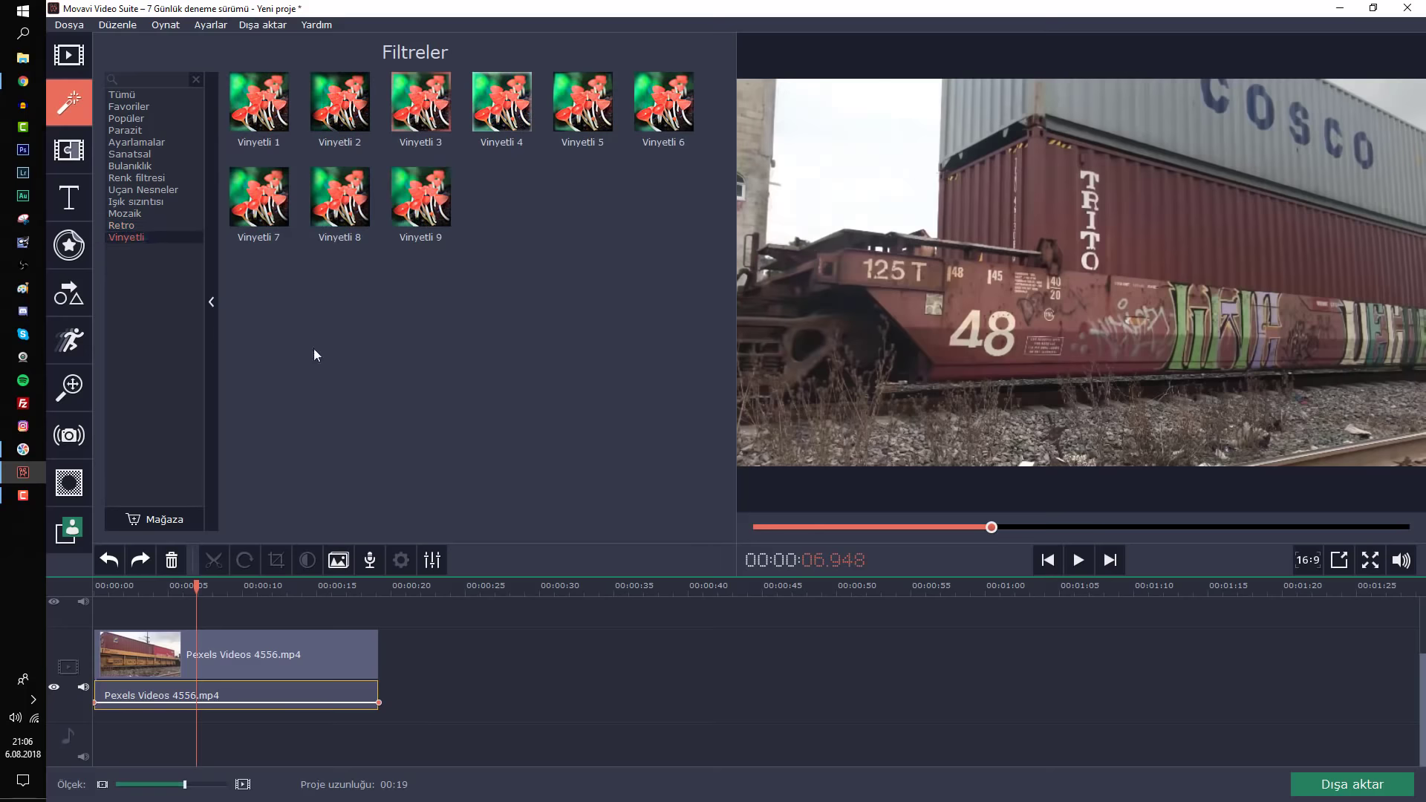
left_click(68, 150)
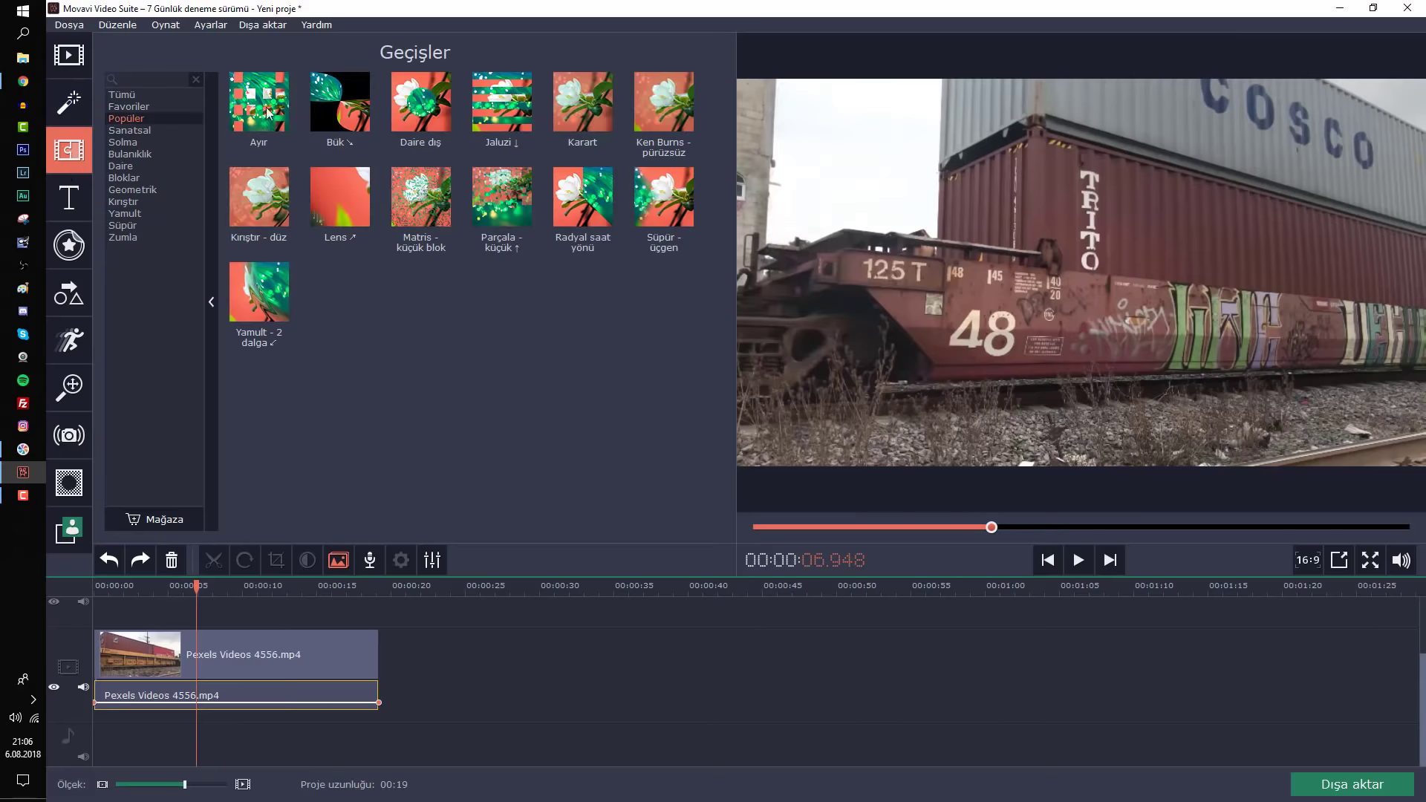
left_click_drag(197, 594, 163, 624)
left_click(161, 669)
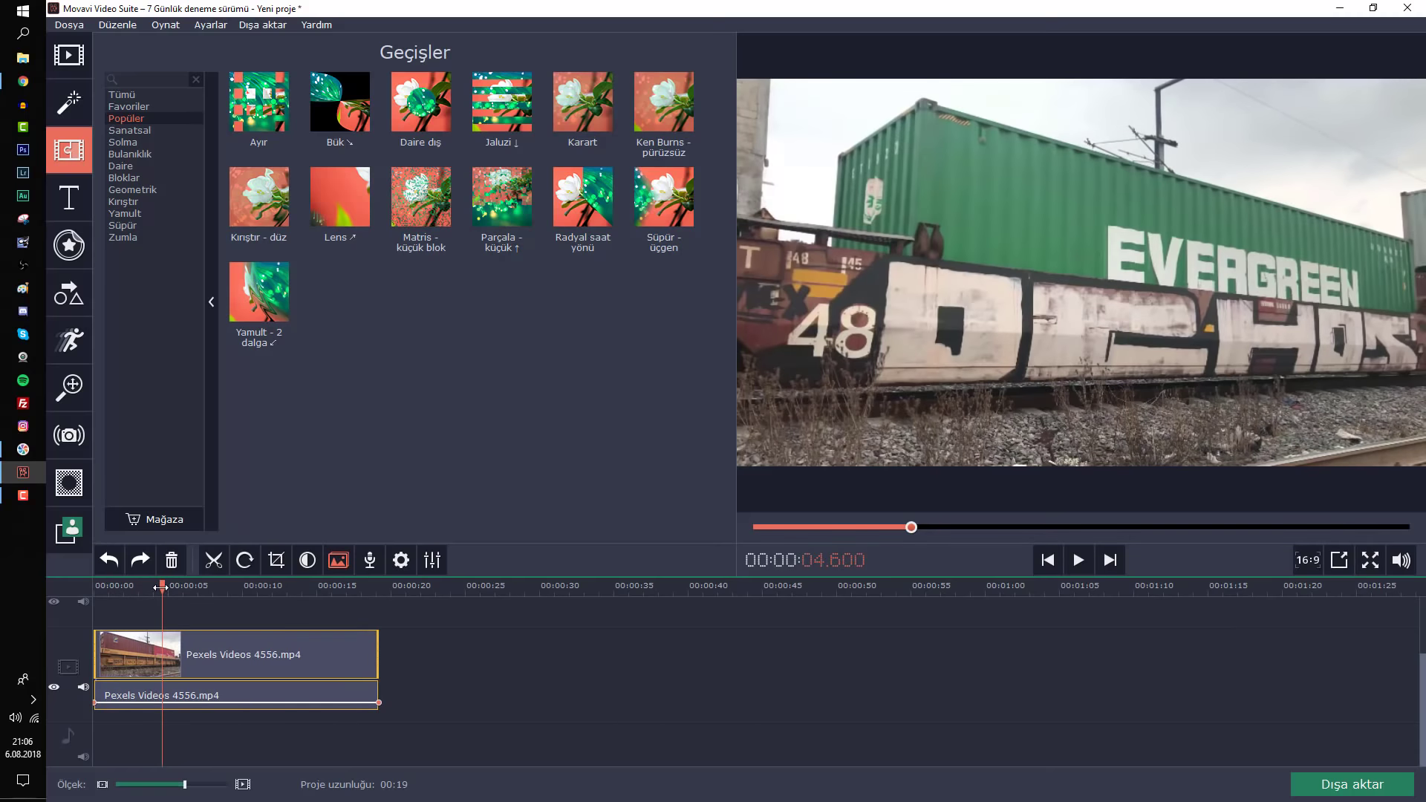
left_click_drag(162, 587, 182, 592)
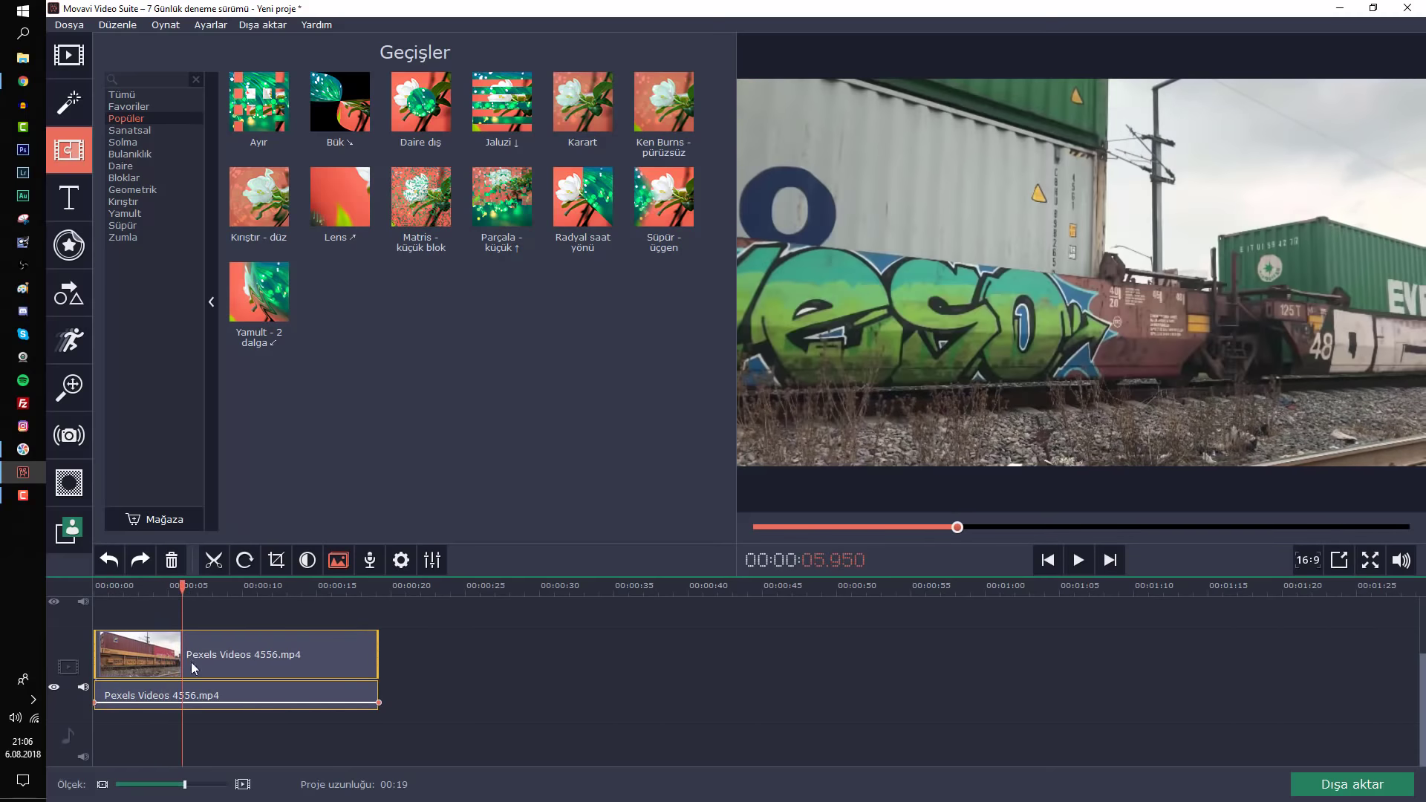
left_click(214, 562)
left_click_drag(202, 662, 226, 664)
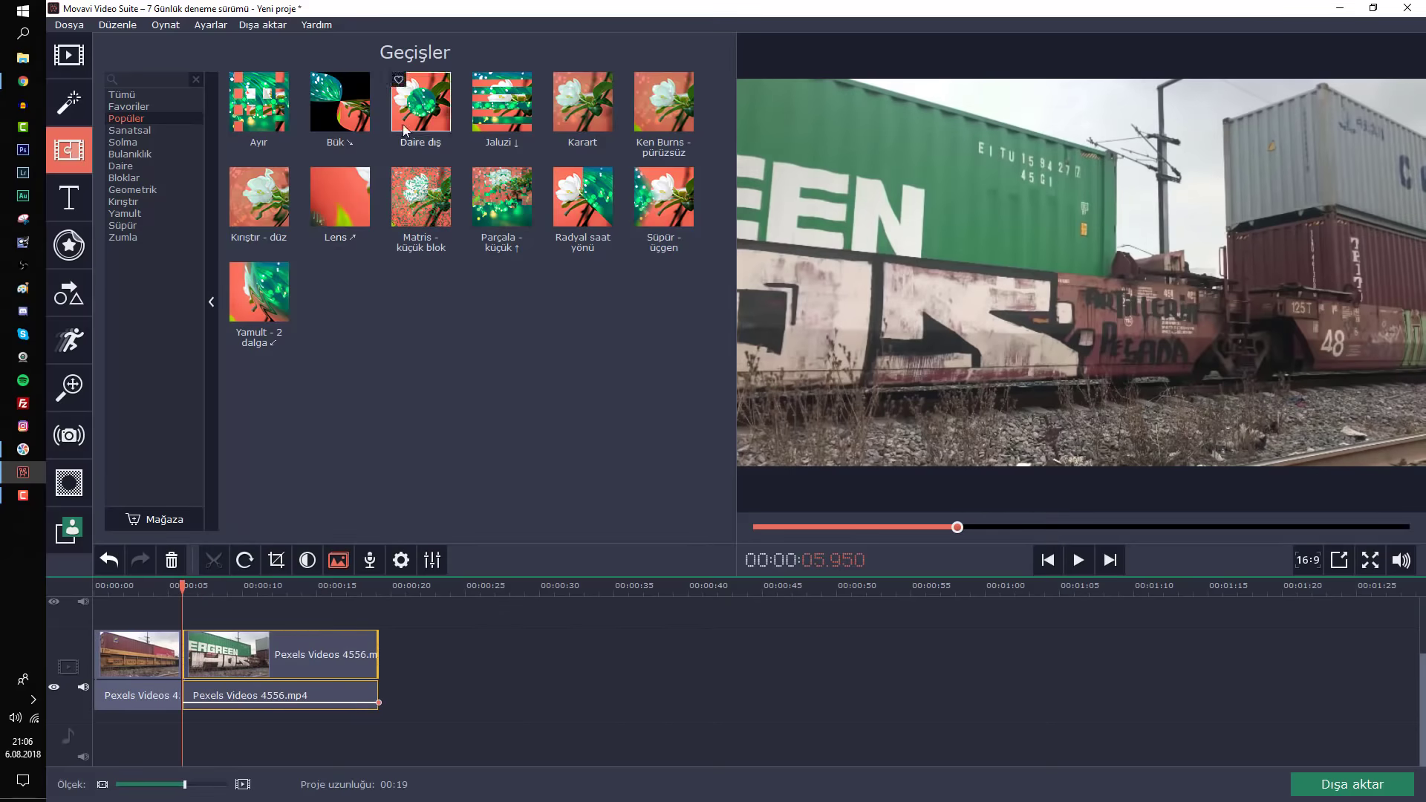
Add the Bük ↘ transition between the two clip parts and play the video from 00:00:03.100
left_click_drag(336, 119, 183, 687)
left_click_drag(182, 586, 139, 586)
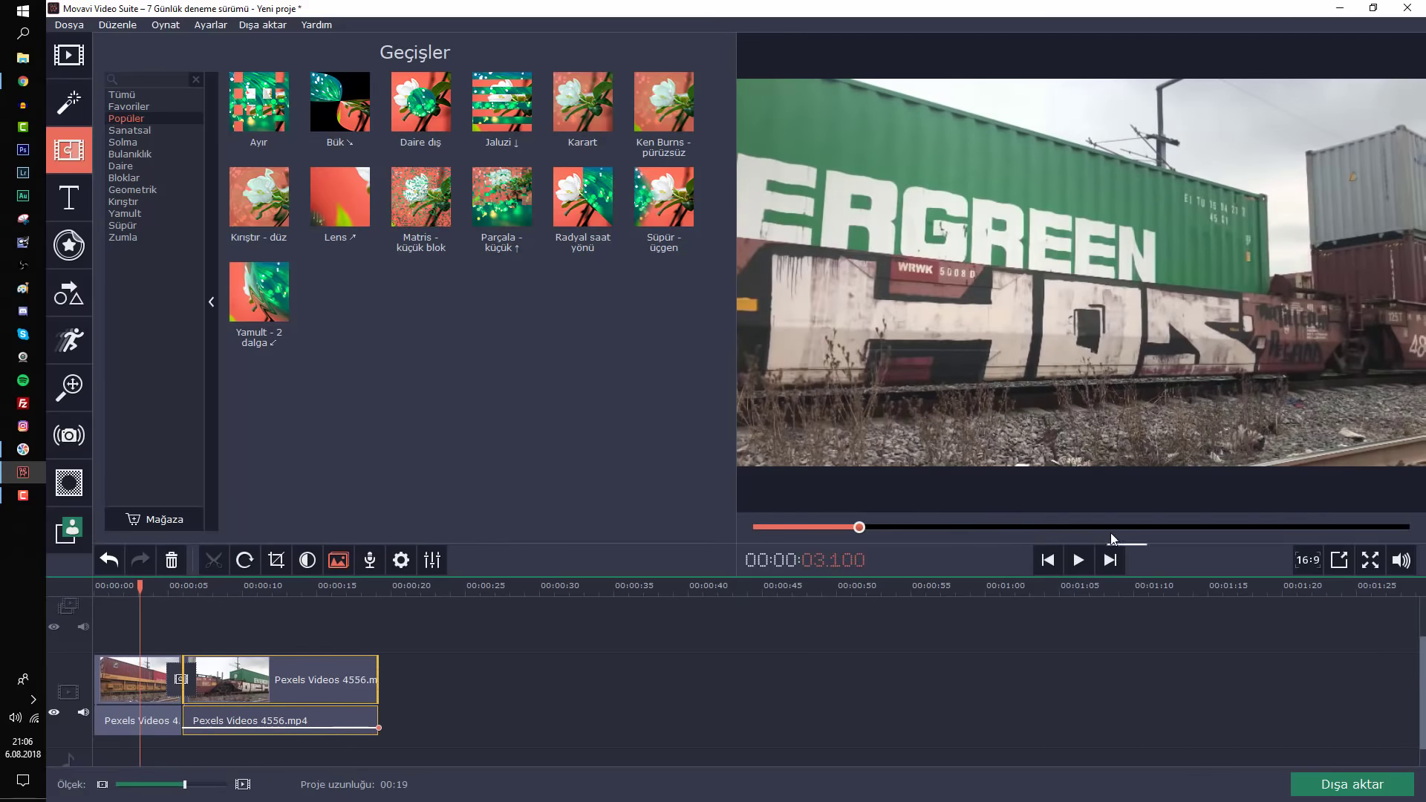
left_click(1079, 560)
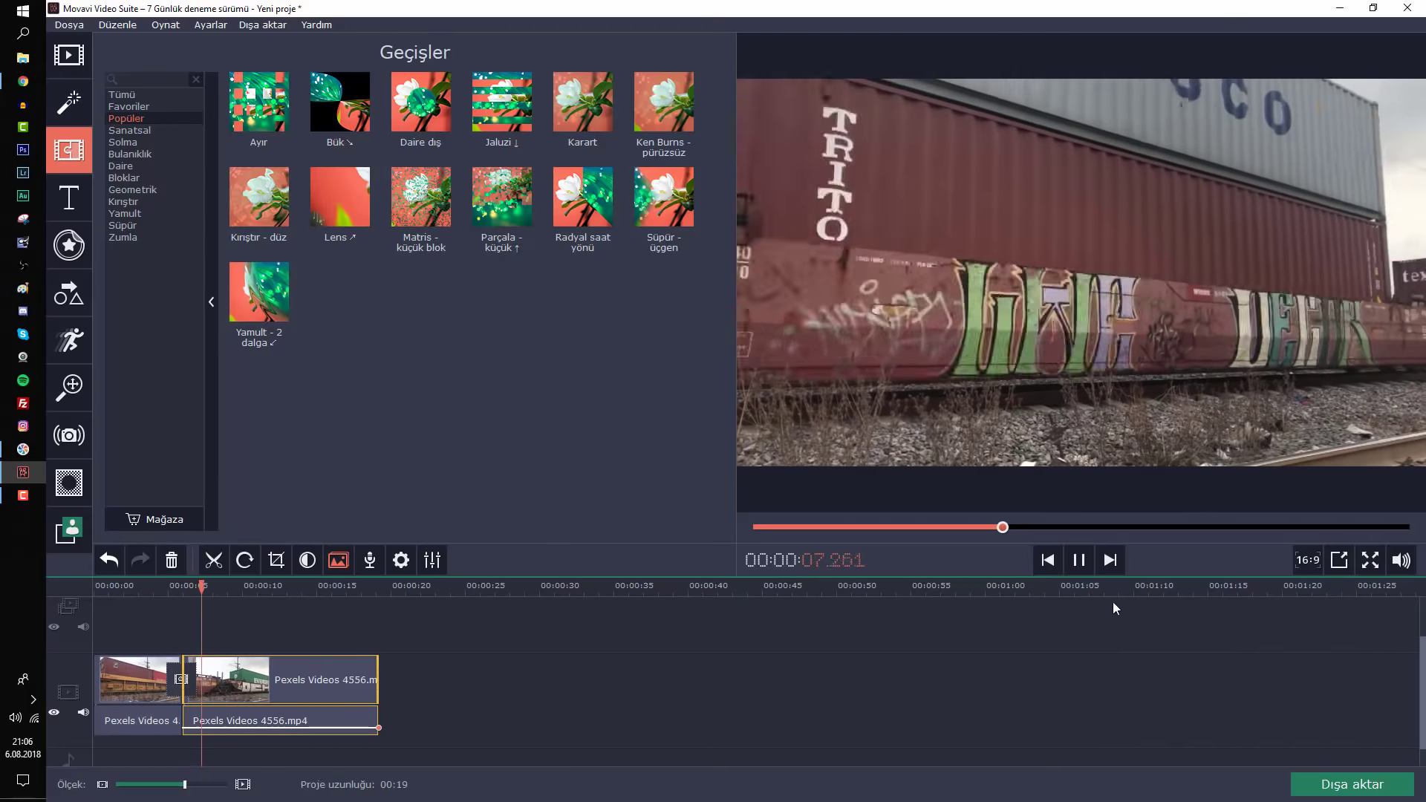
Stop the playback, undo the transition and the split of the train clip, and return the playhead to the start
left_click(1079, 561)
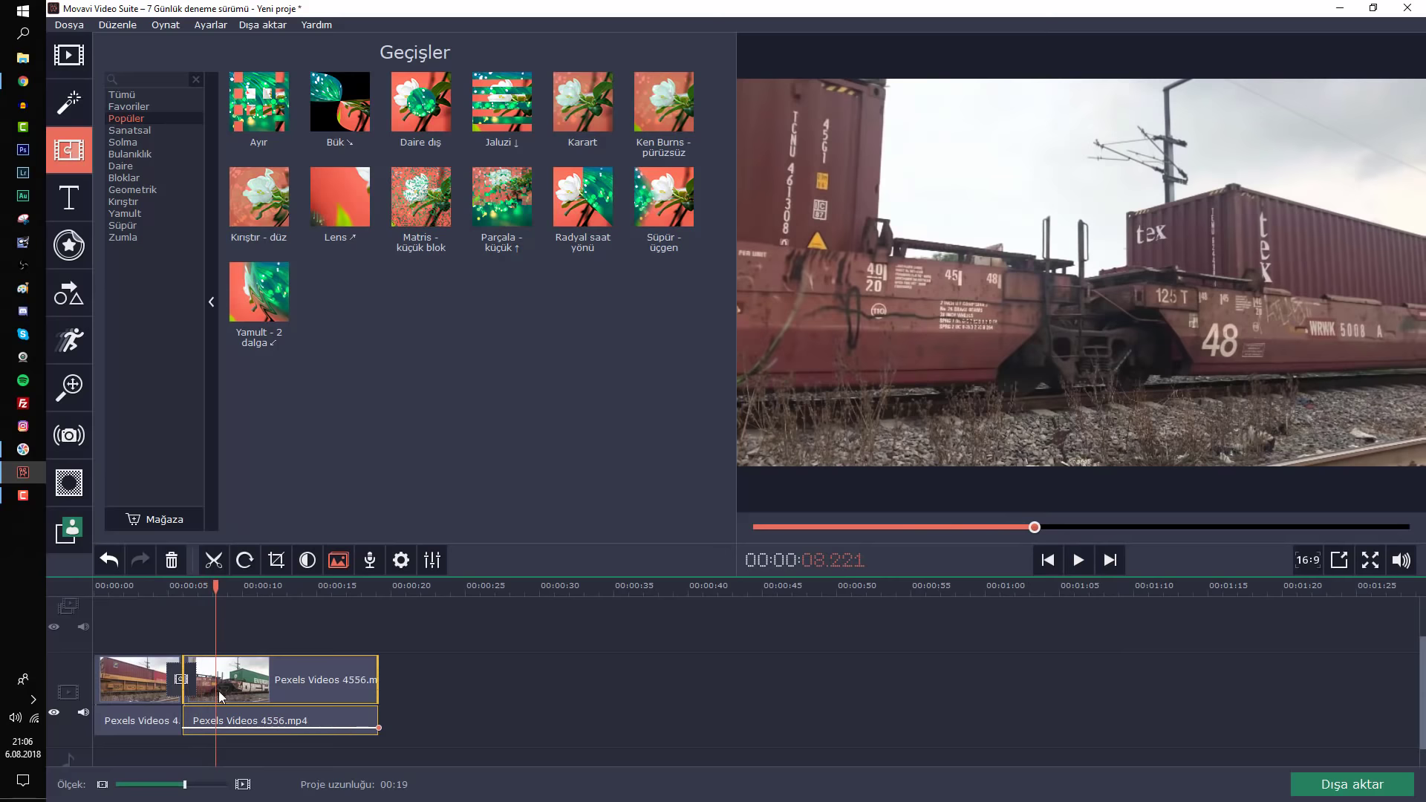
left_click(190, 682)
key("ctrl+z")
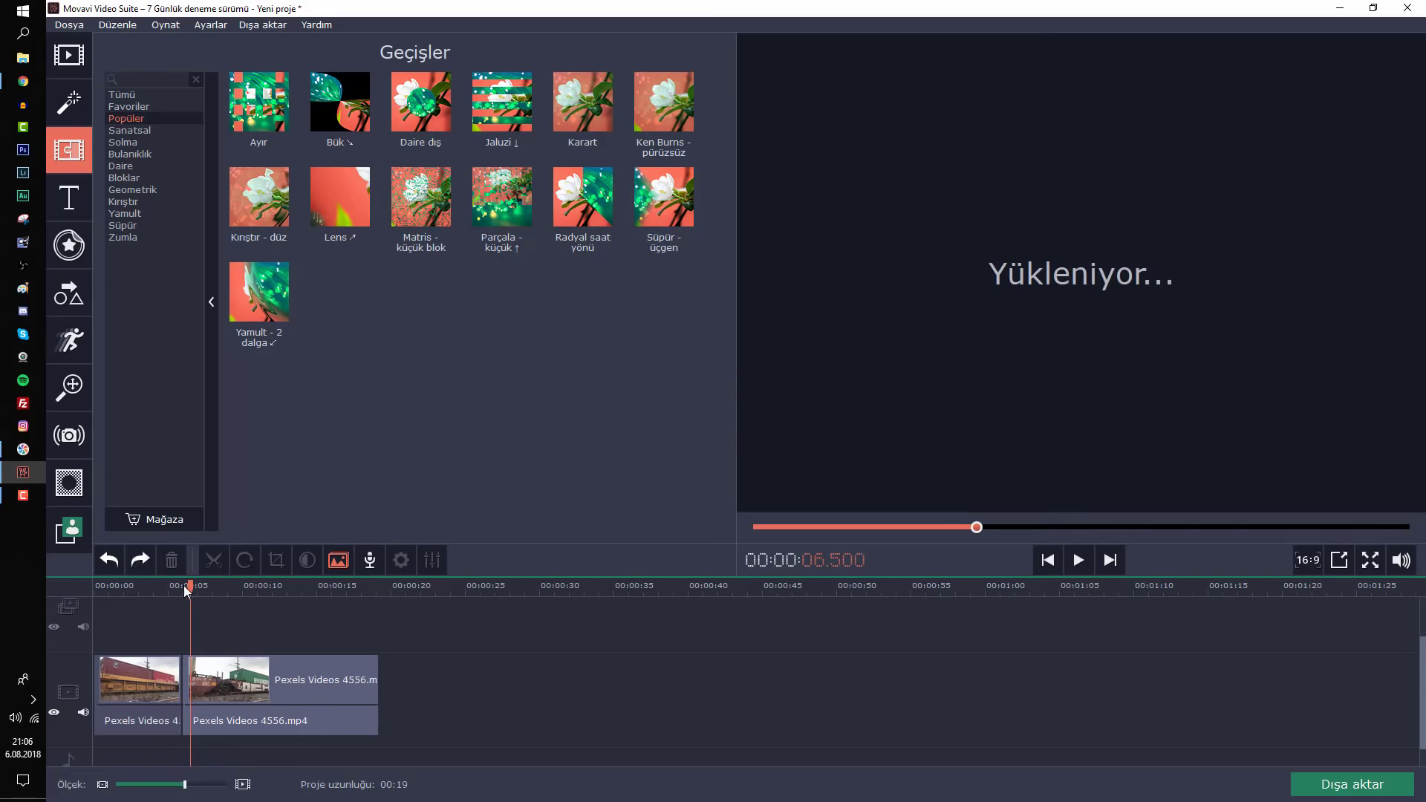
left_click_drag(187, 588, 96, 588)
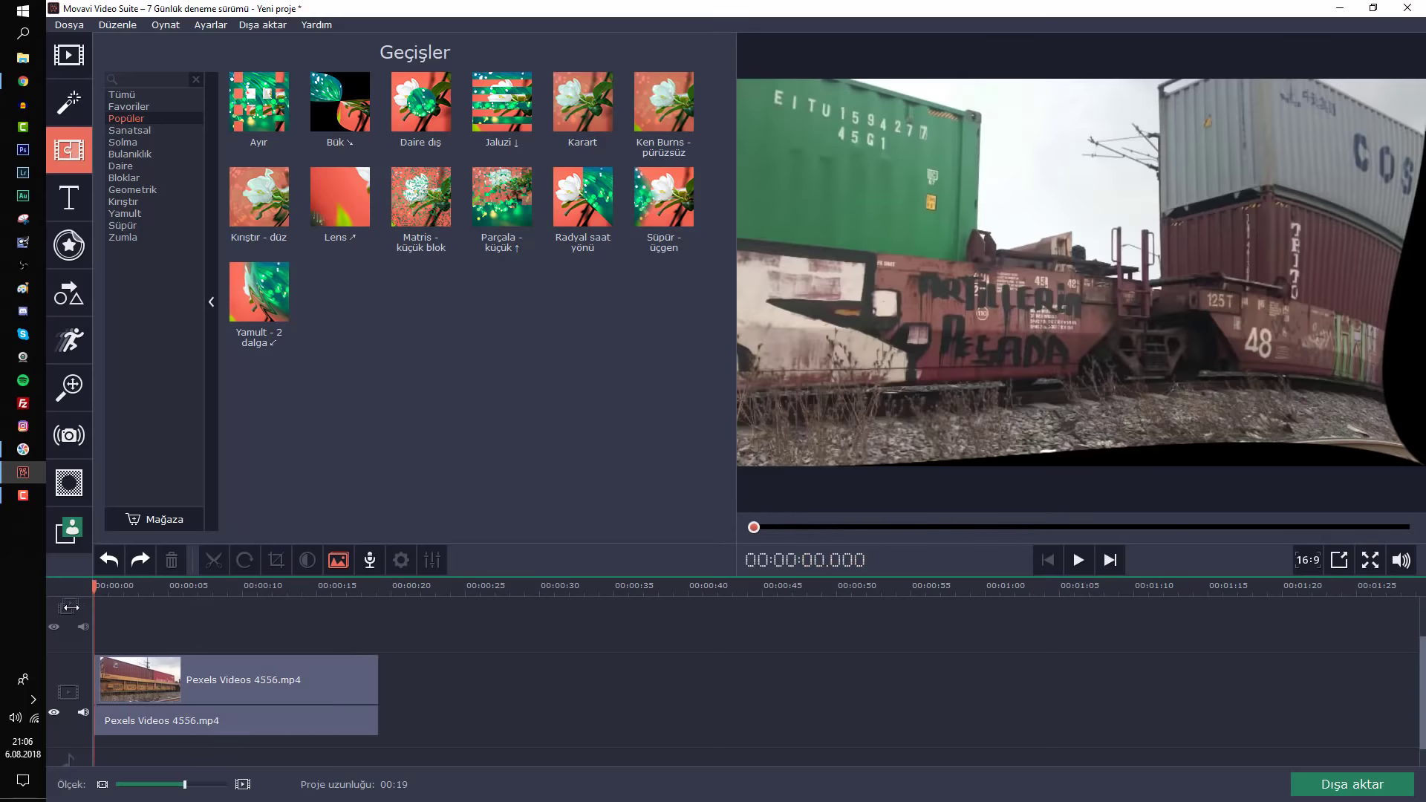
Open the Dengeleme stabilization tool for the train clip with the playhead at 00:00:07.000
left_click(79, 469)
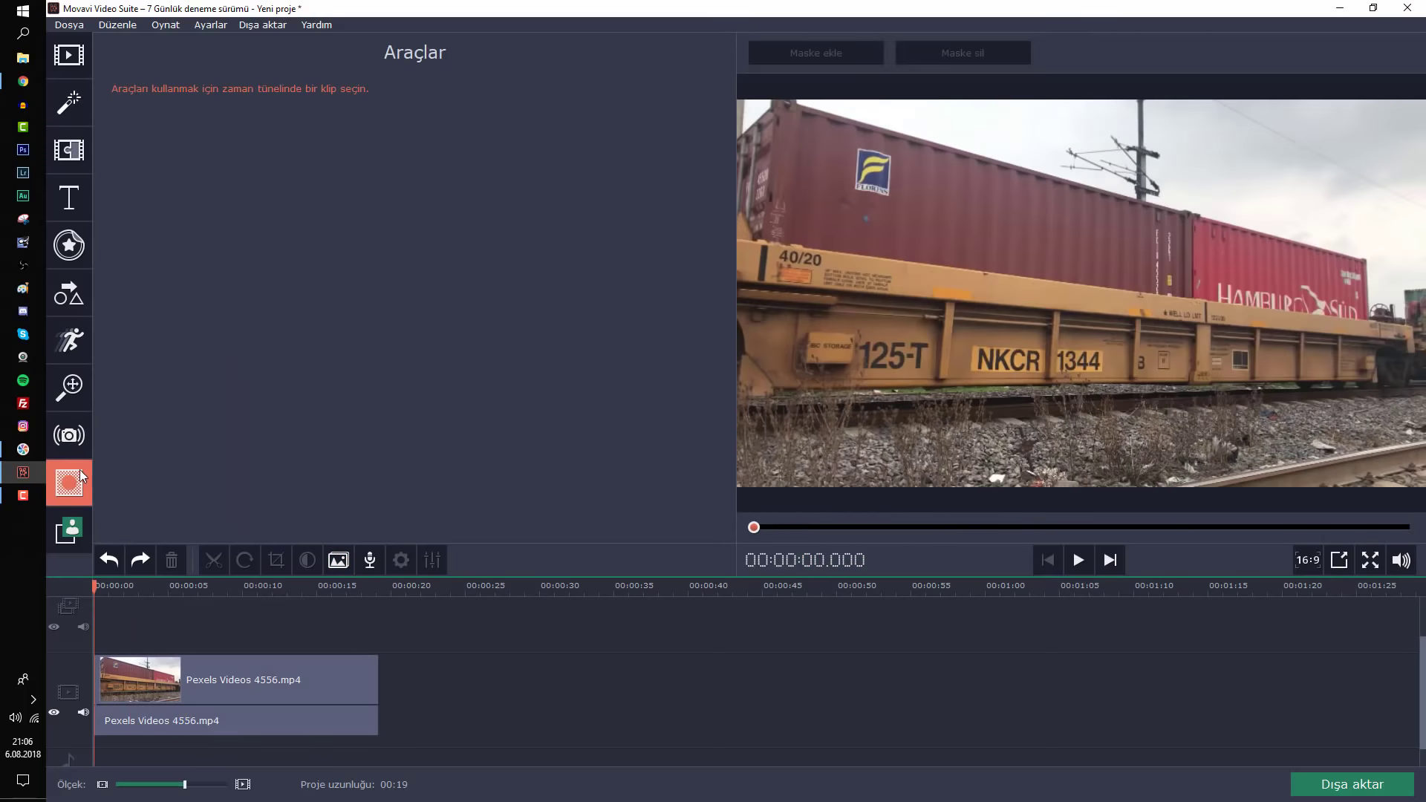
left_click(65, 439)
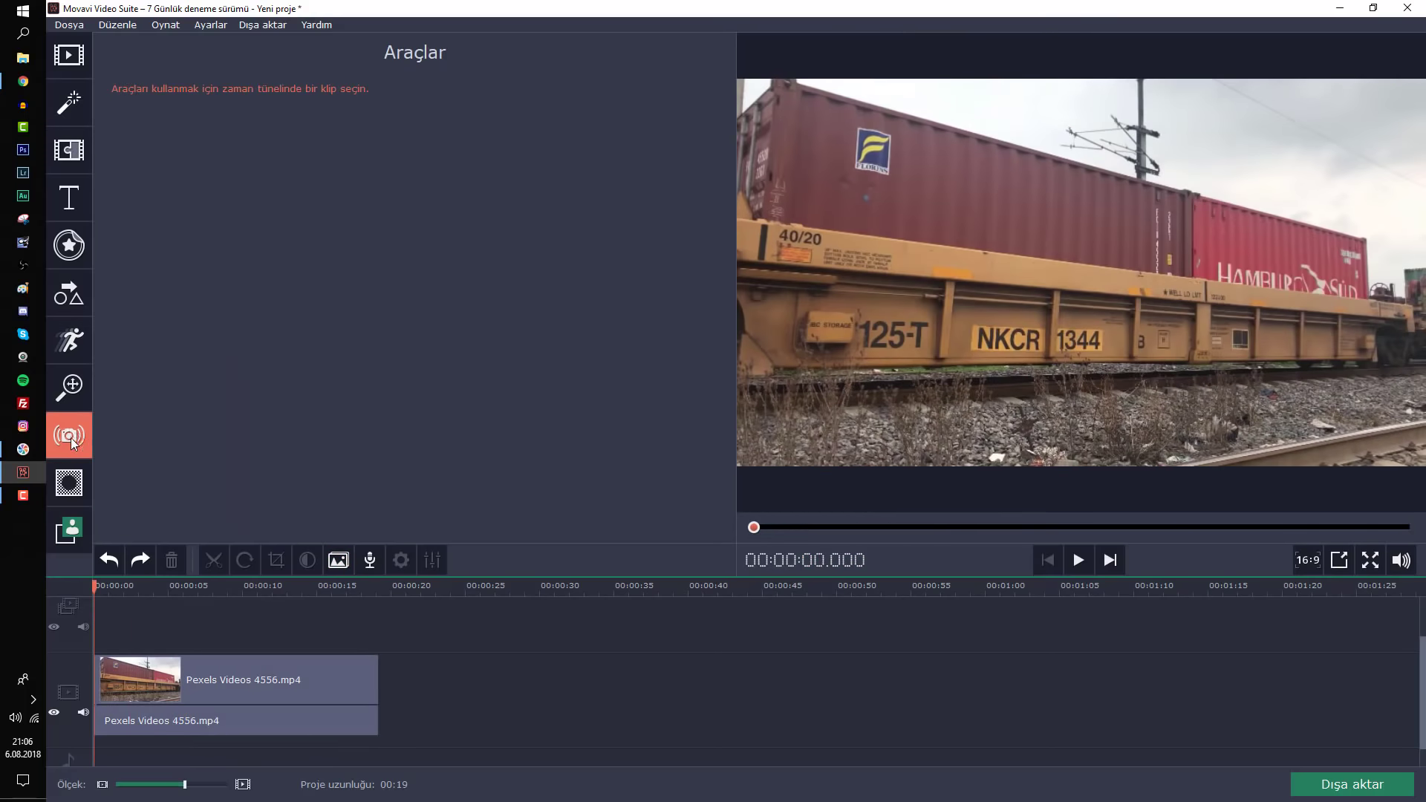
left_click(198, 685)
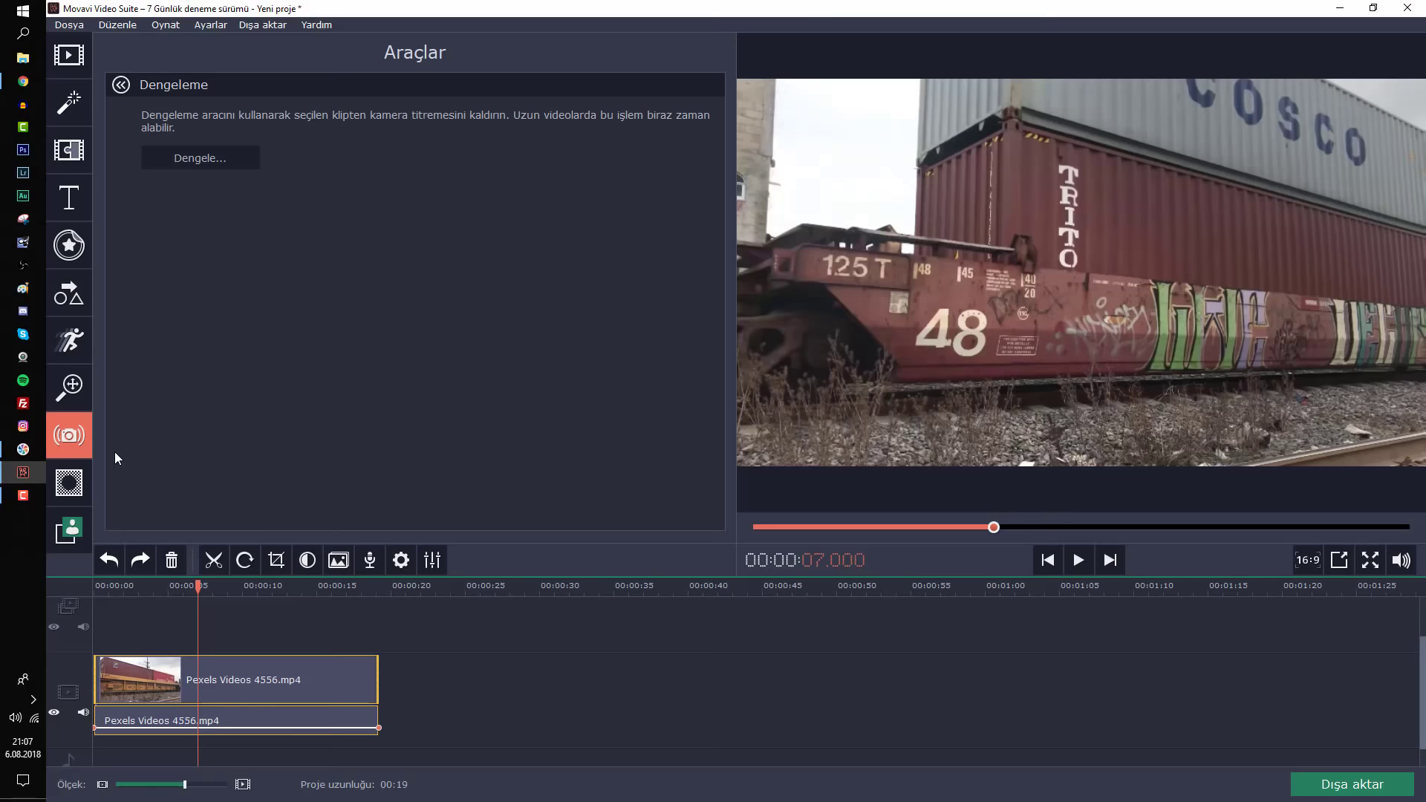
Add a pixelating Gizle mask to the train clip and shrink it over the green graffiti on the wagon
left_click(64, 491)
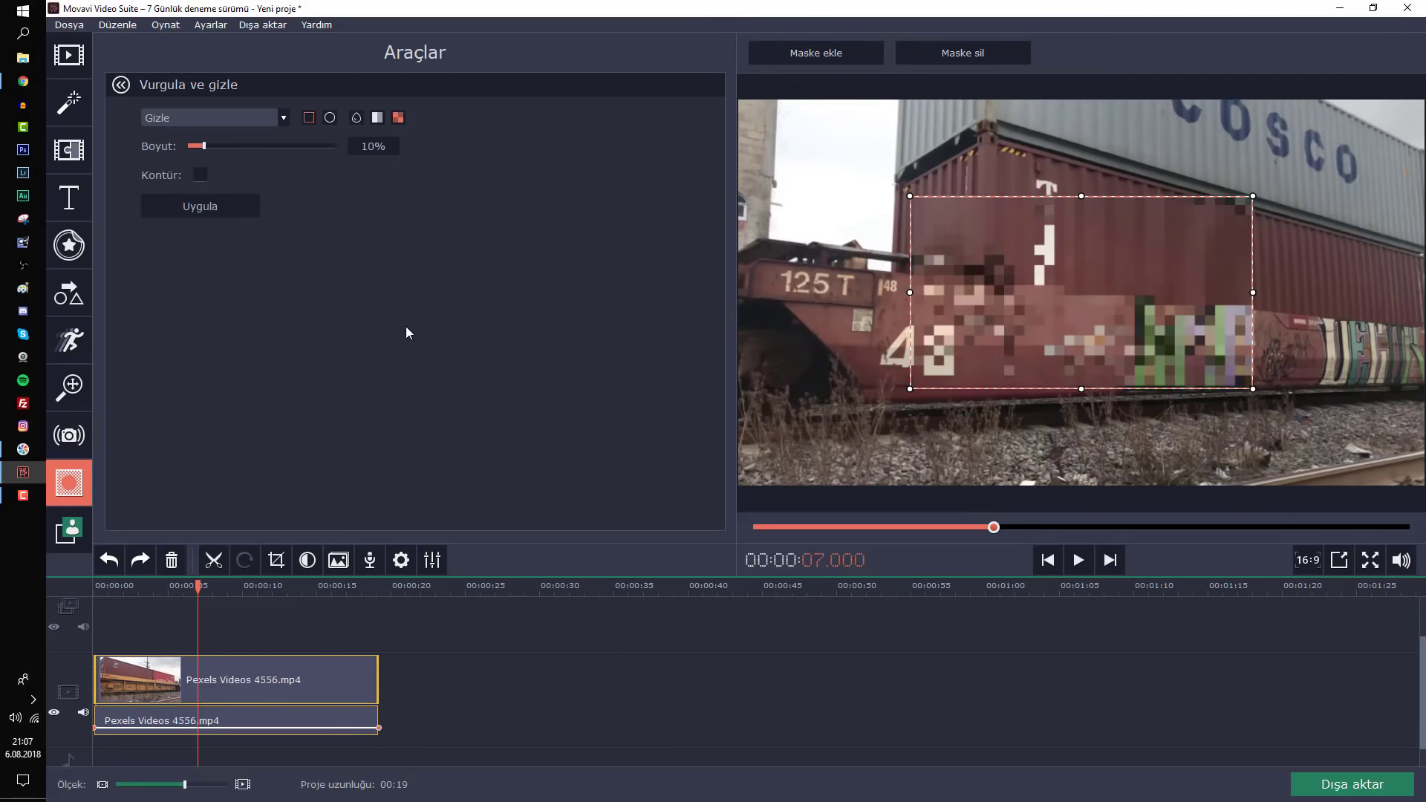
left_click(283, 117)
left_click(268, 135)
left_click_drag(912, 195, 1170, 253)
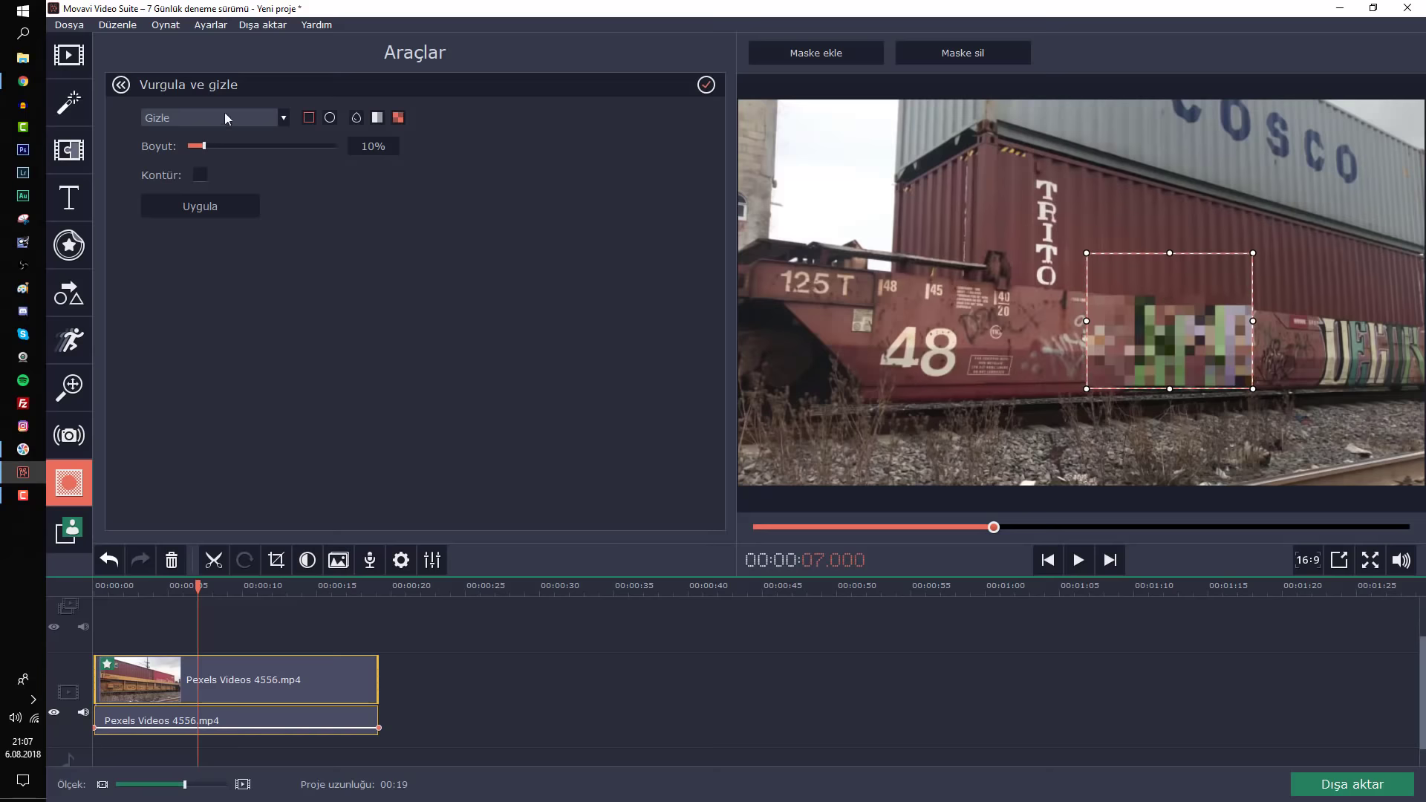
Preview the Vurgula highlight mode on the train clip and look at the Chroma anahtar settings
left_click(226, 117)
left_click(223, 144)
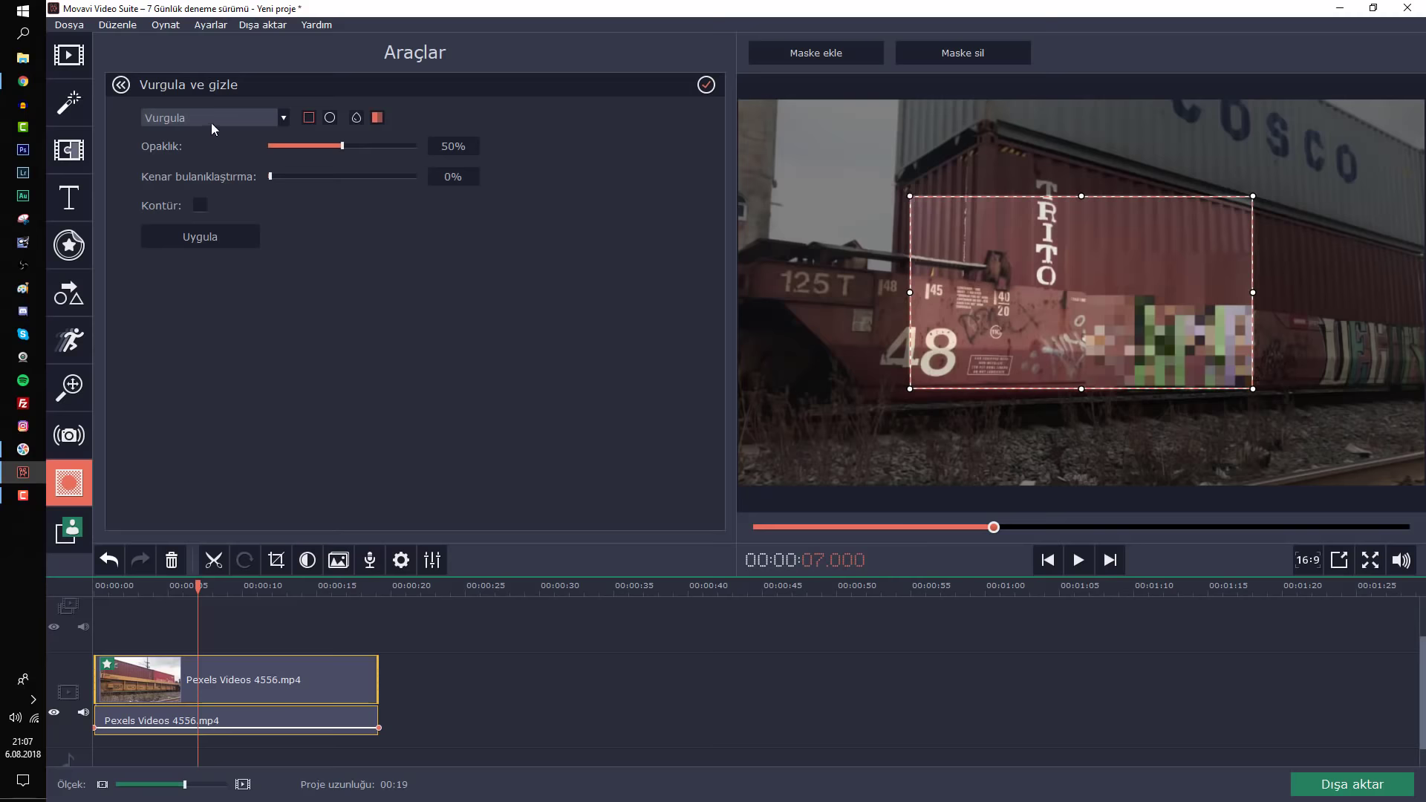
left_click(65, 532)
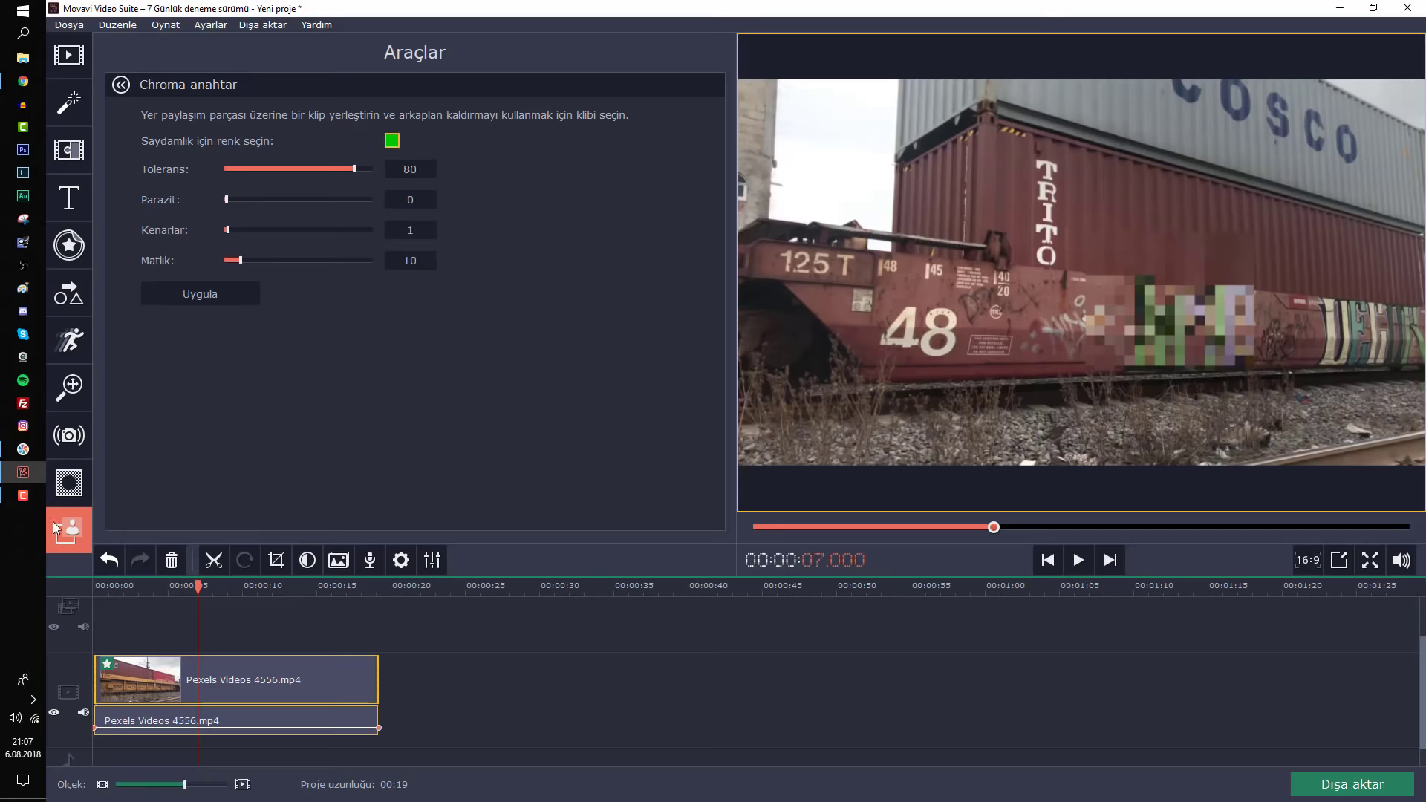
Return to the Vurgula ve gizle tool and delete the pixelating mask from the train clip
left_click(70, 483)
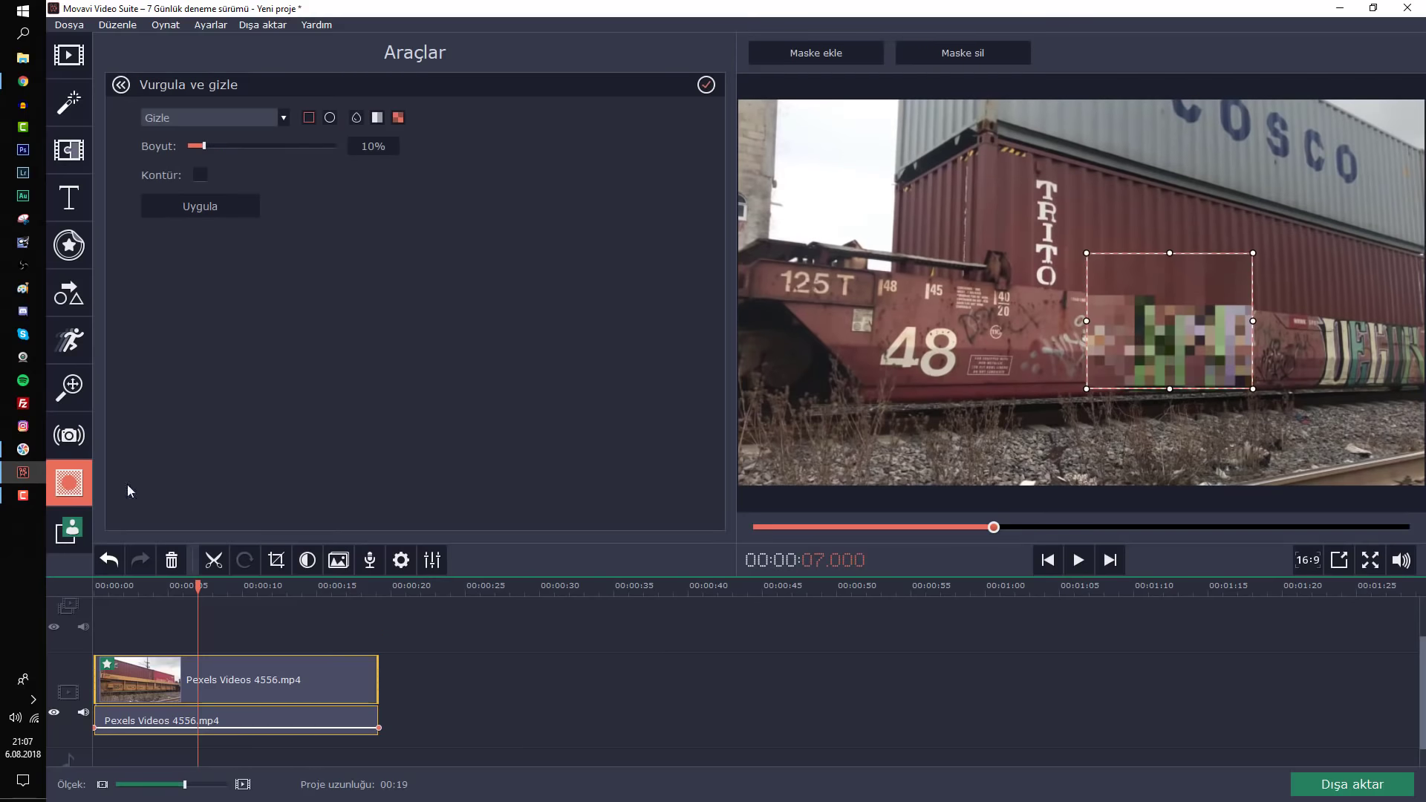
left_click(942, 48)
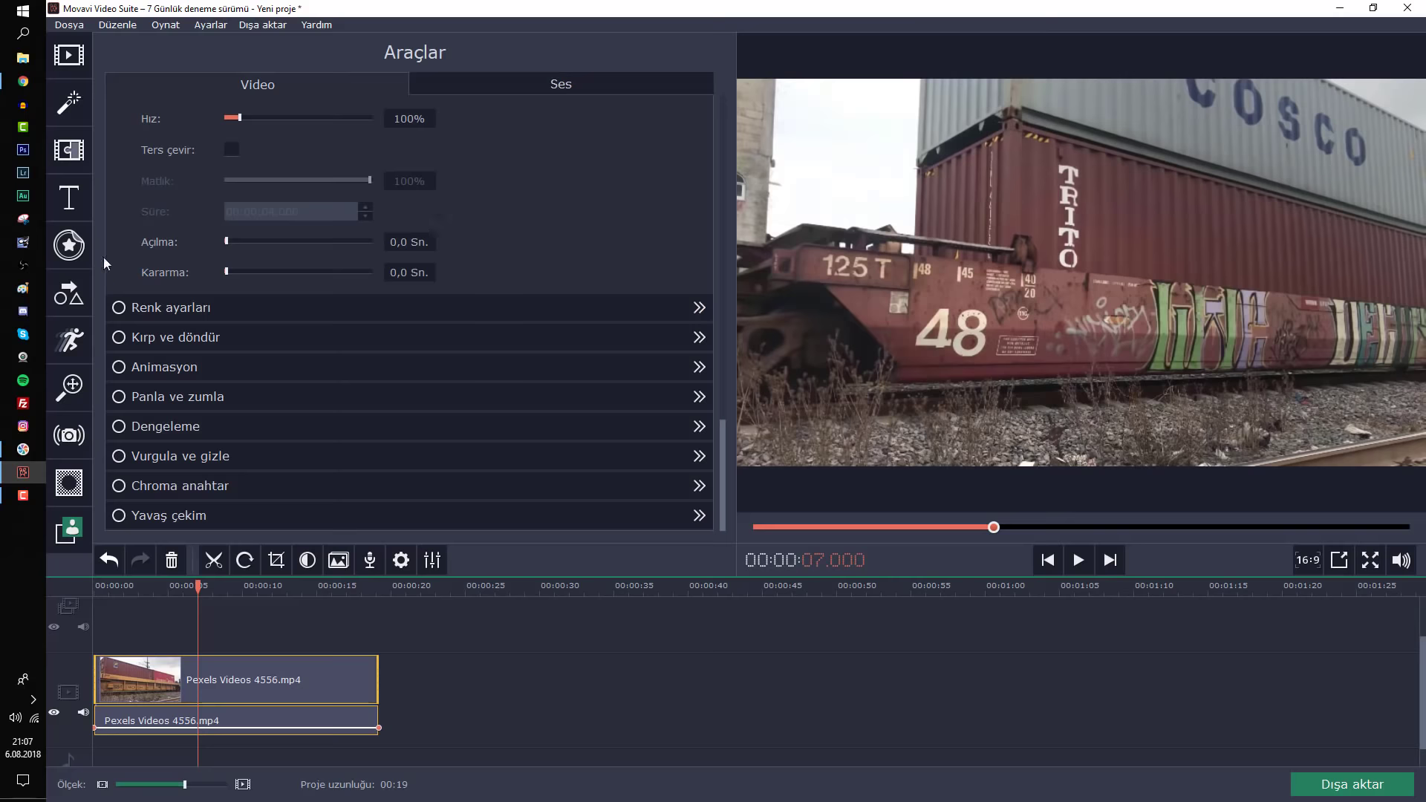
scroll(80, 265, "down", 3)
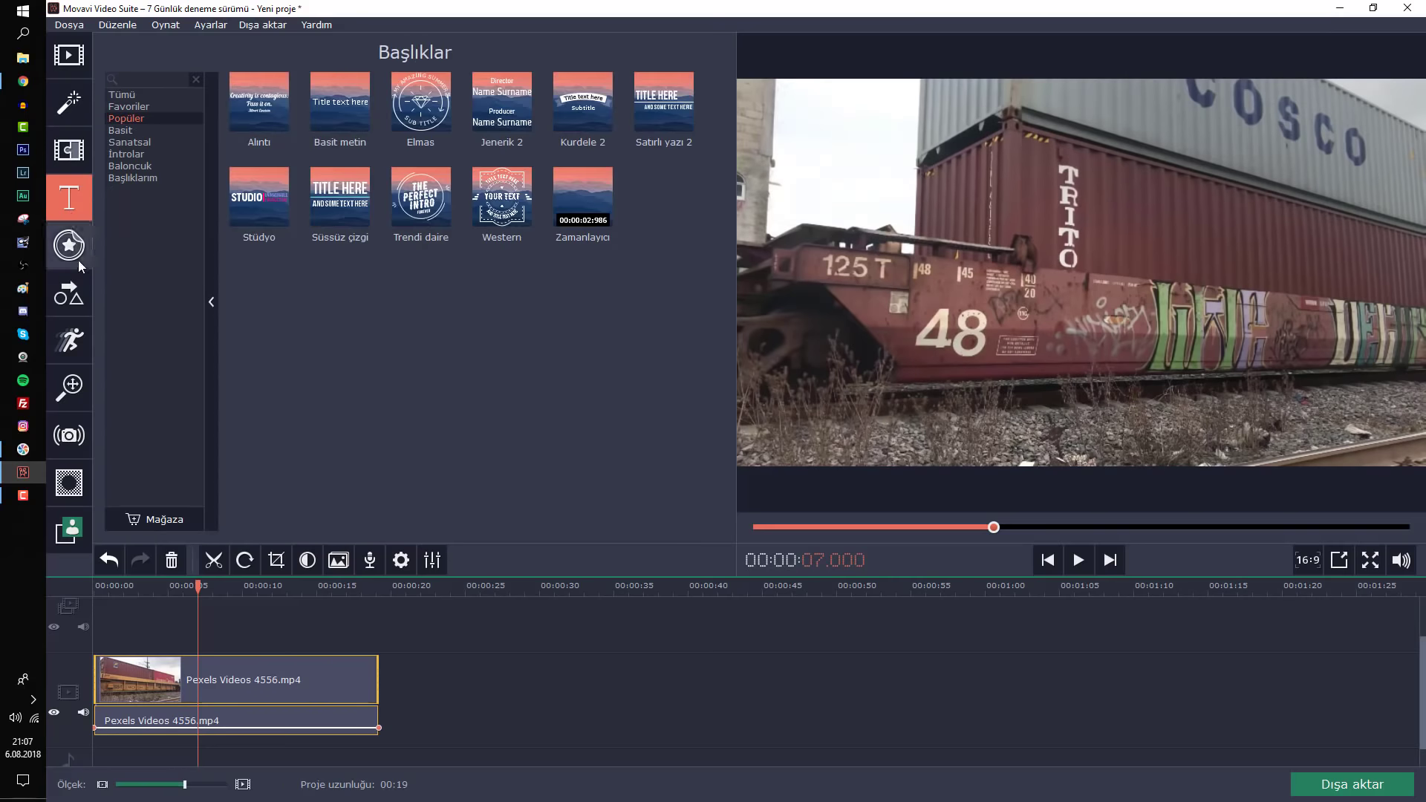
Replace the train clip on the timeline with Video Of People Walking.mp4
scroll(80, 266, "down", 1)
left_click(69, 198)
left_click(70, 159)
left_click(66, 117)
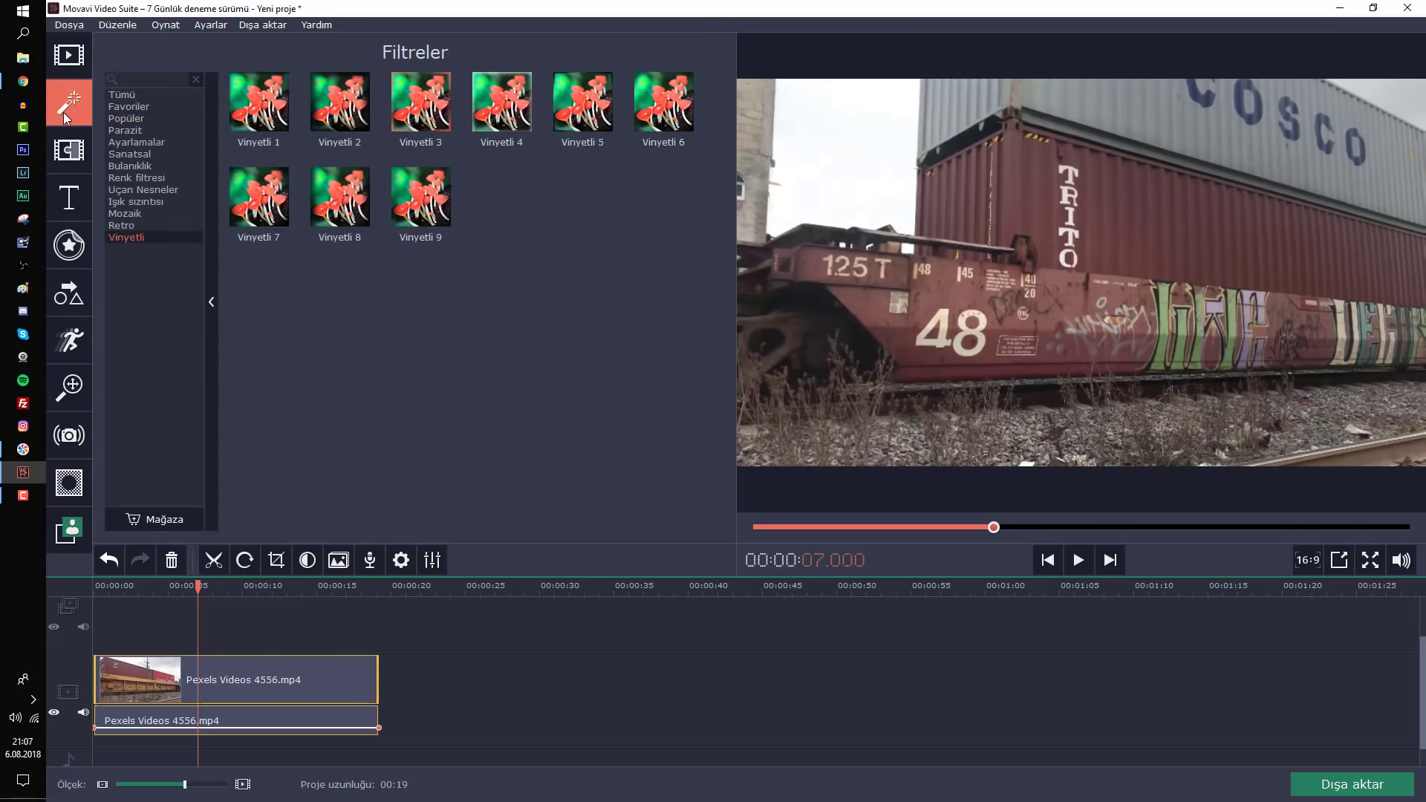
scroll(65, 117, "down", 1)
scroll(66, 112, "up", 1)
key("Delete")
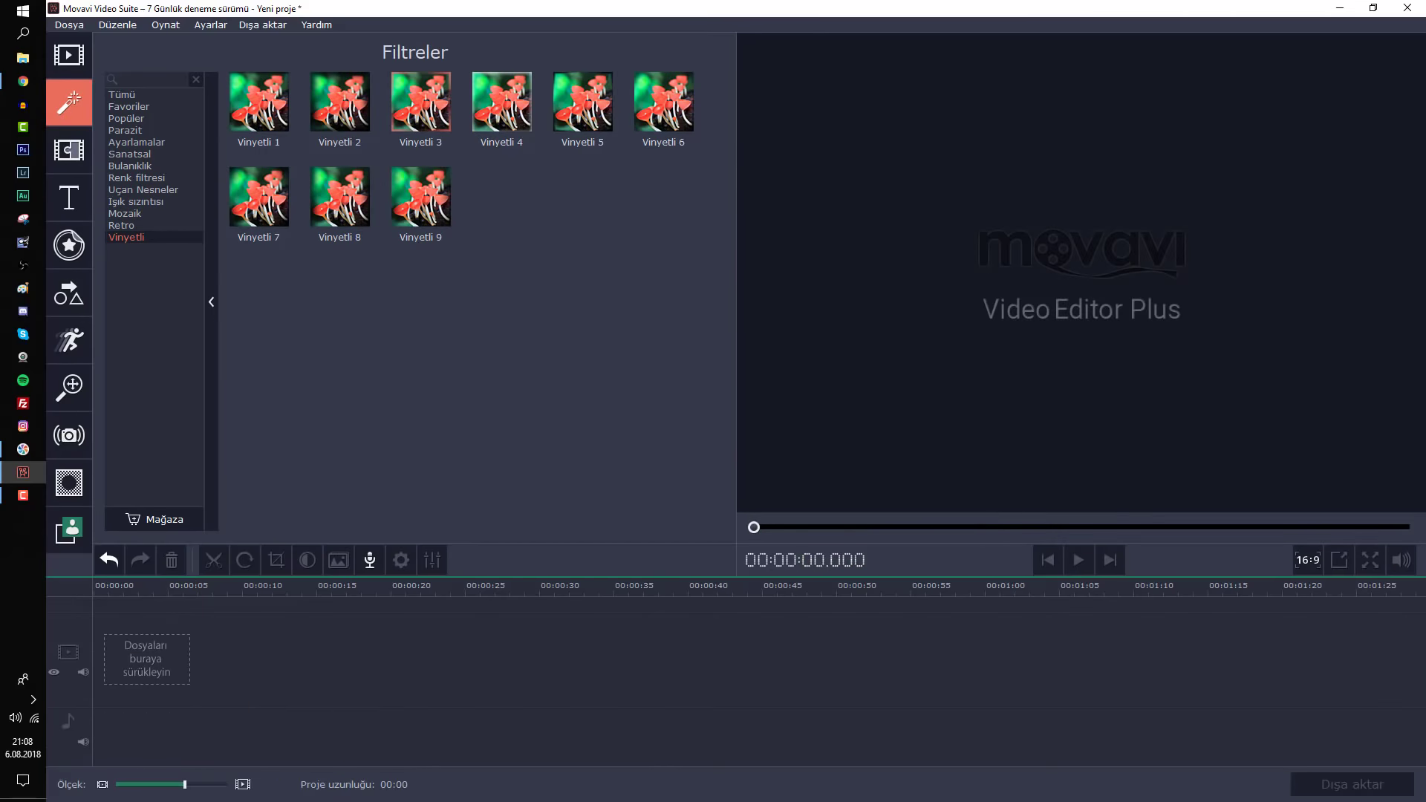
left_click_drag(600, 634, 139, 666)
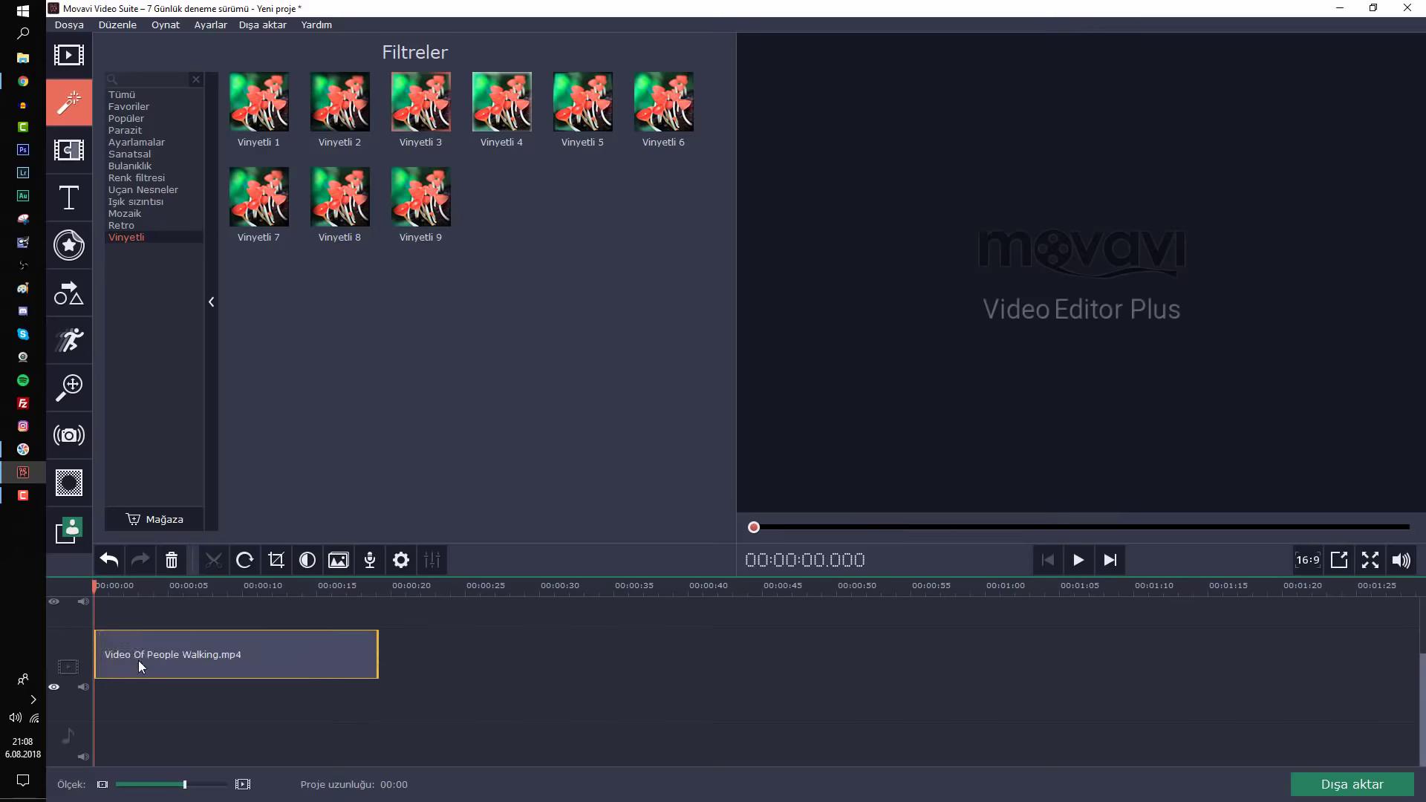
Try the El Greco filter from the Renk filtresi category on the people walking clip and undo it
left_click(77, 148)
left_click(70, 201)
left_click(60, 113)
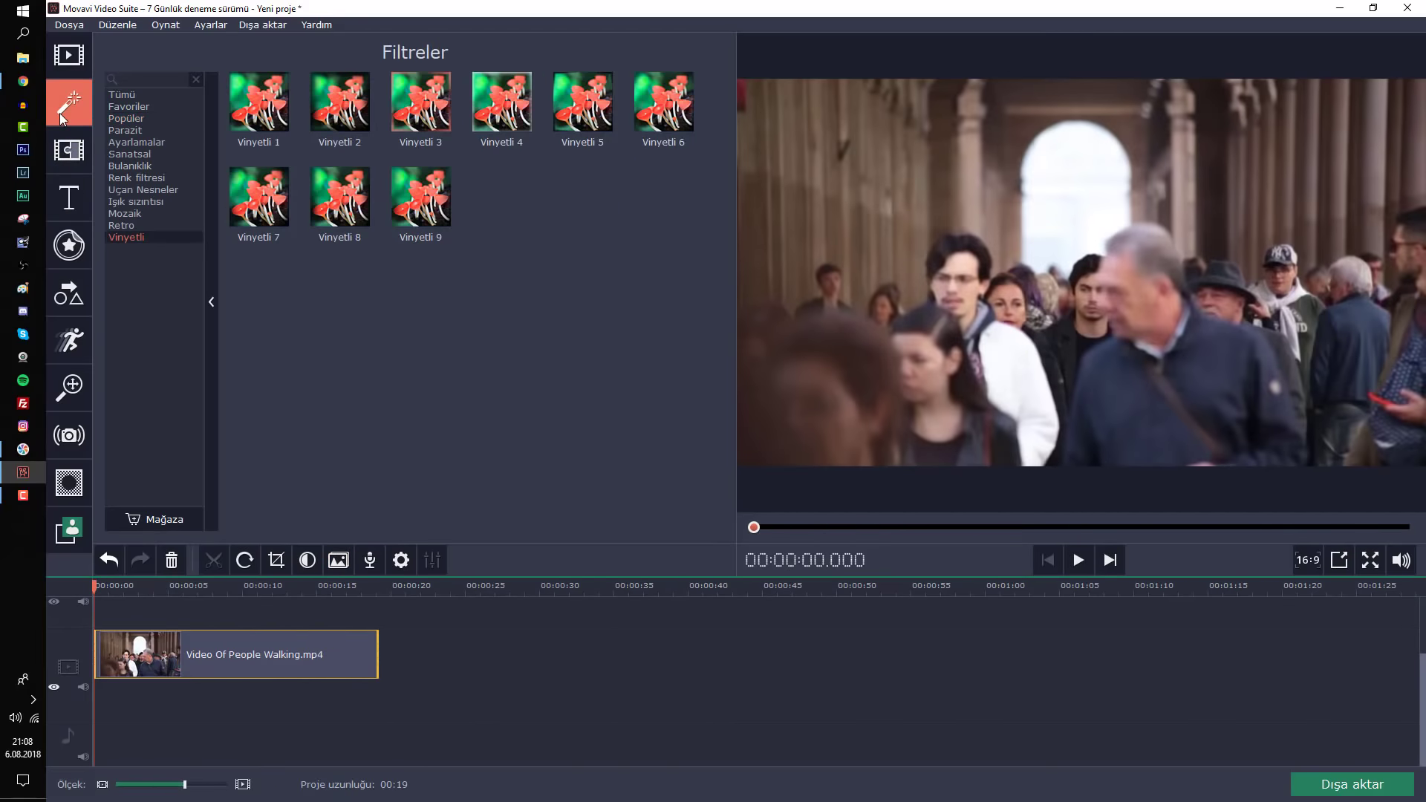
left_click(128, 177)
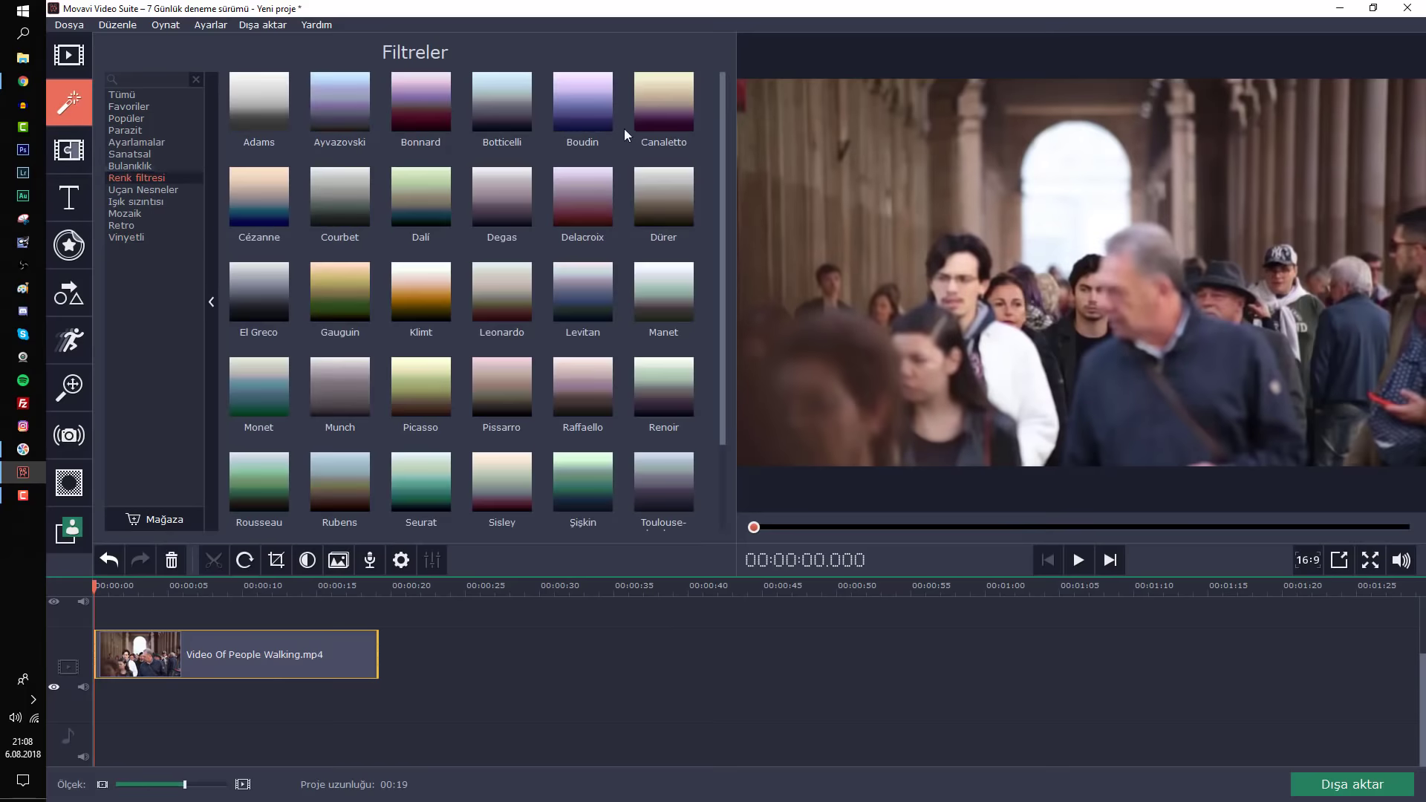
scroll(537, 206, "down", 2)
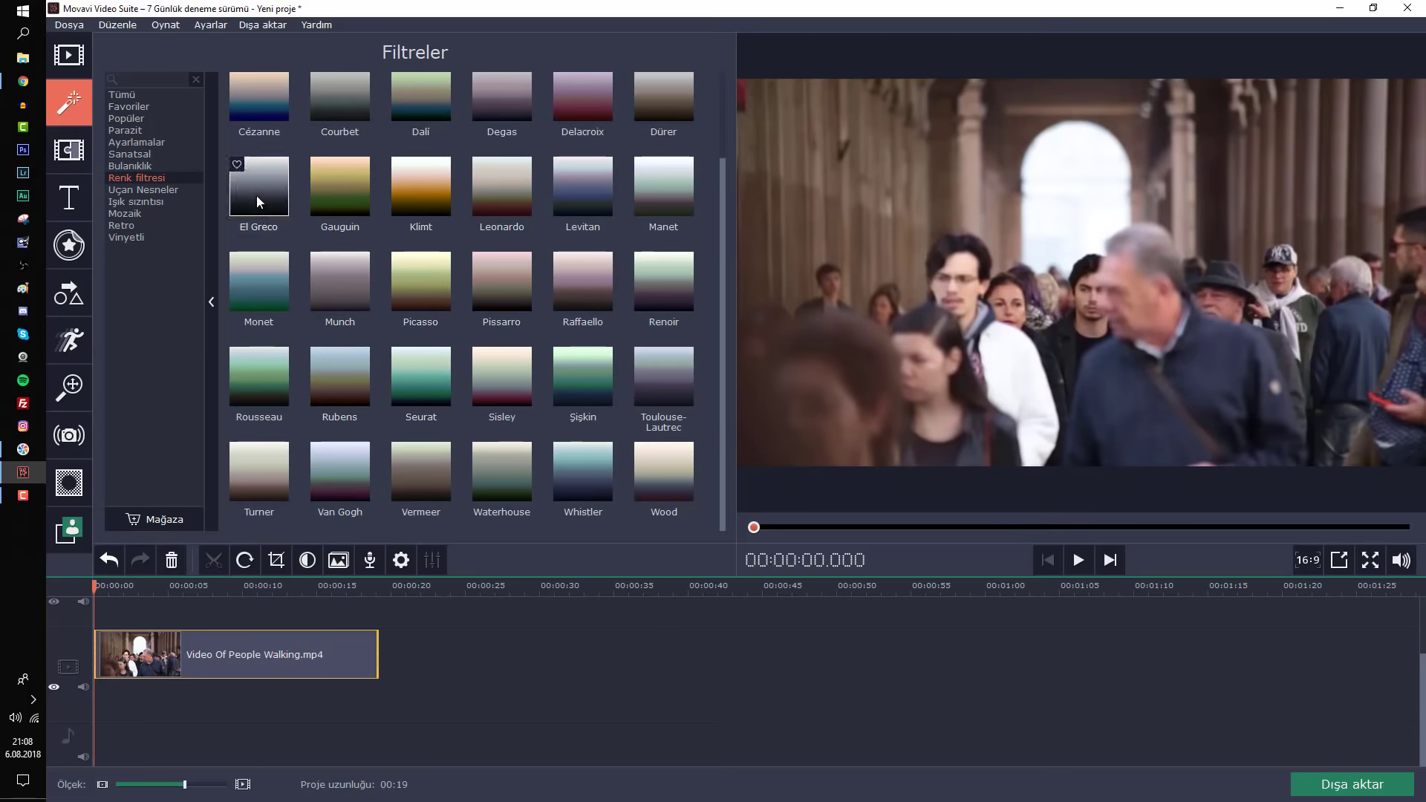
left_click_drag(256, 194, 174, 675)
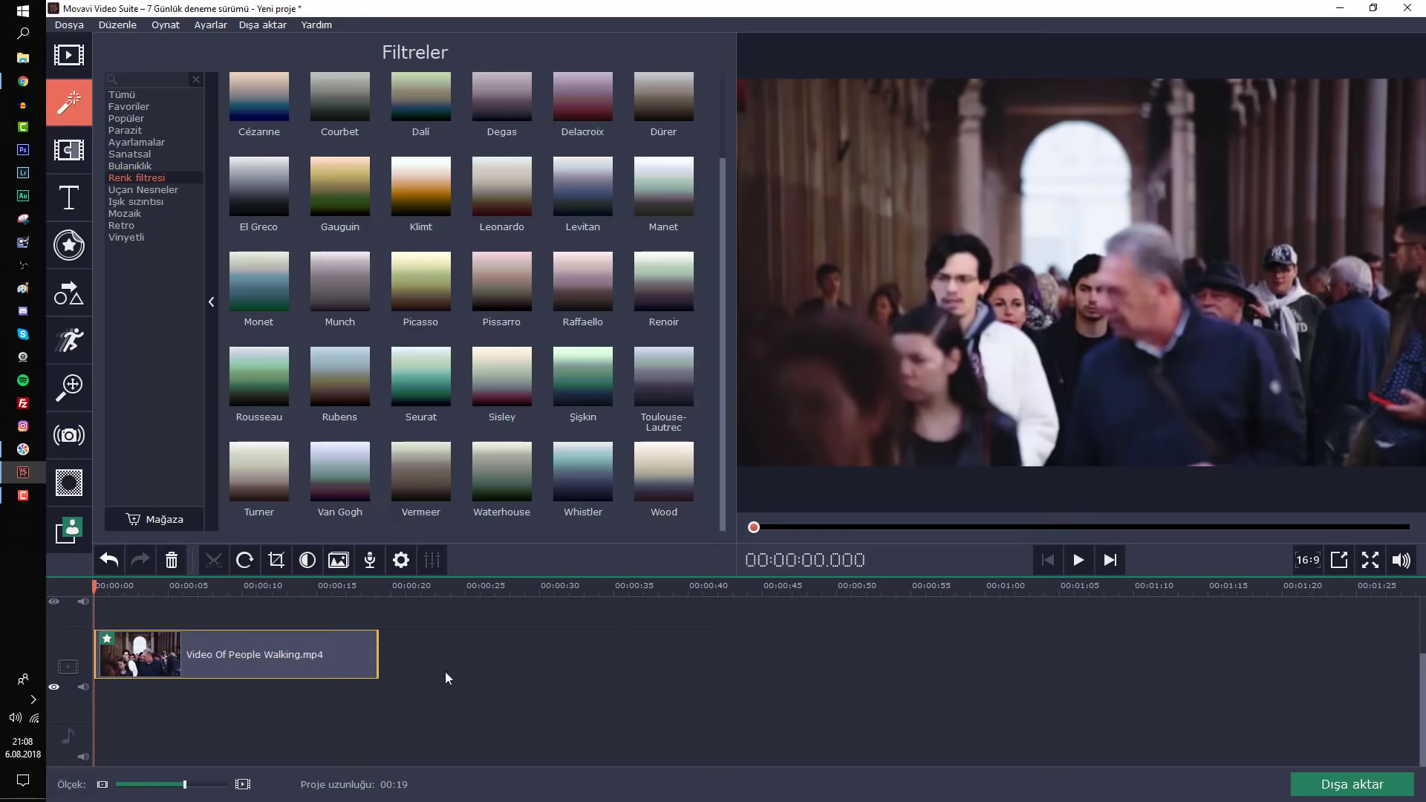
key("ctrl+z")
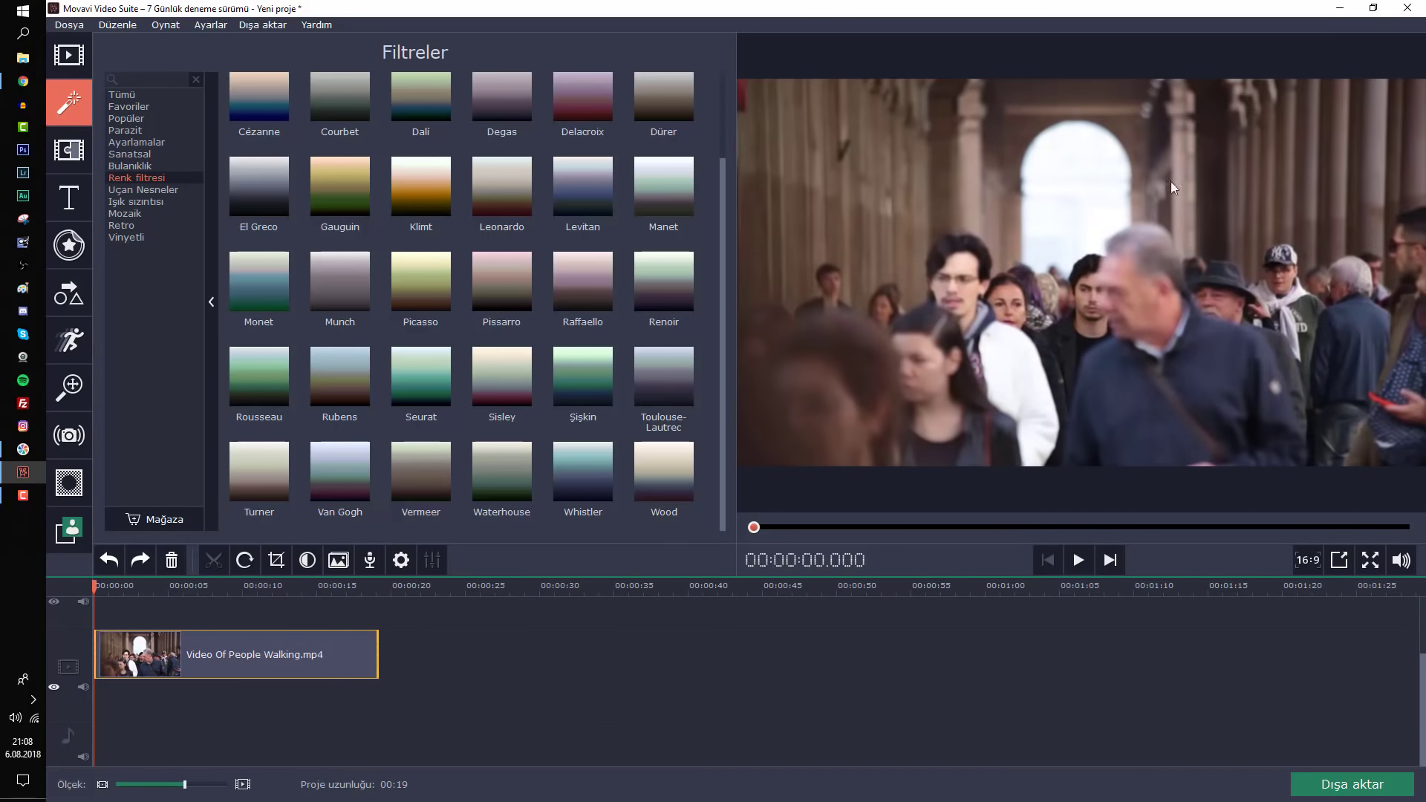
Apply the El Greco colour filter to the people walking clip and preview it in playback
left_click_drag(267, 186, 163, 673)
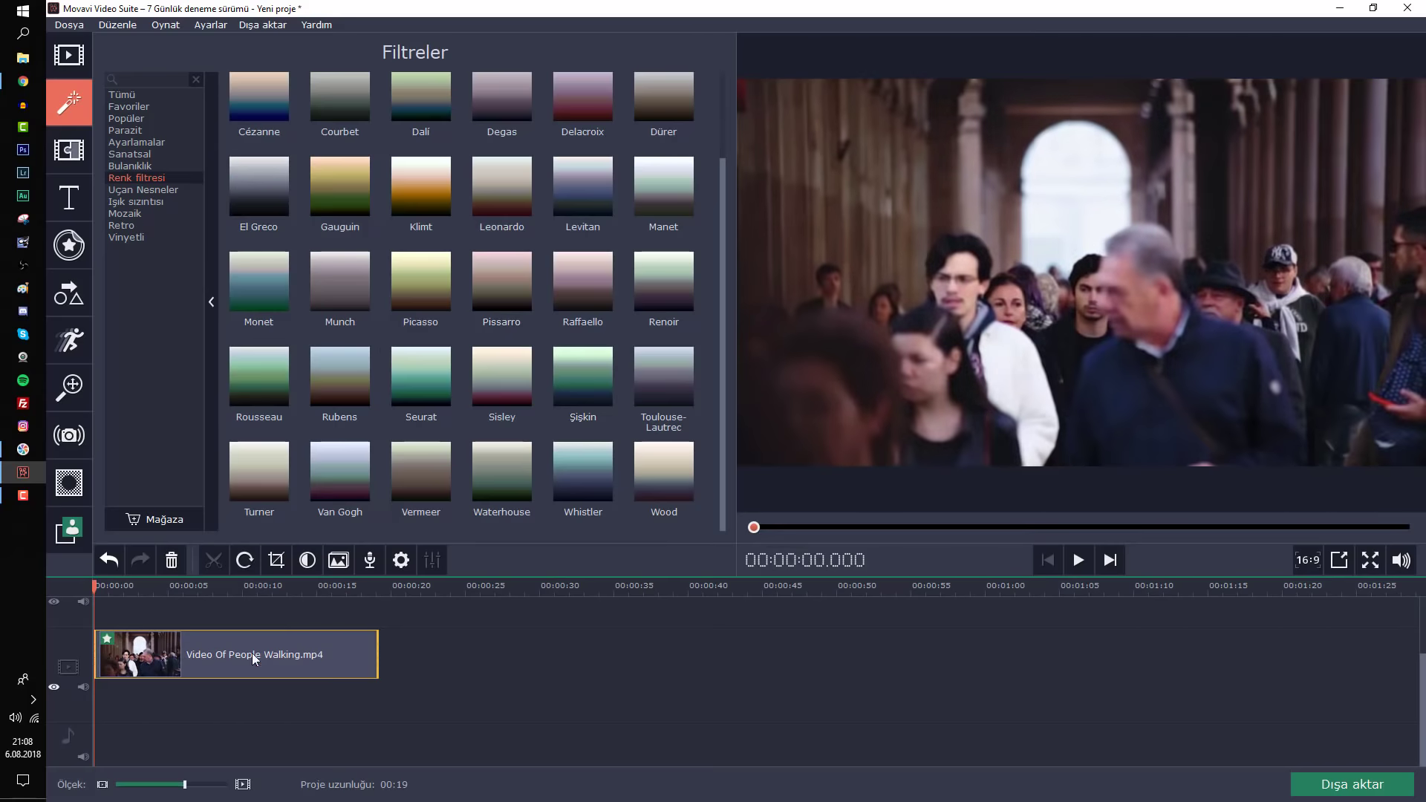
key("space")
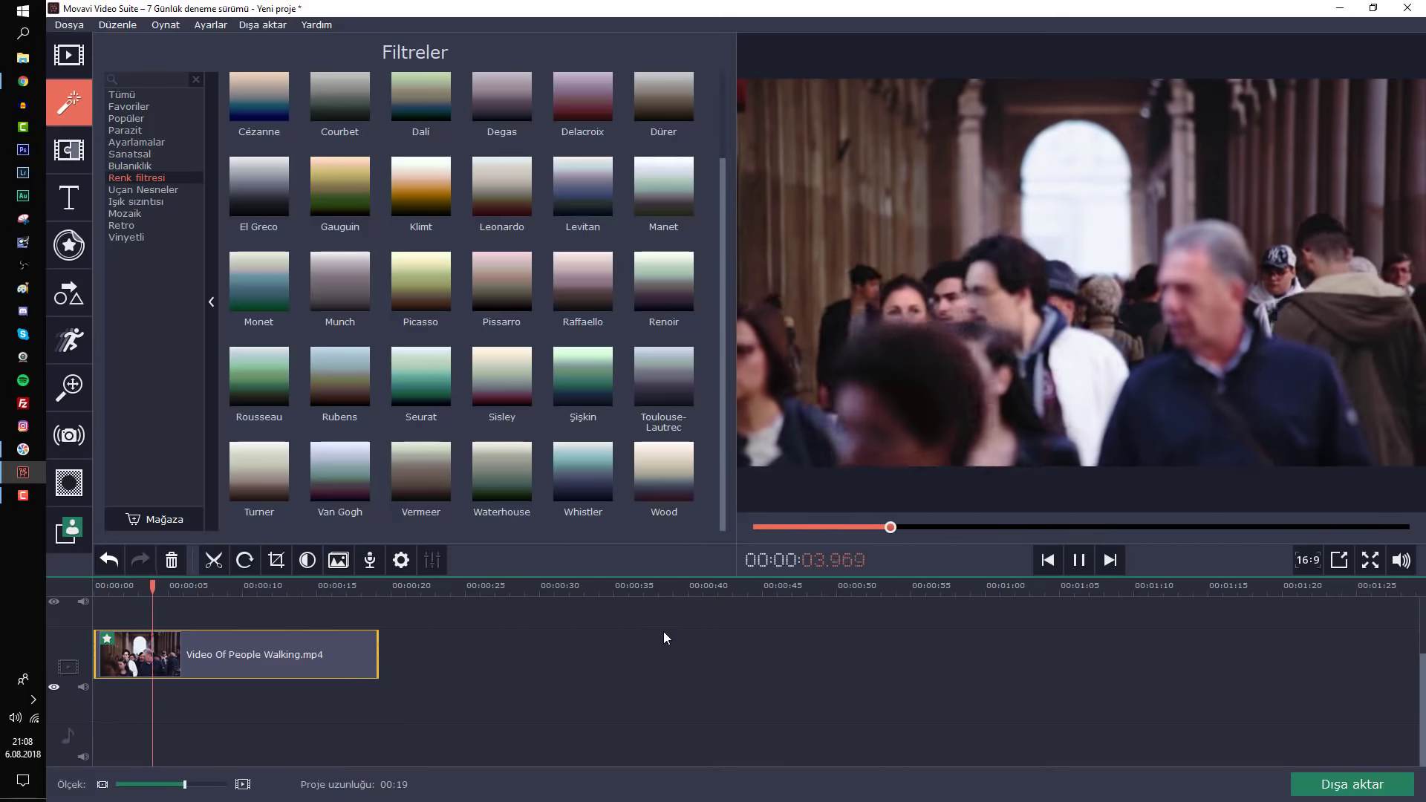
key("space")
Try a different colour filter on the people walking clip and switch back to El Greco
left_click_drag(420, 280, 286, 669)
scroll(429, 295, "up", 1)
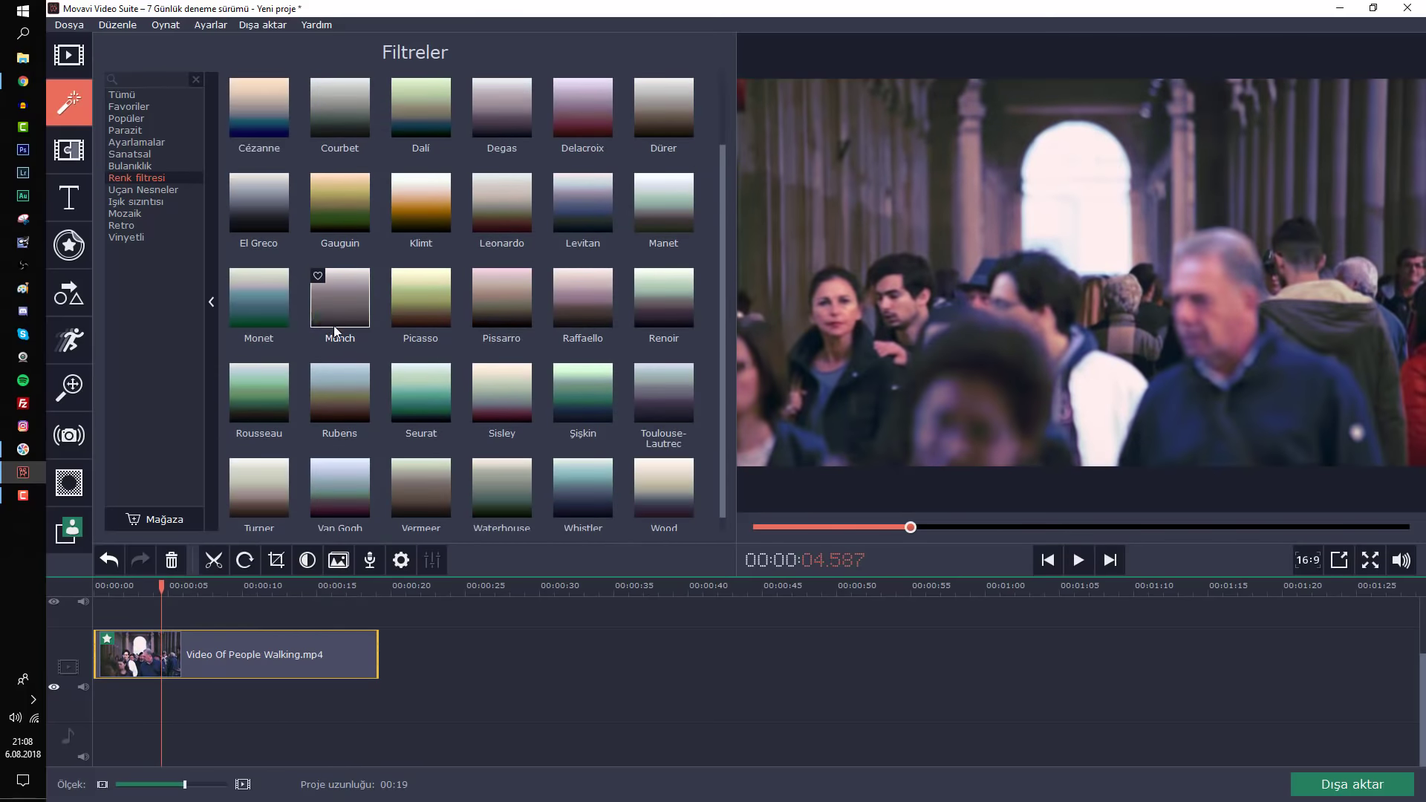
left_click_drag(259, 205, 208, 644)
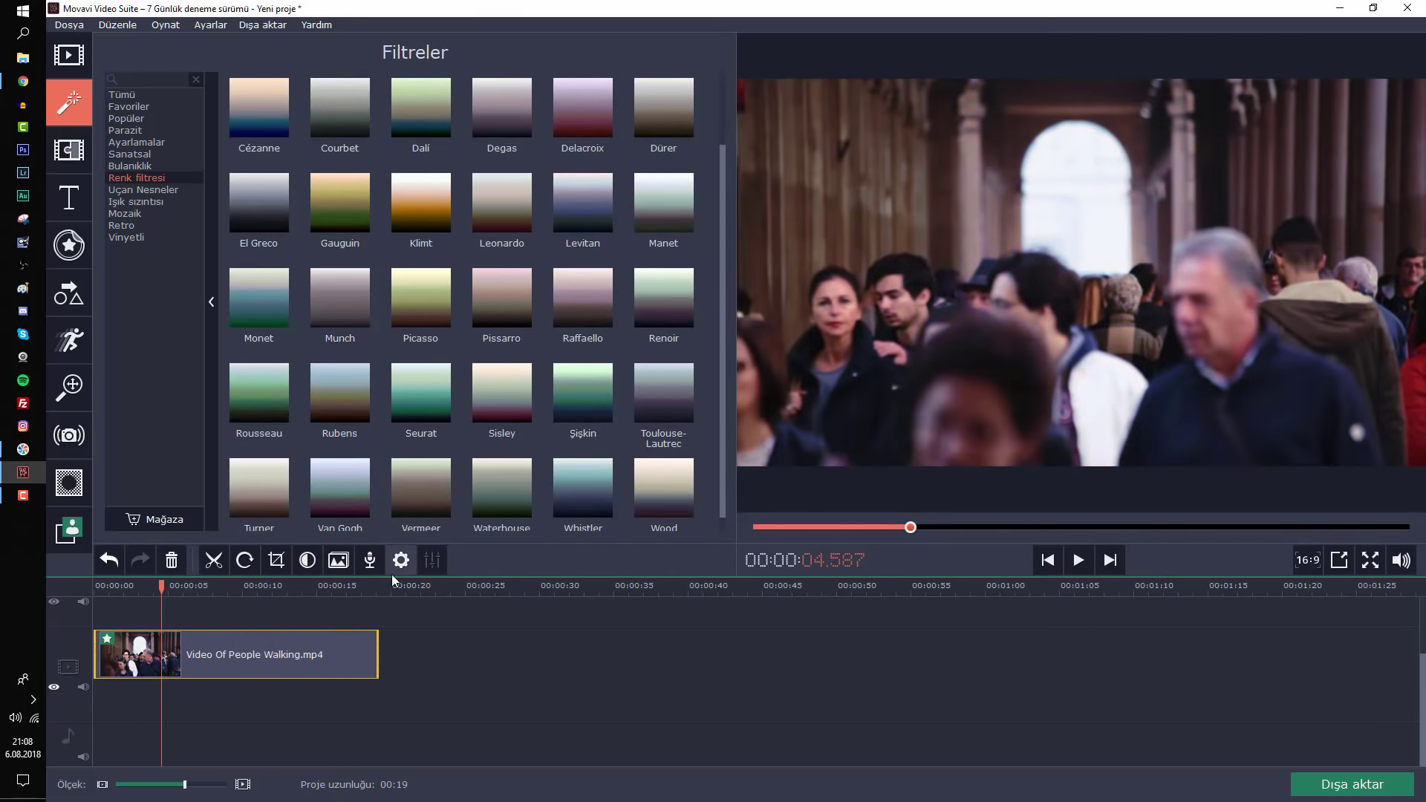
Try the Eski film - retro filter from the Retro category on the people walking clip and undo it
left_click(132, 191)
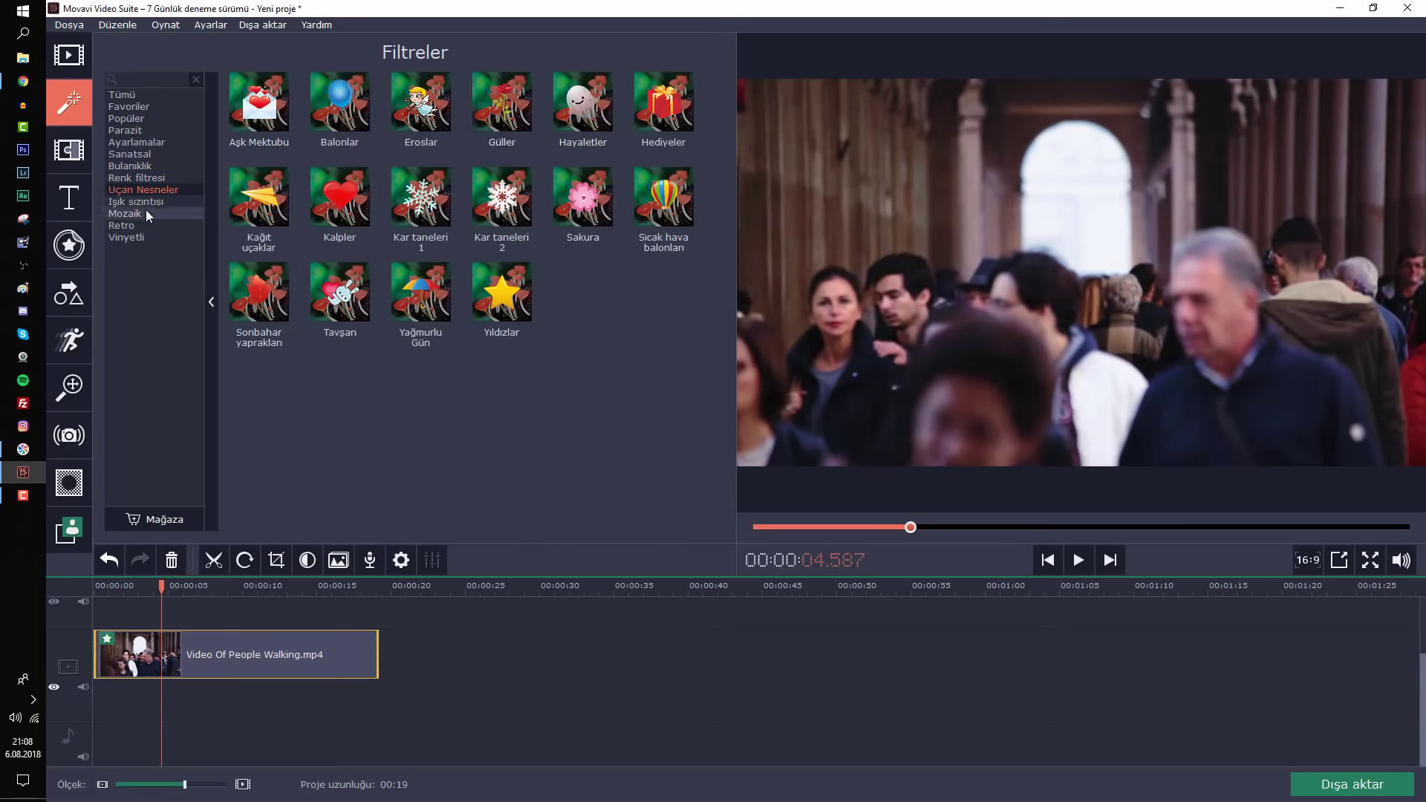
left_click(145, 202)
left_click(145, 214)
left_click(146, 226)
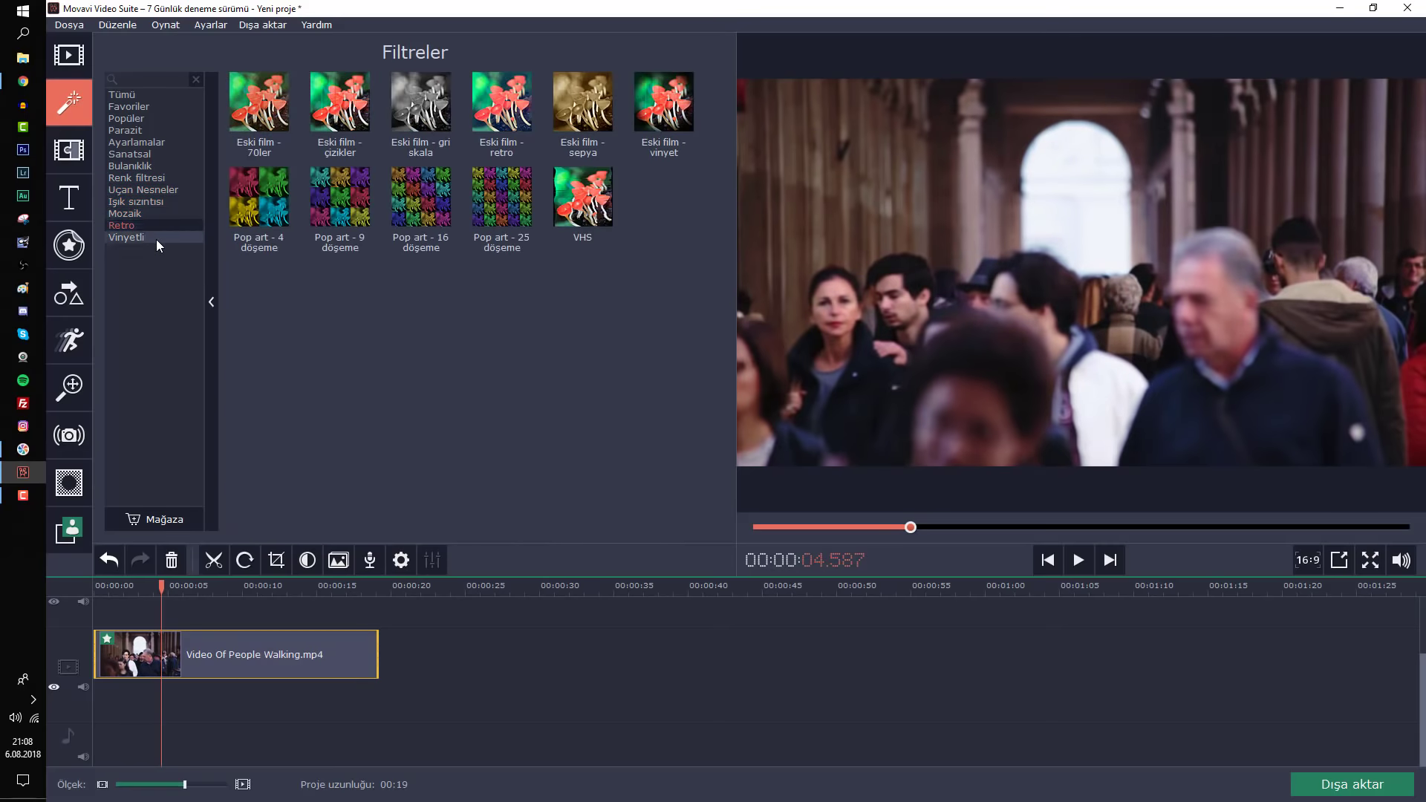
left_click_drag(503, 115, 223, 661)
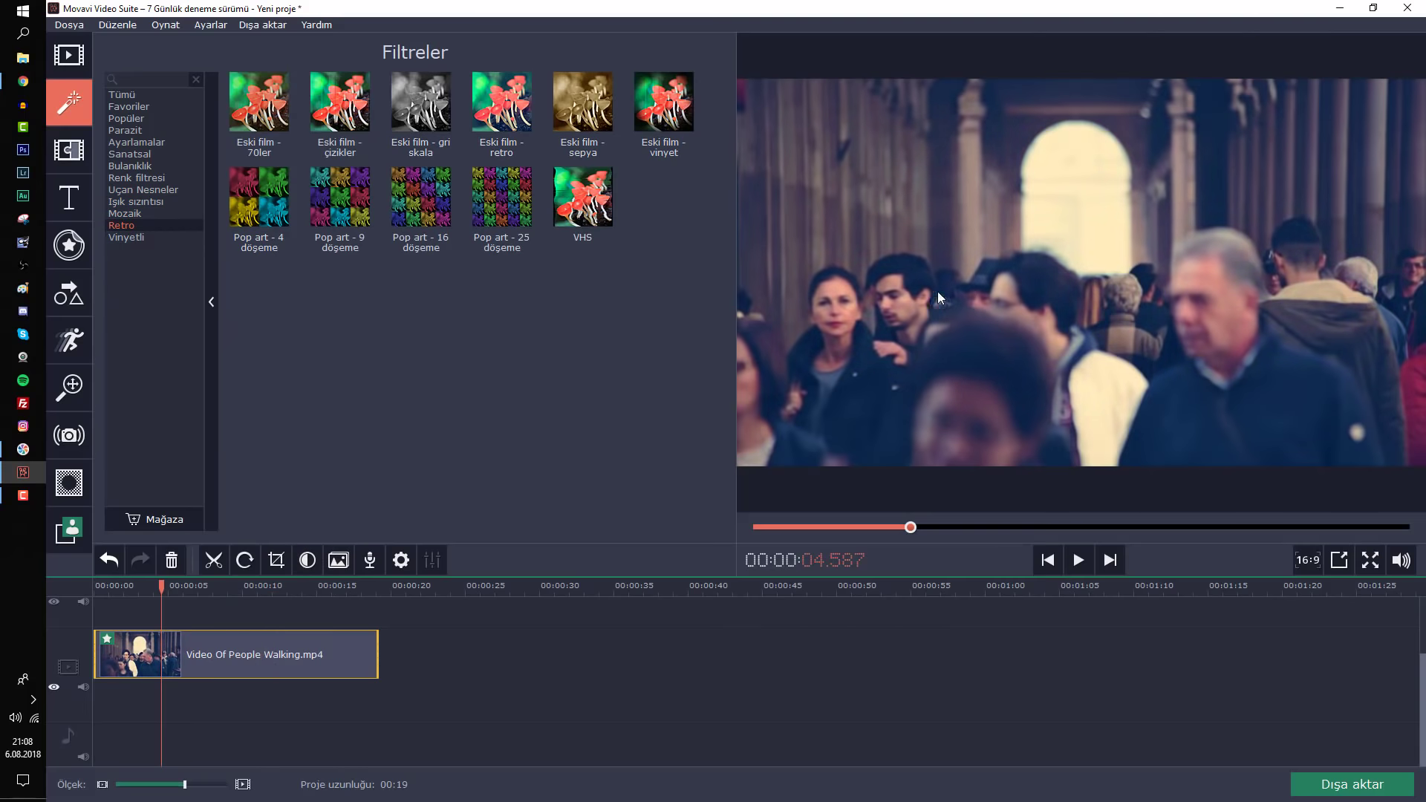
key("ctrl+z")
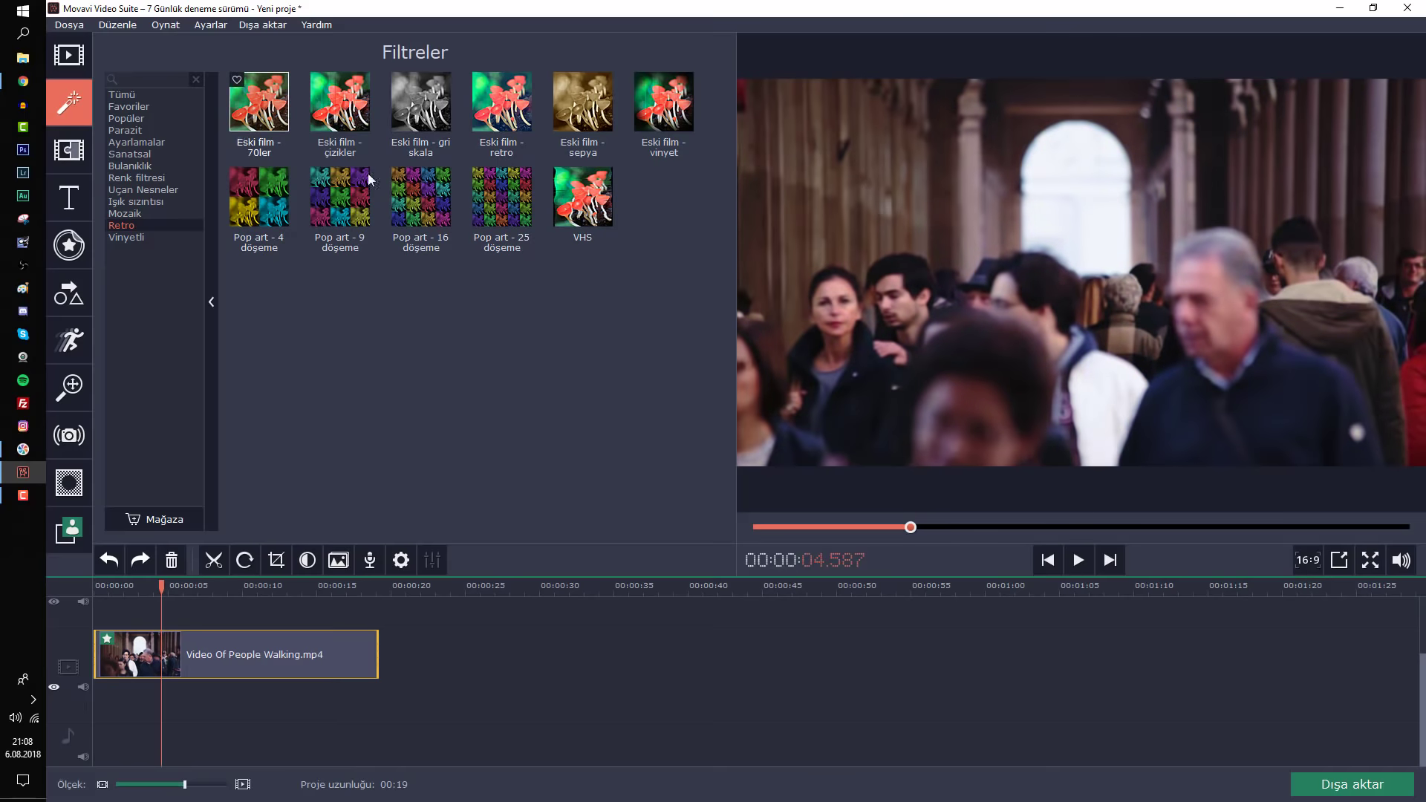
Try the Vinyetli 2 vignette filter on the people walking clip and undo it
left_click(123, 237)
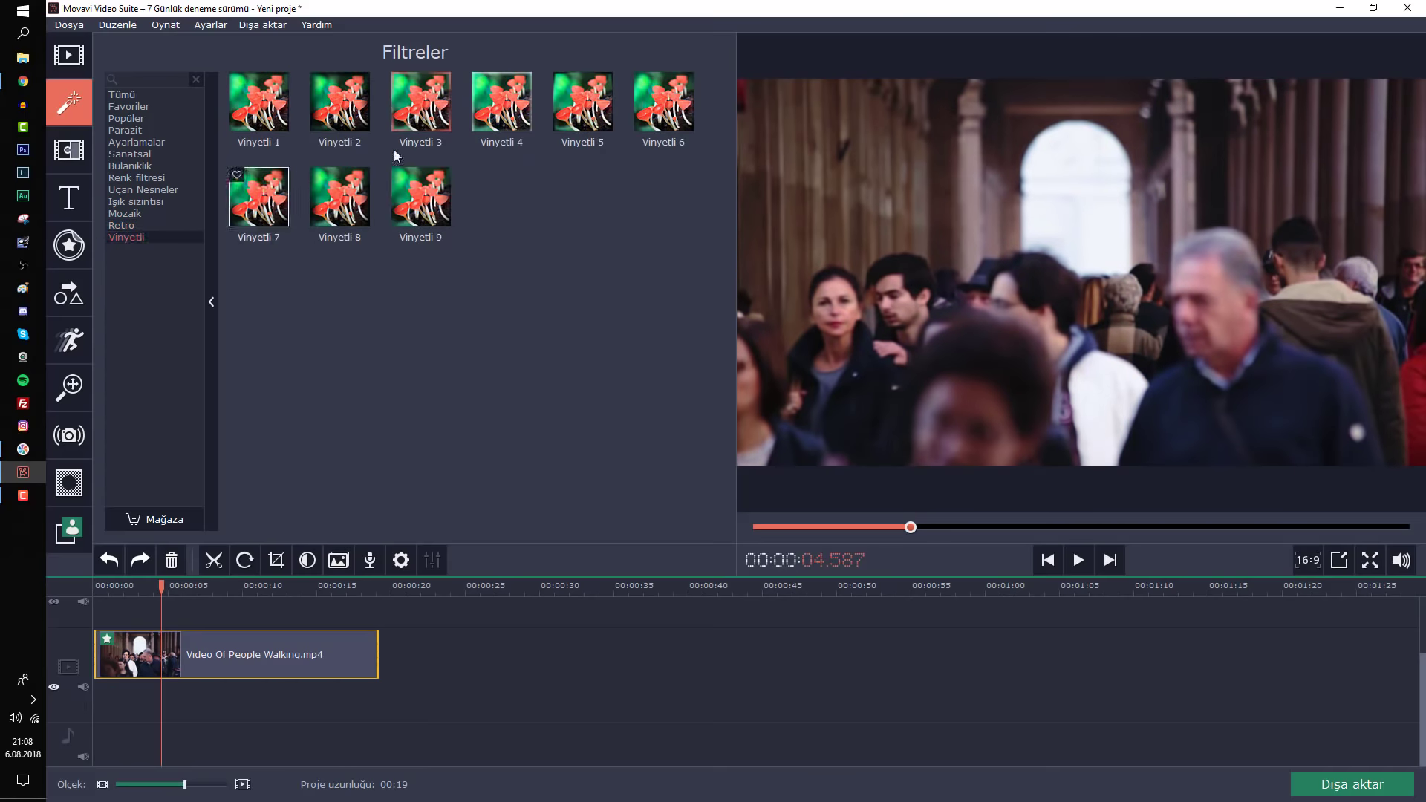
left_click_drag(340, 104, 174, 653)
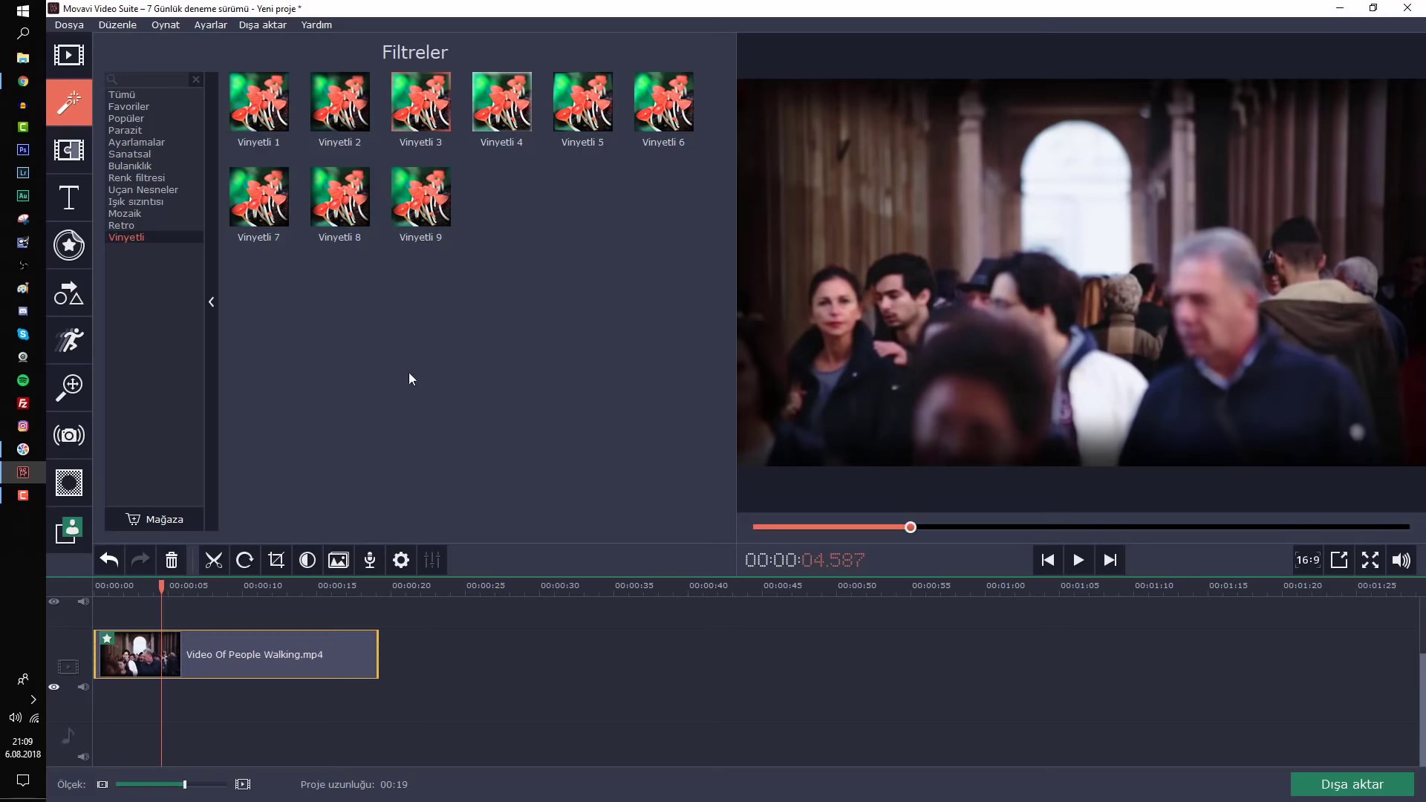
key("ctrl+z")
Add the Kamera Titreşimi filter from the Popüler category to the people walking clip and preview it in playback
left_click(122, 225)
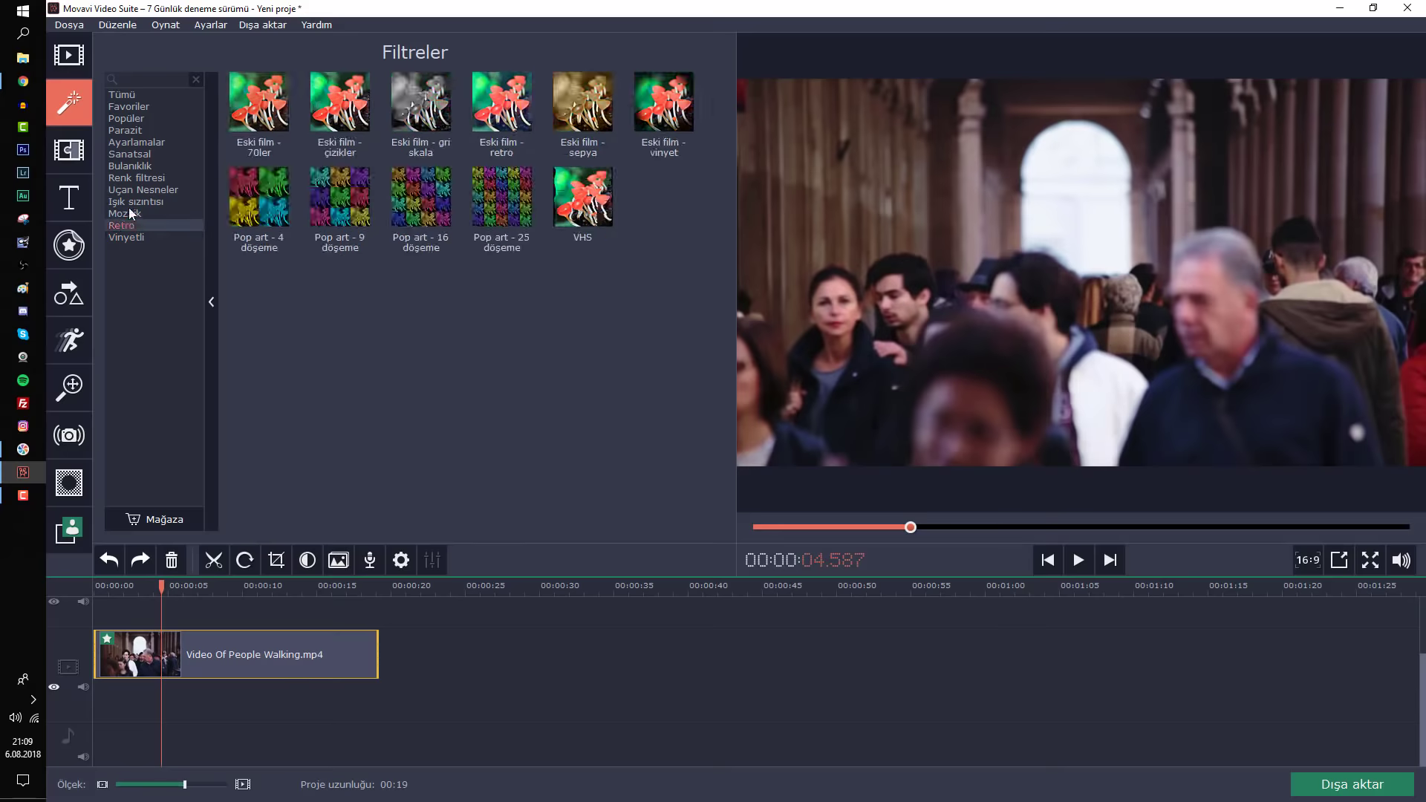
left_click(130, 142)
left_click(132, 116)
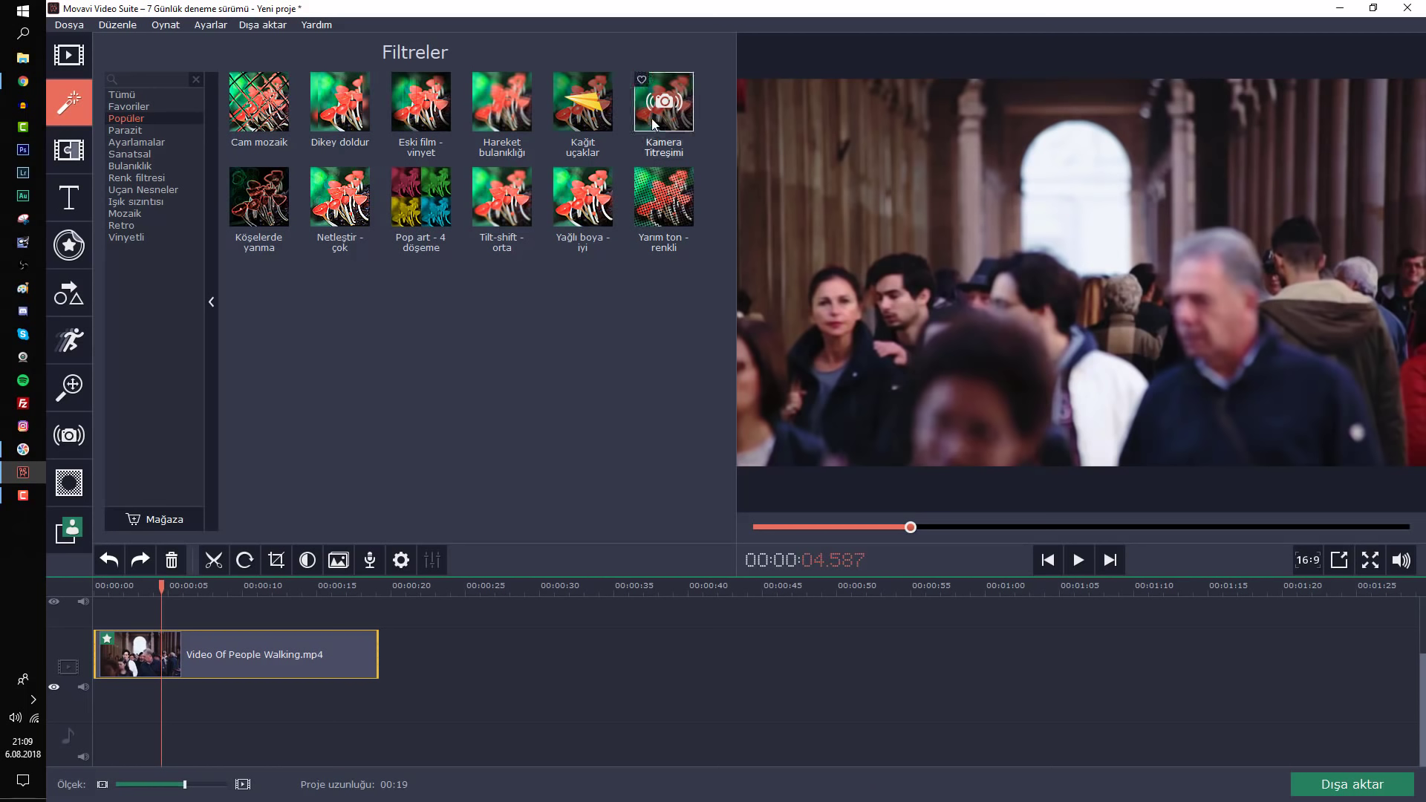
left_click_drag(659, 122, 181, 651)
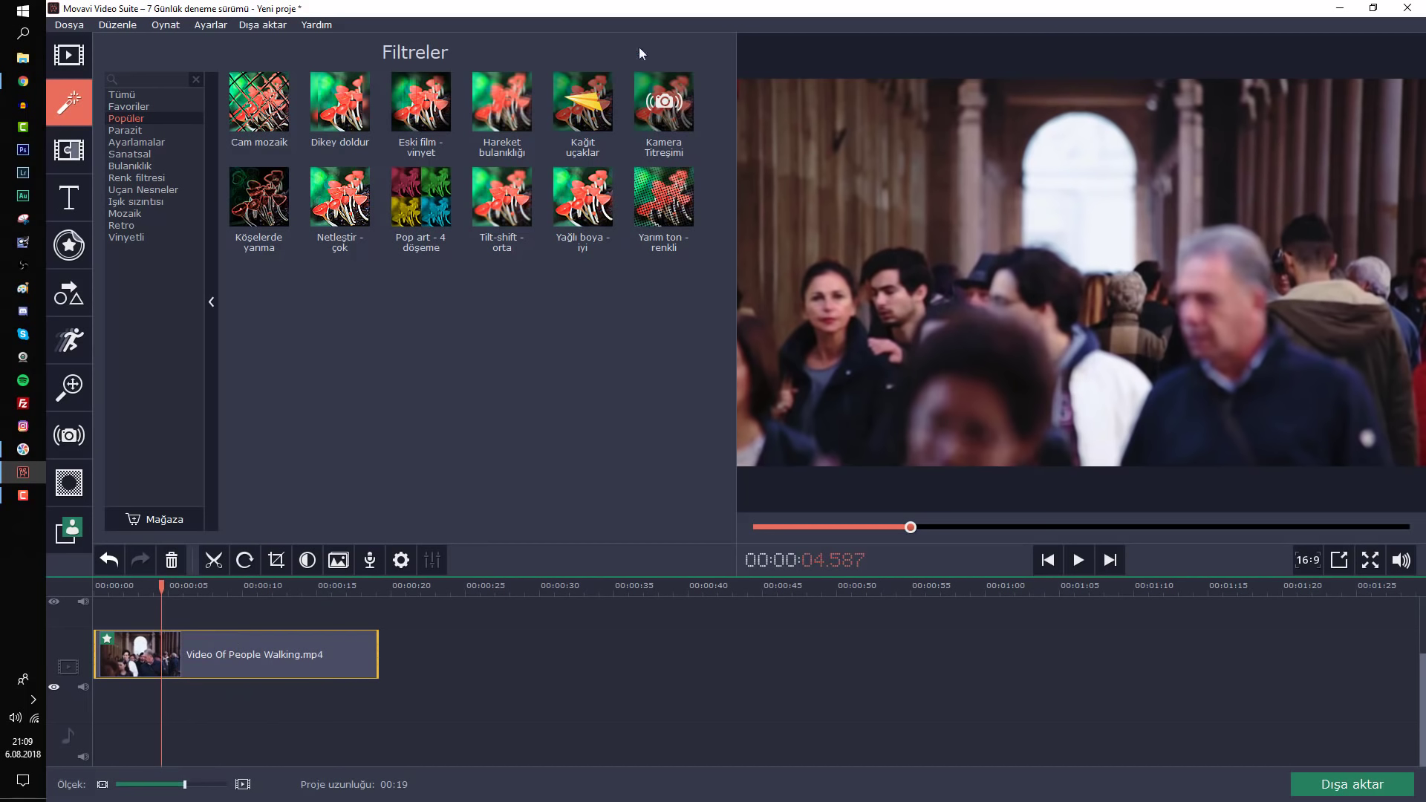
left_click_drag(664, 102, 278, 676)
key("space")
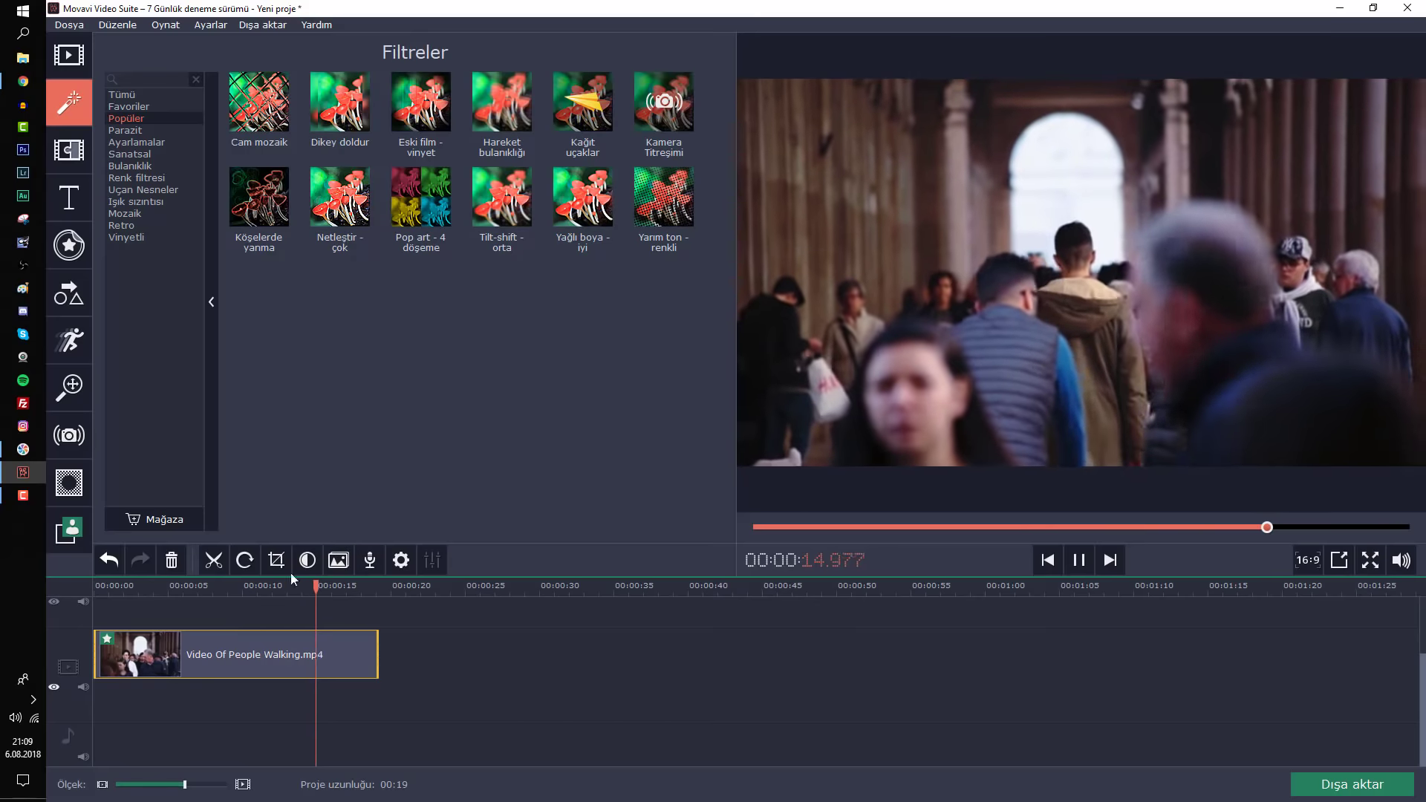
Remove the Kamera Titreşimi filter from the people walking clip and check the frames at several points along it
left_click(123, 632)
left_click(105, 639)
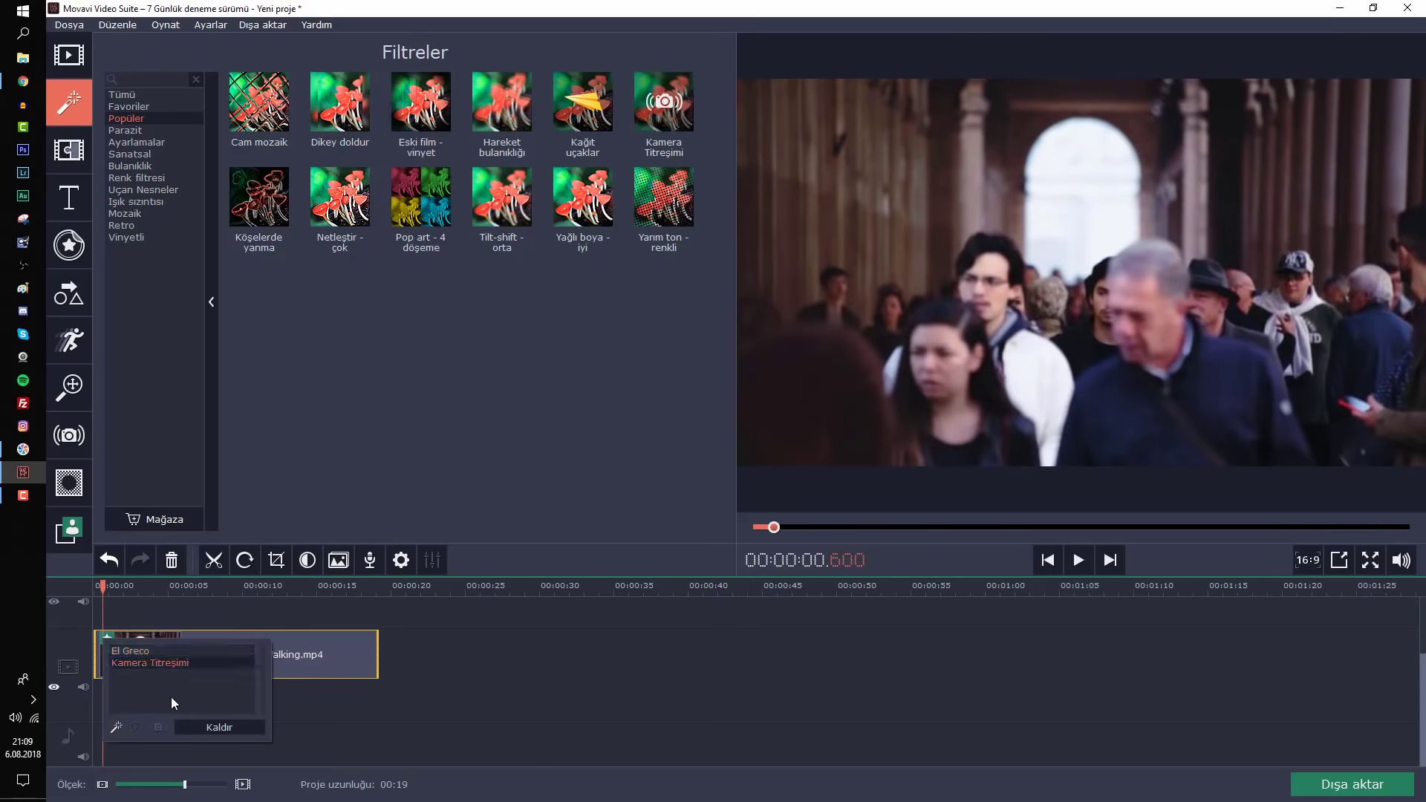
left_click(197, 730)
left_click(280, 643)
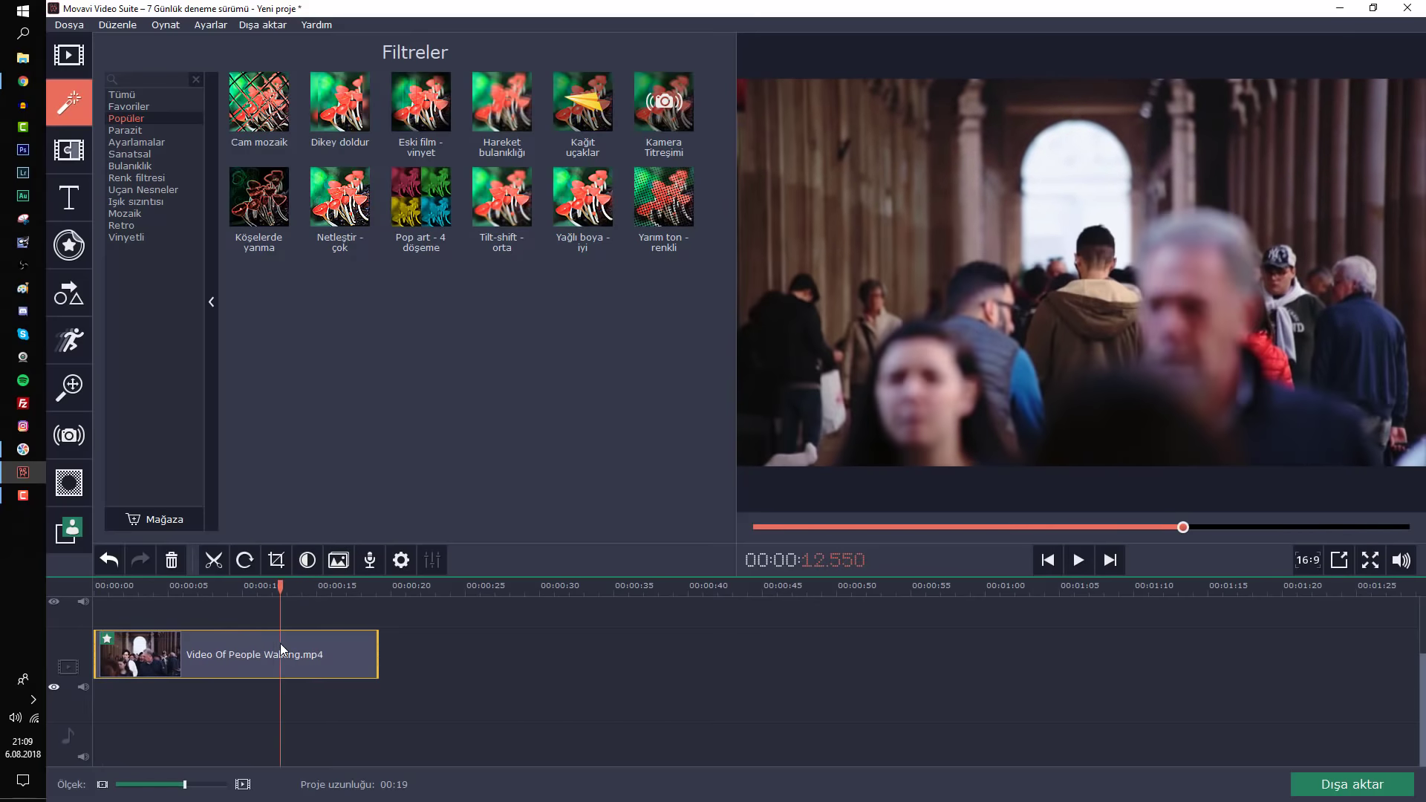
left_click(202, 654)
left_click(143, 661)
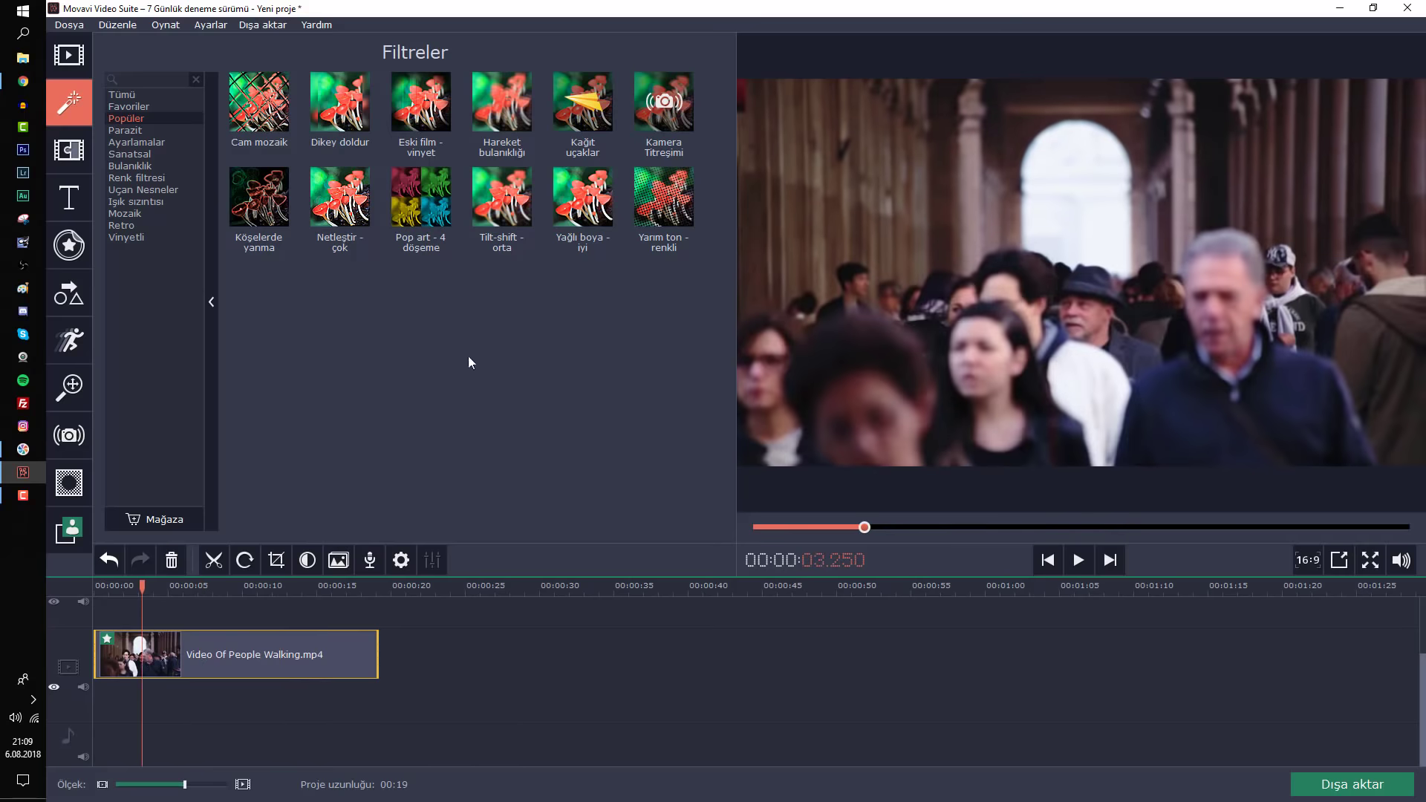
Browse the Favoriler and Tümü filter categories and switch to the transitions collection
left_click(156, 106)
left_click(158, 95)
scroll(612, 257, "down", 3)
scroll(596, 256, "up", 3)
left_click(70, 150)
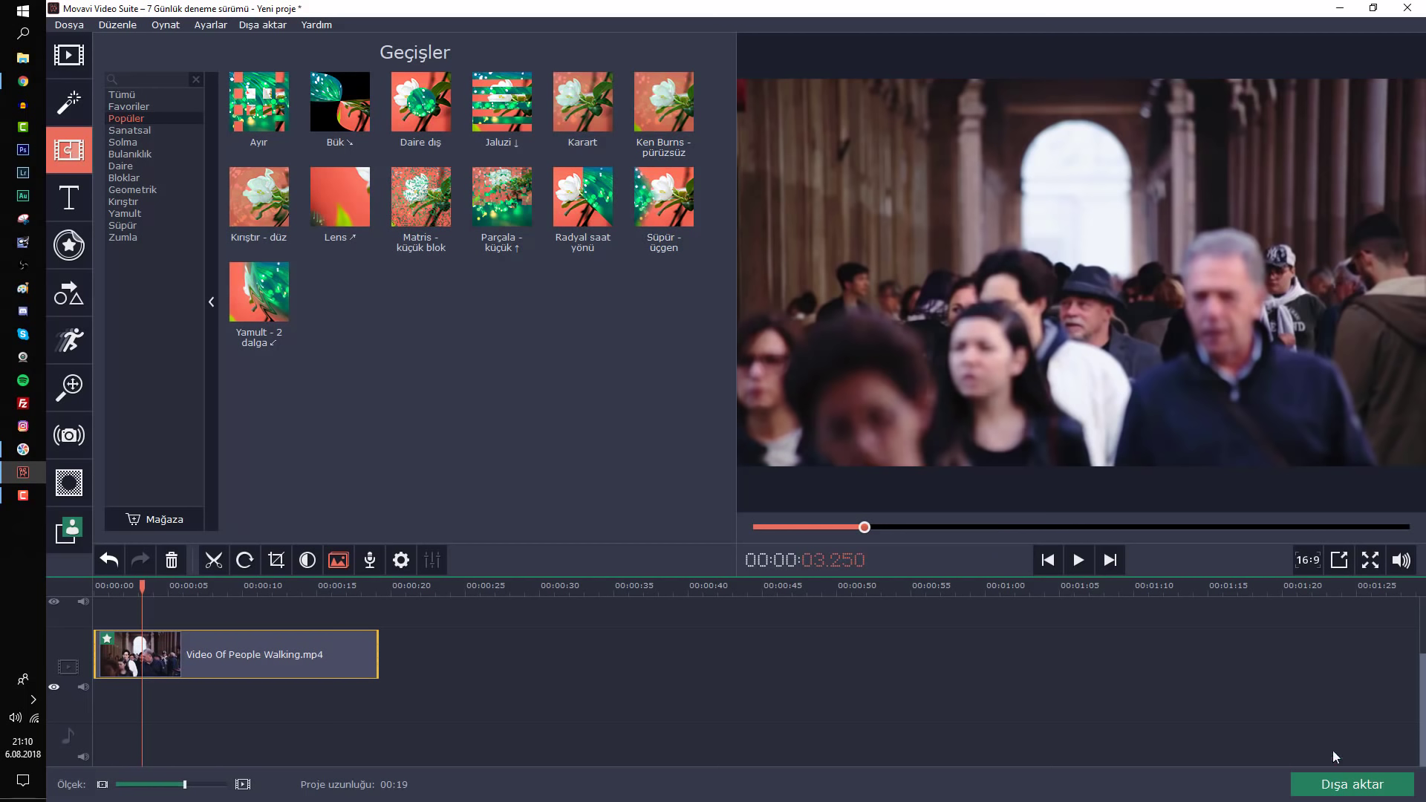
Start exporting the project in the trial version and review the advanced MP4 export settings, leaving them unchanged
left_click(1352, 788)
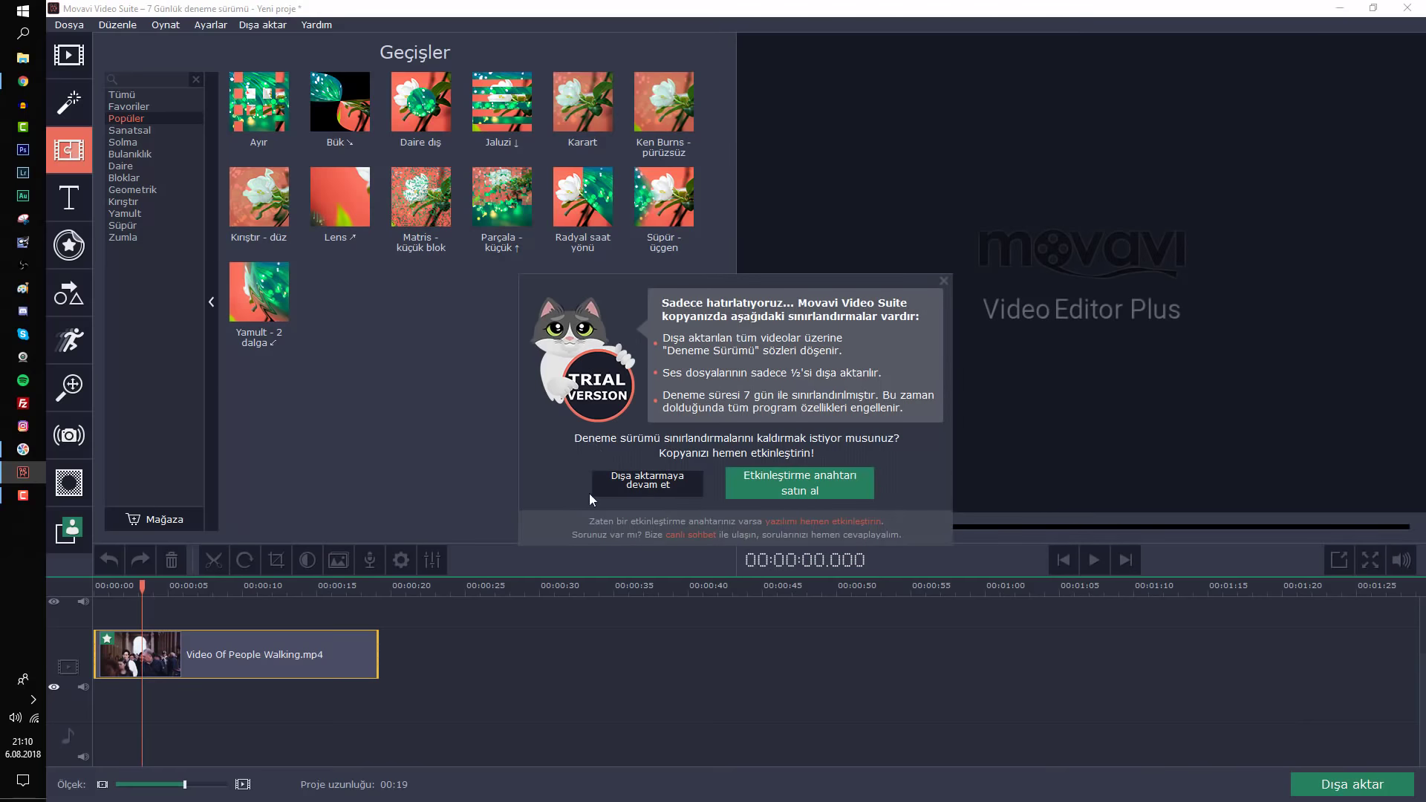
left_click(629, 483)
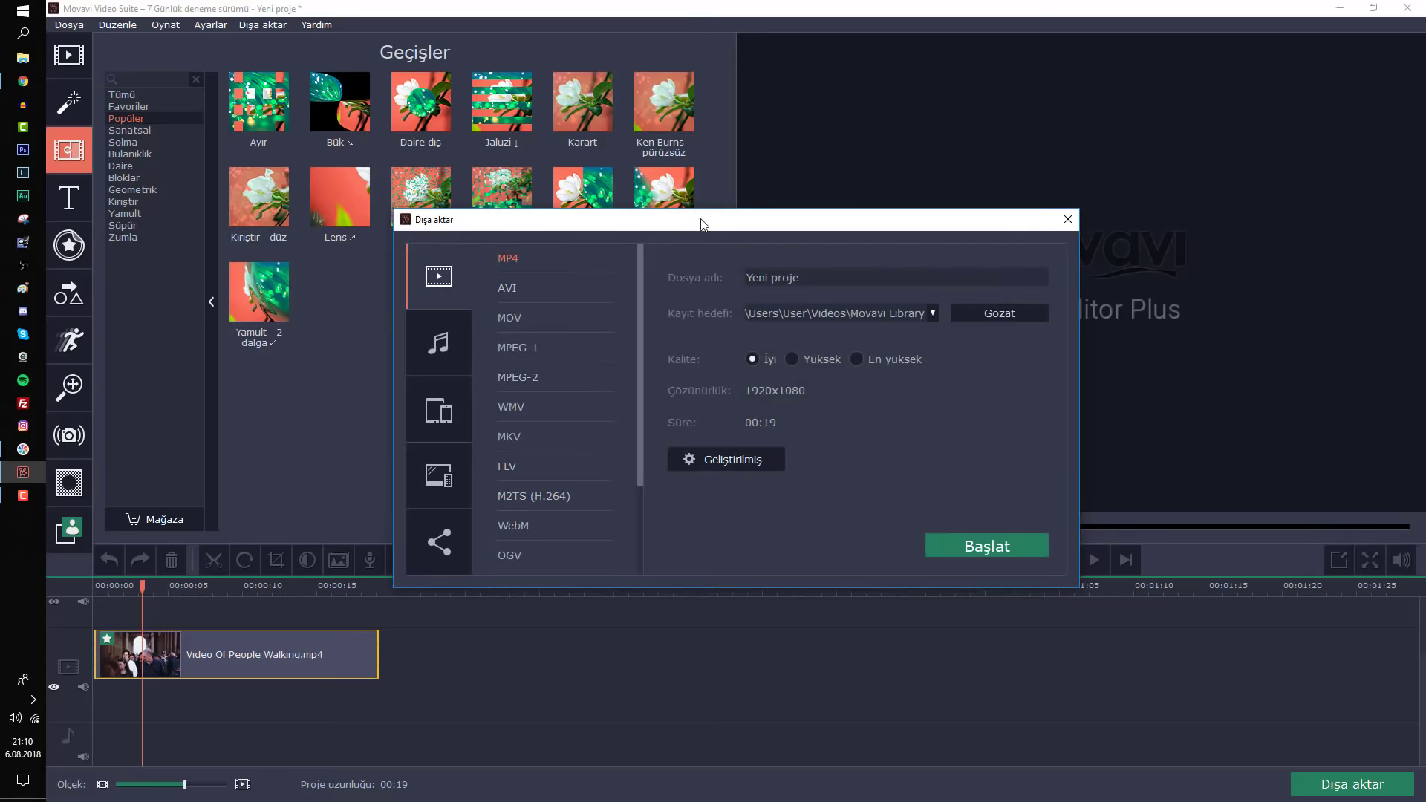
left_click_drag(703, 220, 656, 179)
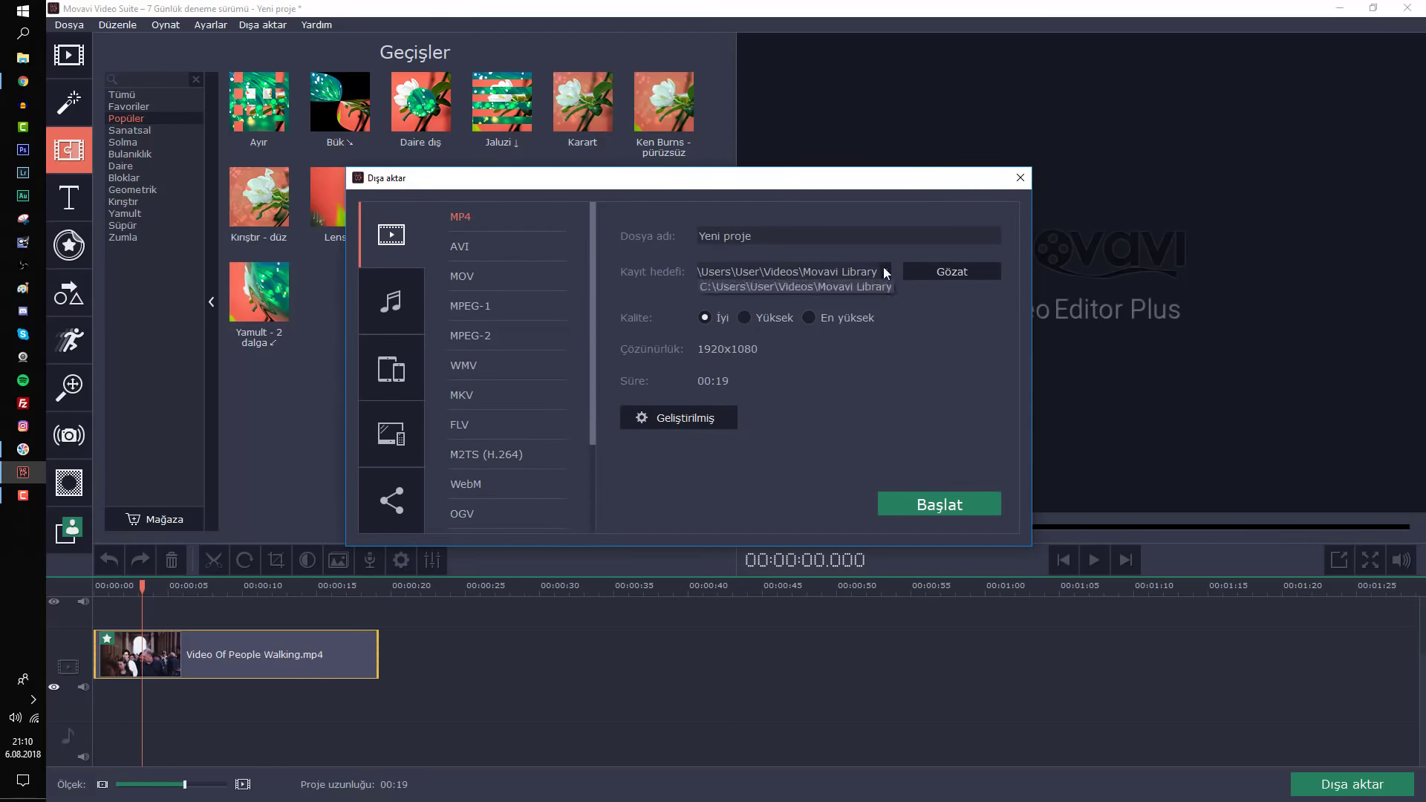
left_click(690, 417)
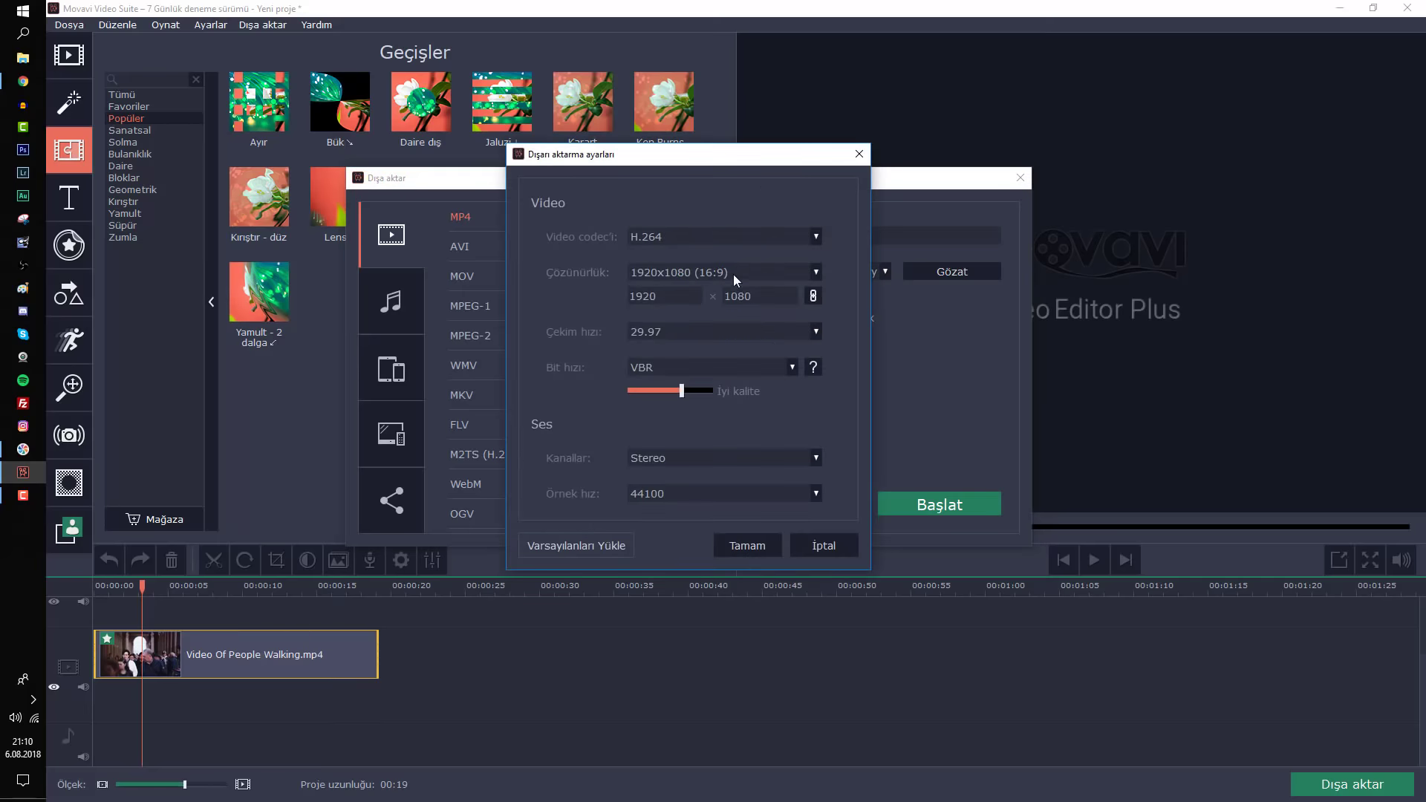
double_click(663, 297)
left_click(858, 156)
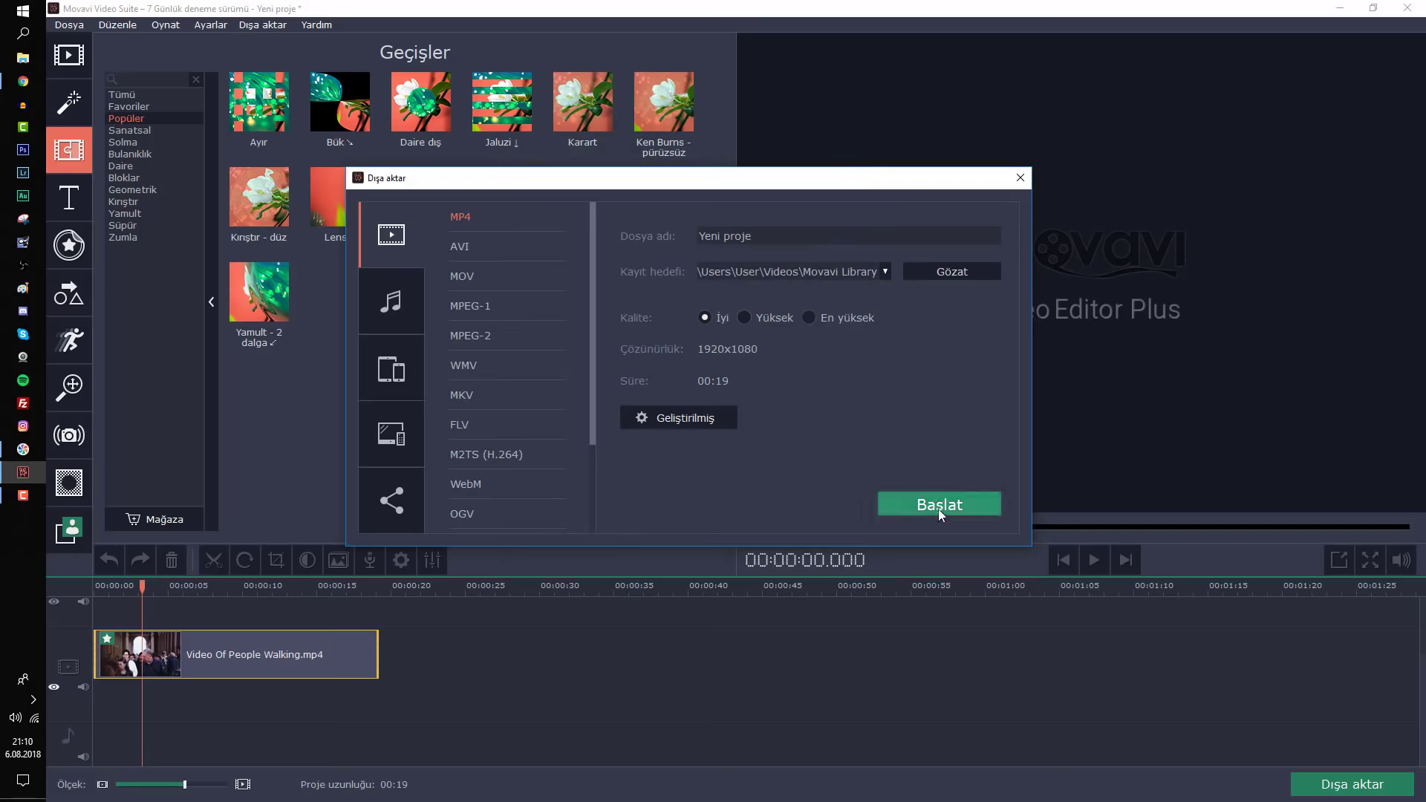
Close the export dialog without exporting and return the playhead to the start of the timeline
left_click(915, 266)
left_click(1043, 202)
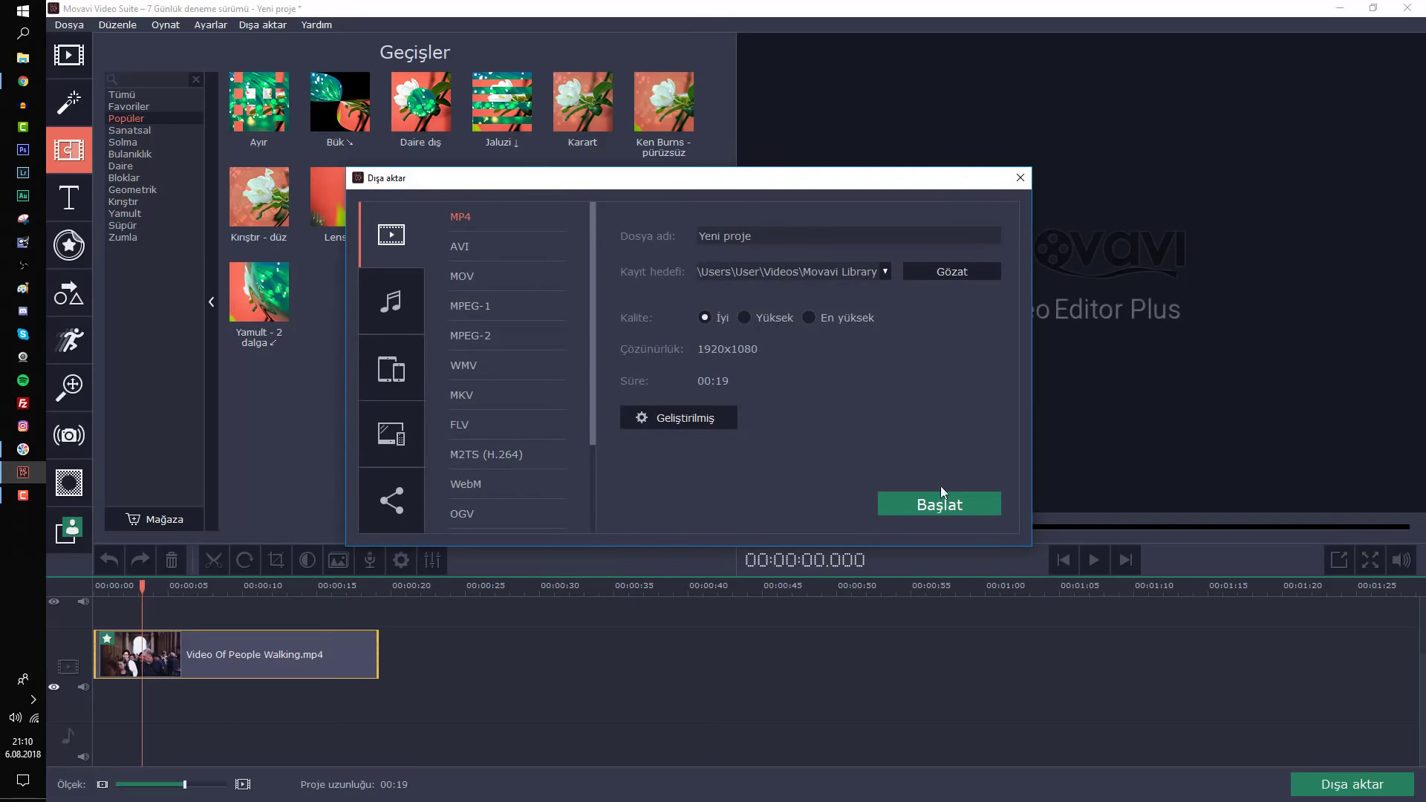
key("Escape")
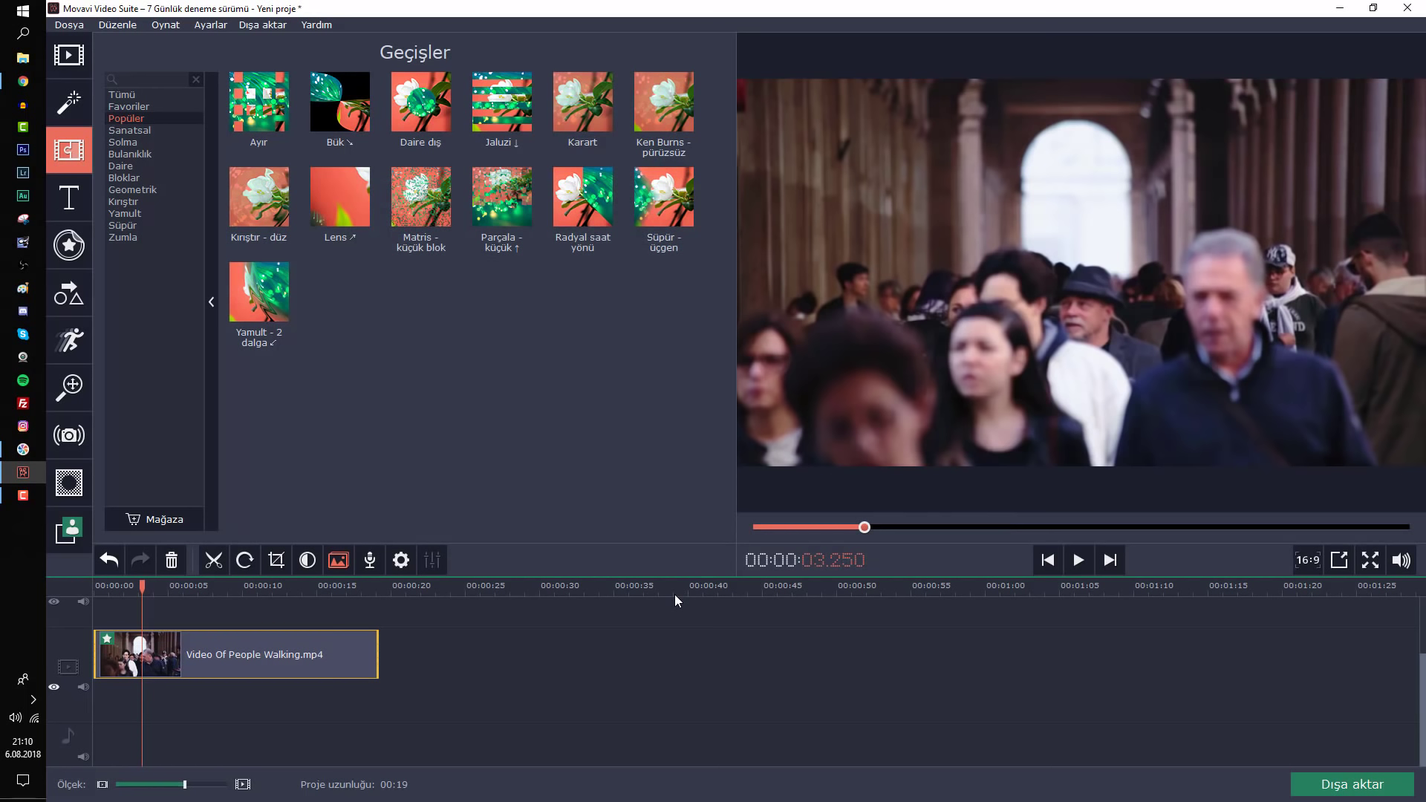
left_click_drag(143, 587, 80, 601)
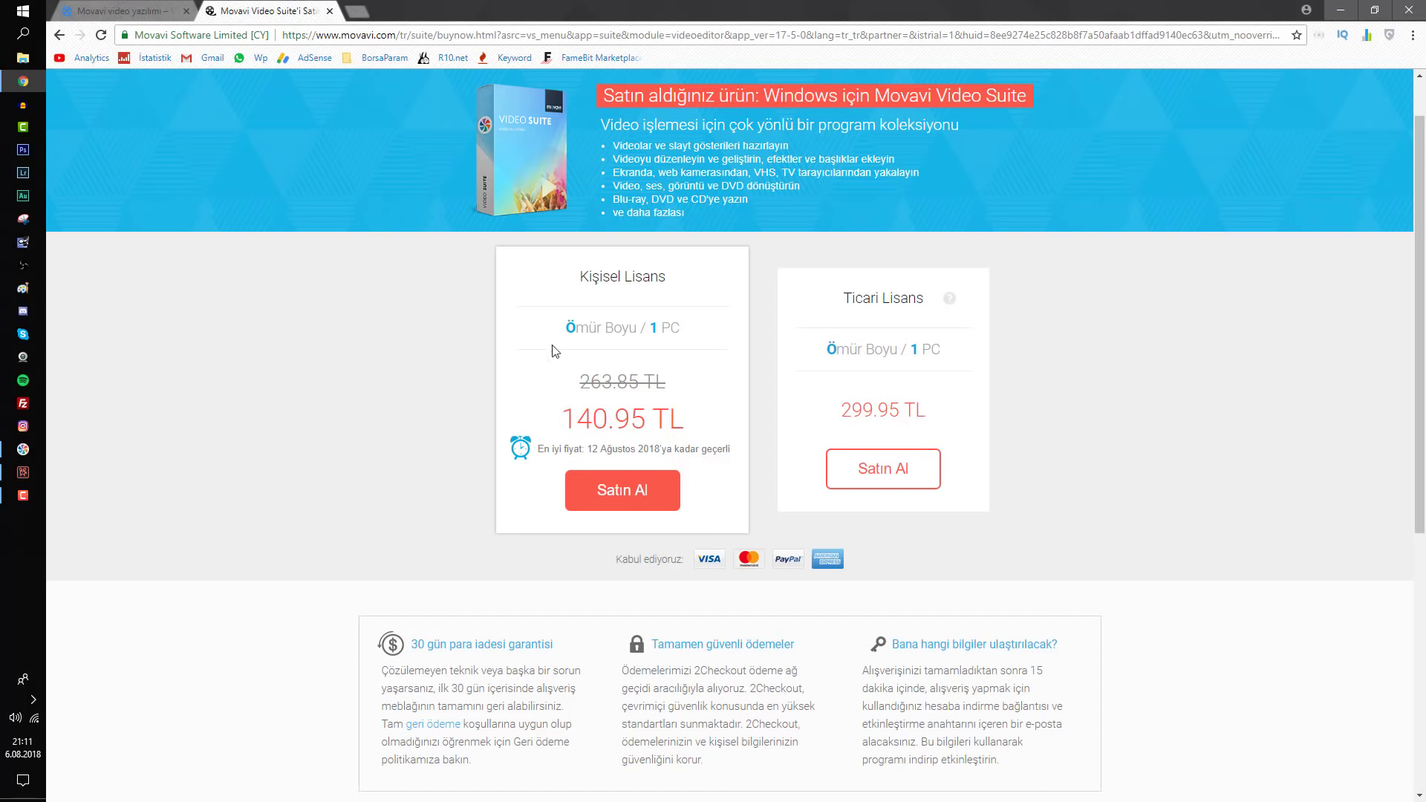
Highlight the Ömür Boyu / 1 PC term of the Kişisel Lisans on the Movavi Video Suite purchase page
left_click_drag(568, 328, 683, 333)
left_click(646, 334)
left_click(684, 333)
Switch to the Movavi home page and open the Stok Video page from the Windows products
left_click(161, 6)
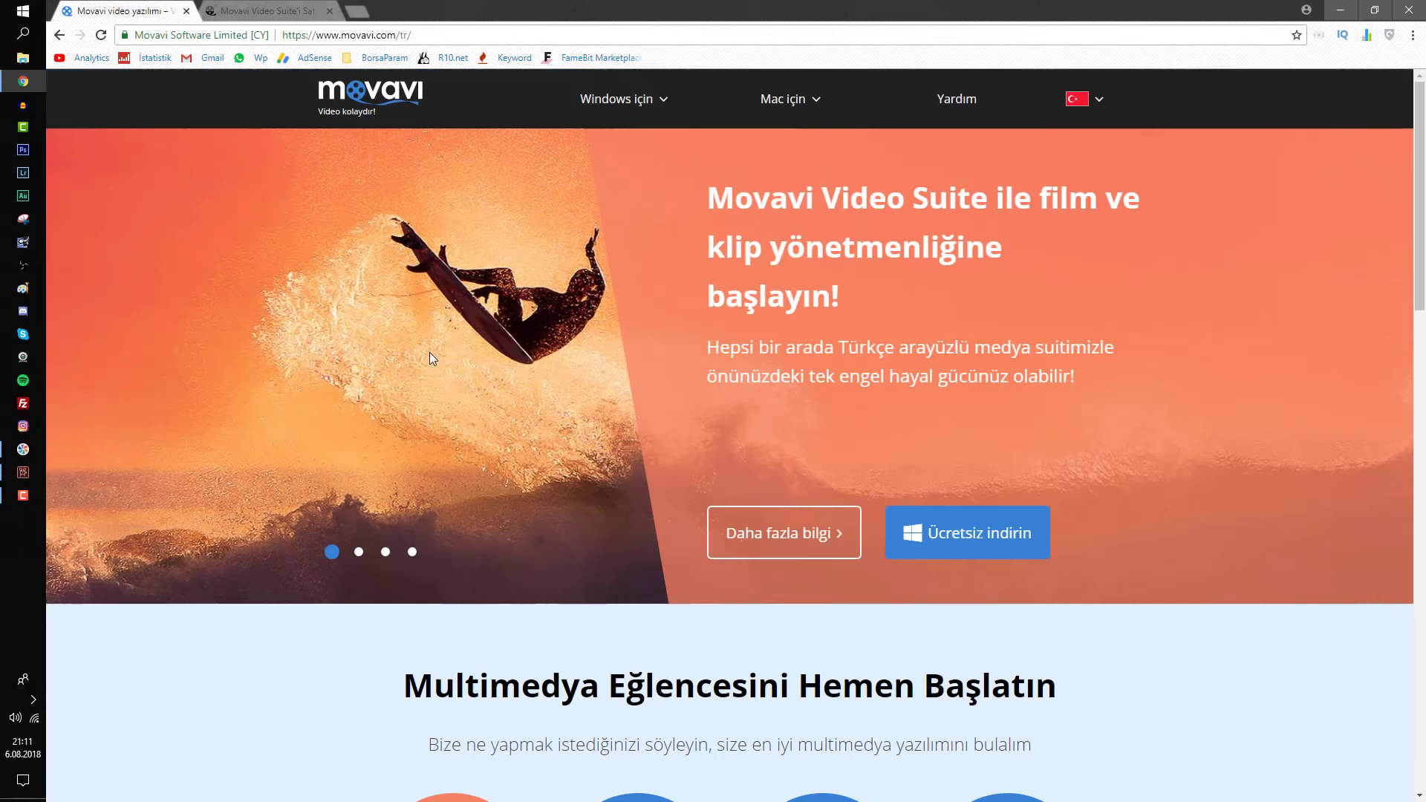
left_click(617, 99)
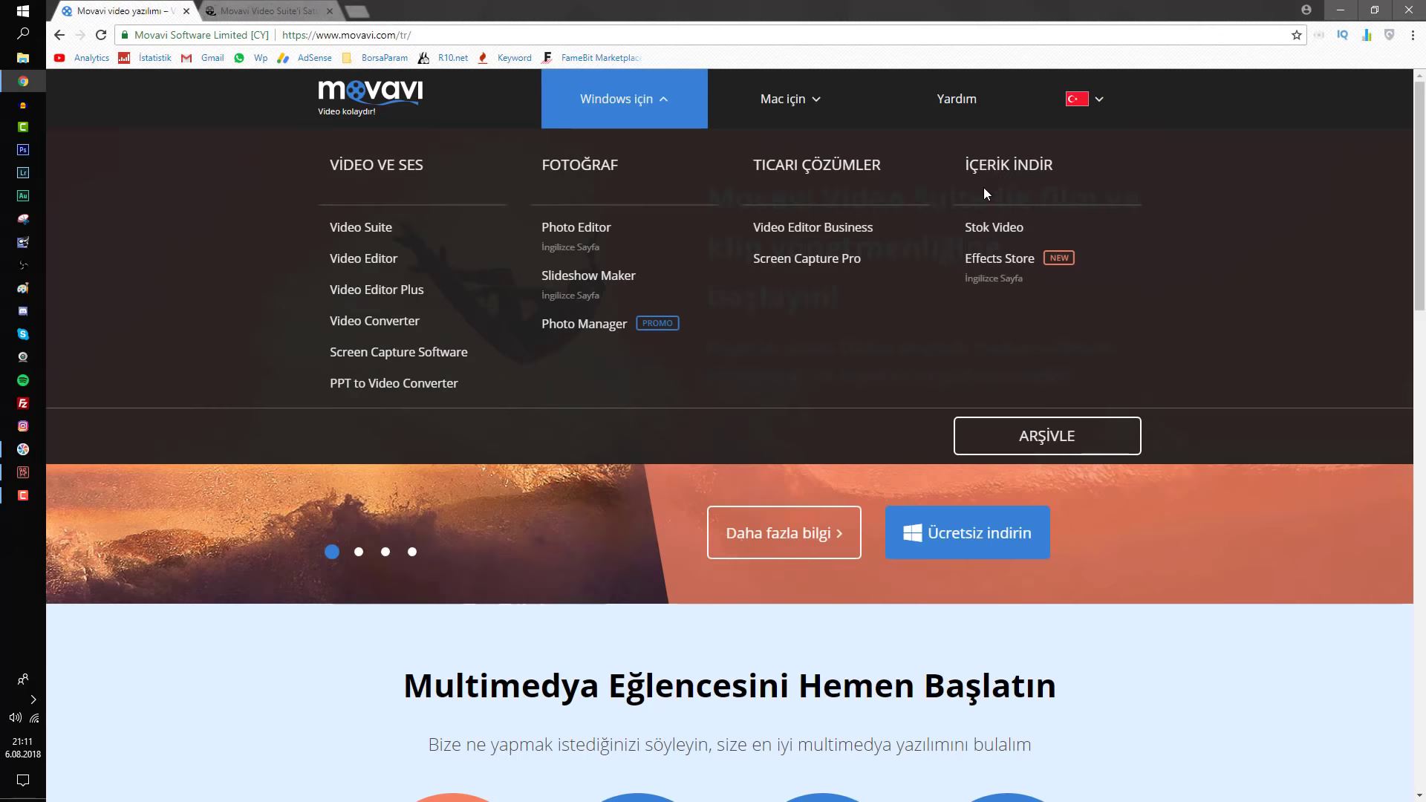
left_click(1033, 223)
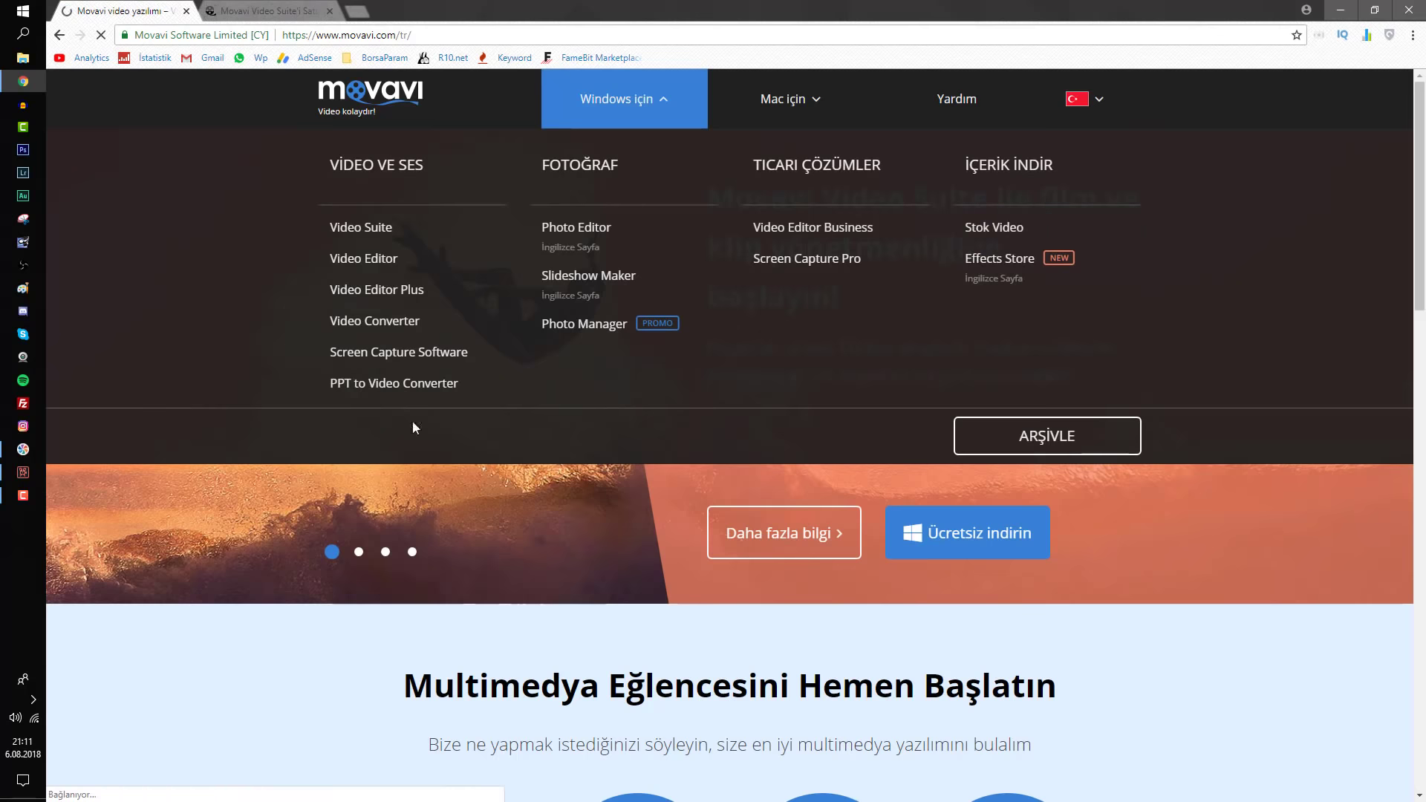
Examine the Videoblocks stock footage page, including its free trial instructions and clip collection
scroll(234, 434, "down", 20)
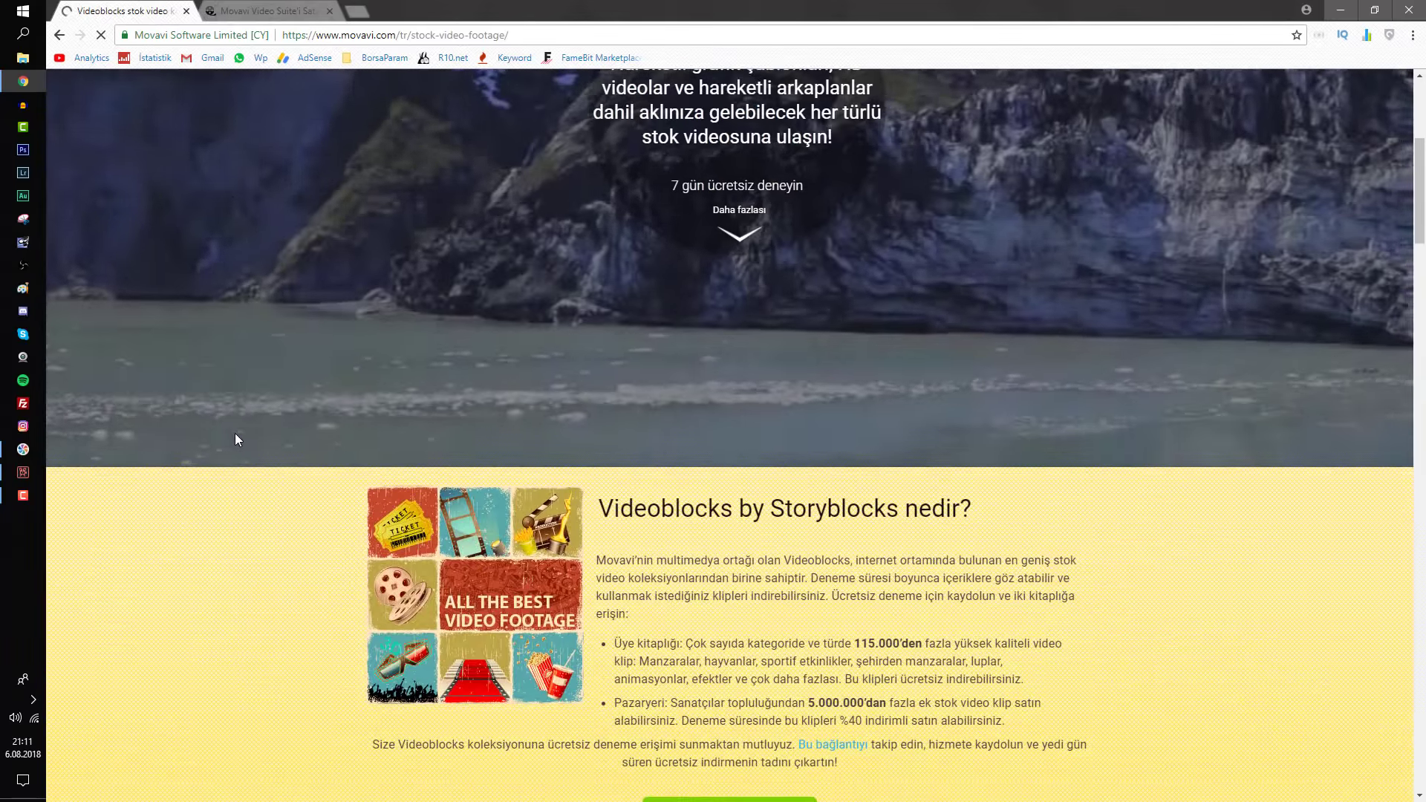
scroll(225, 430, "down", 8)
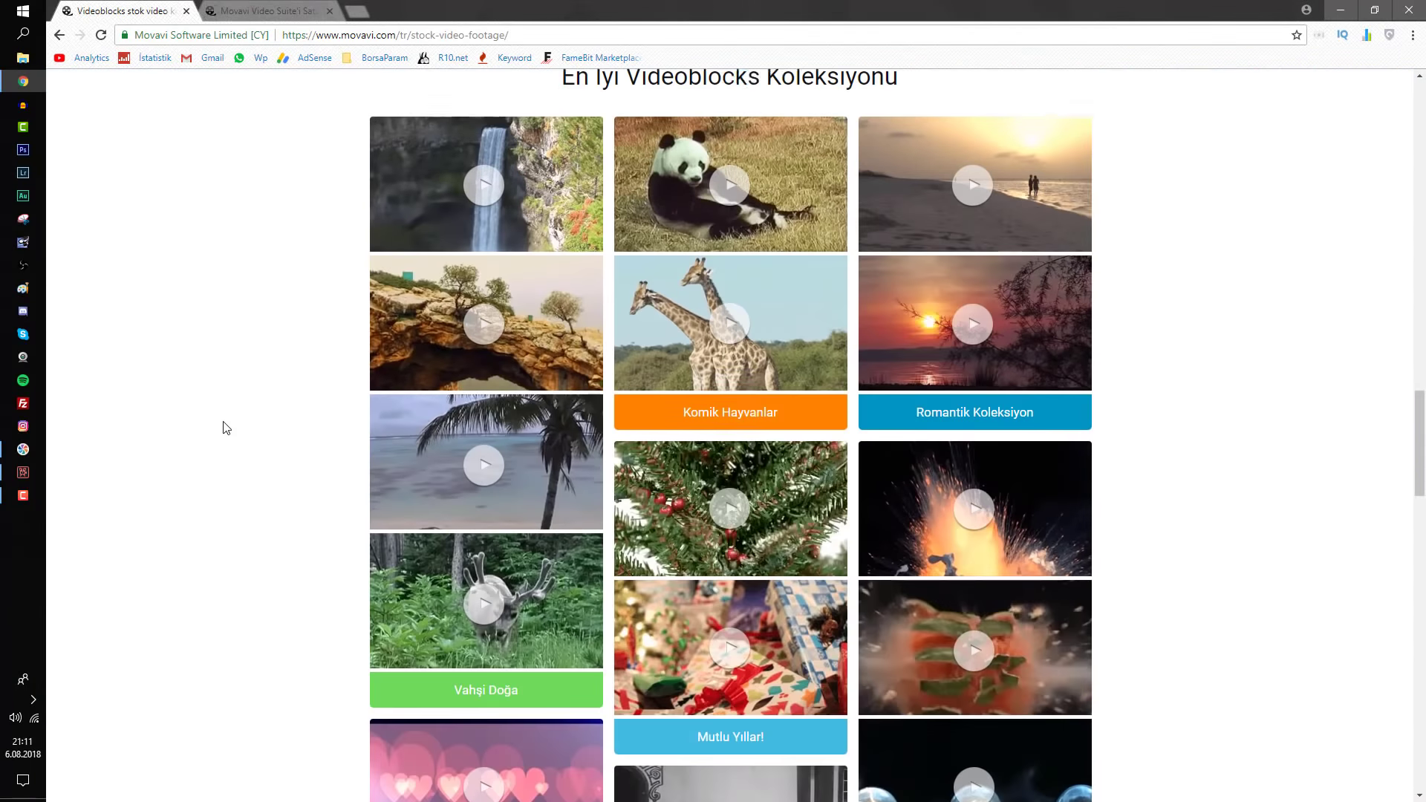
scroll(228, 428, "up", 1)
scroll(226, 428, "down", 2)
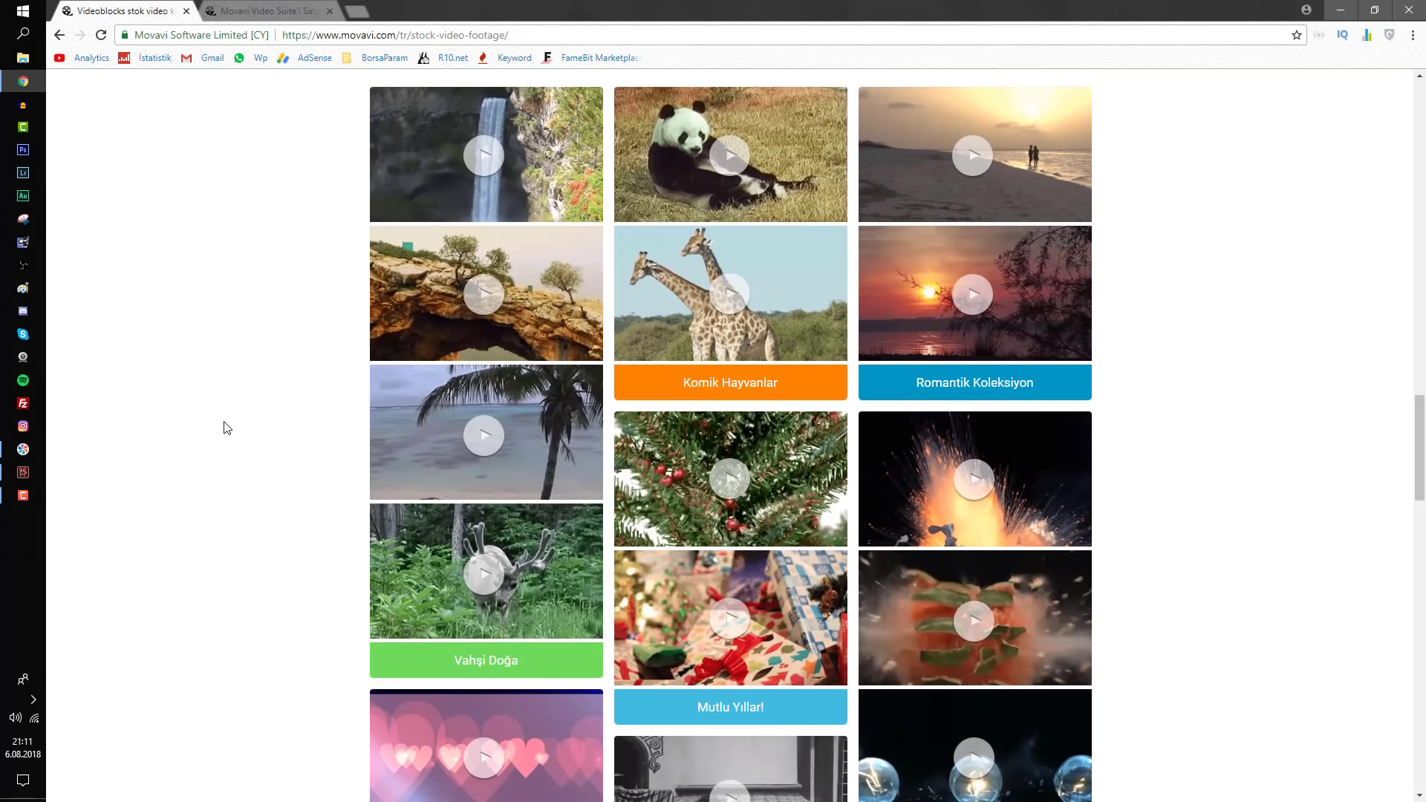
scroll(227, 428, "down", 15)
scroll(222, 446, "up", 20)
scroll(220, 445, "up", 15)
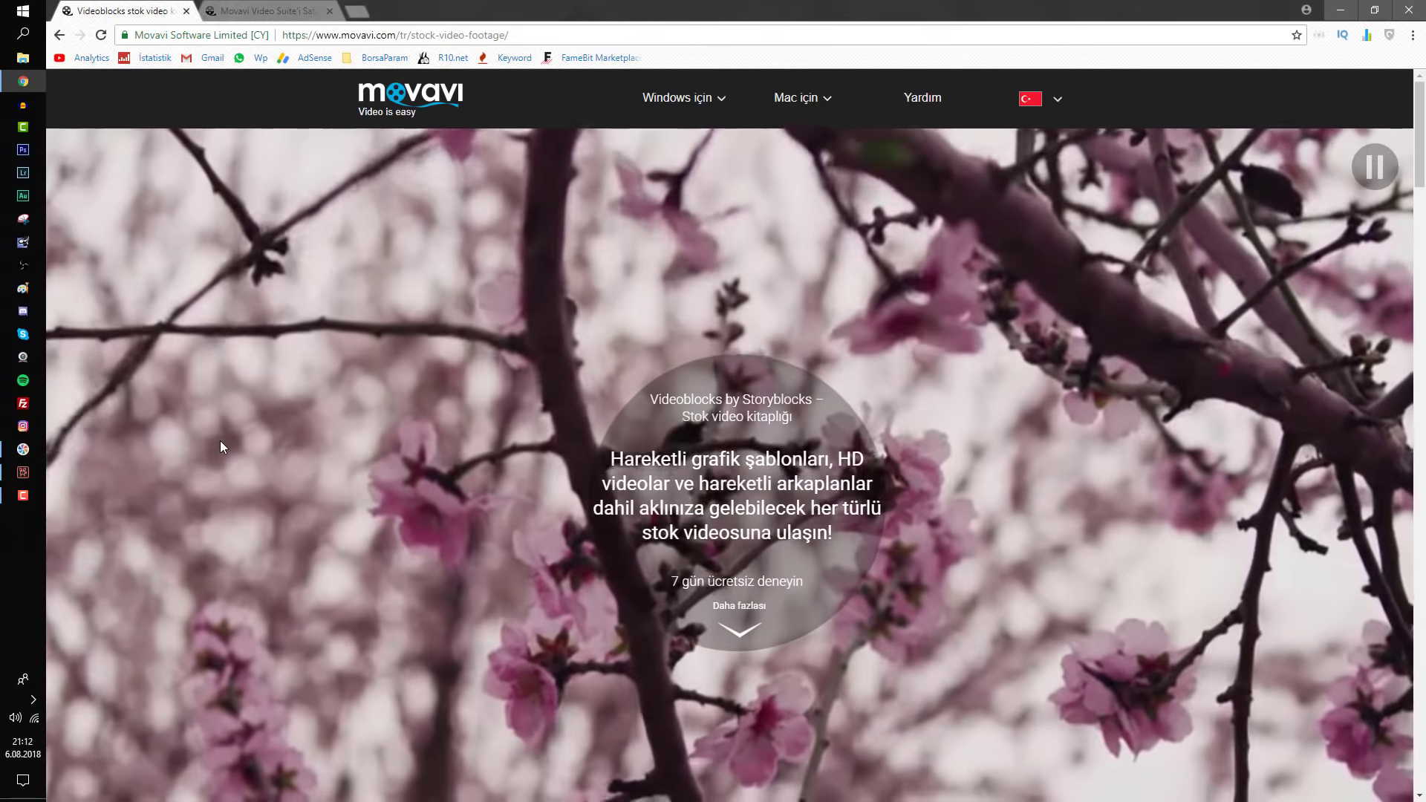
scroll(220, 440, "down", 15)
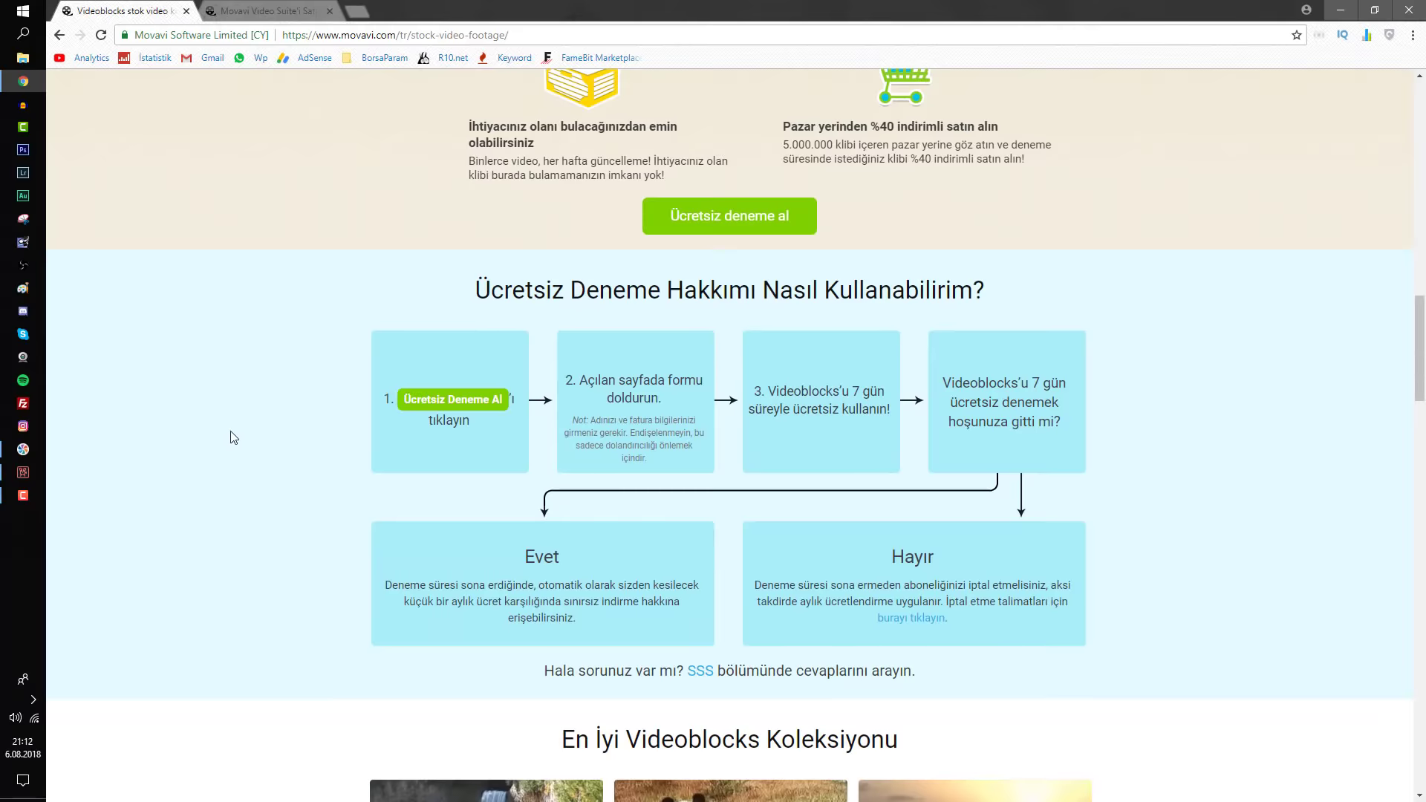
scroll(232, 436, "down", 4)
scroll(232, 436, "down", 5)
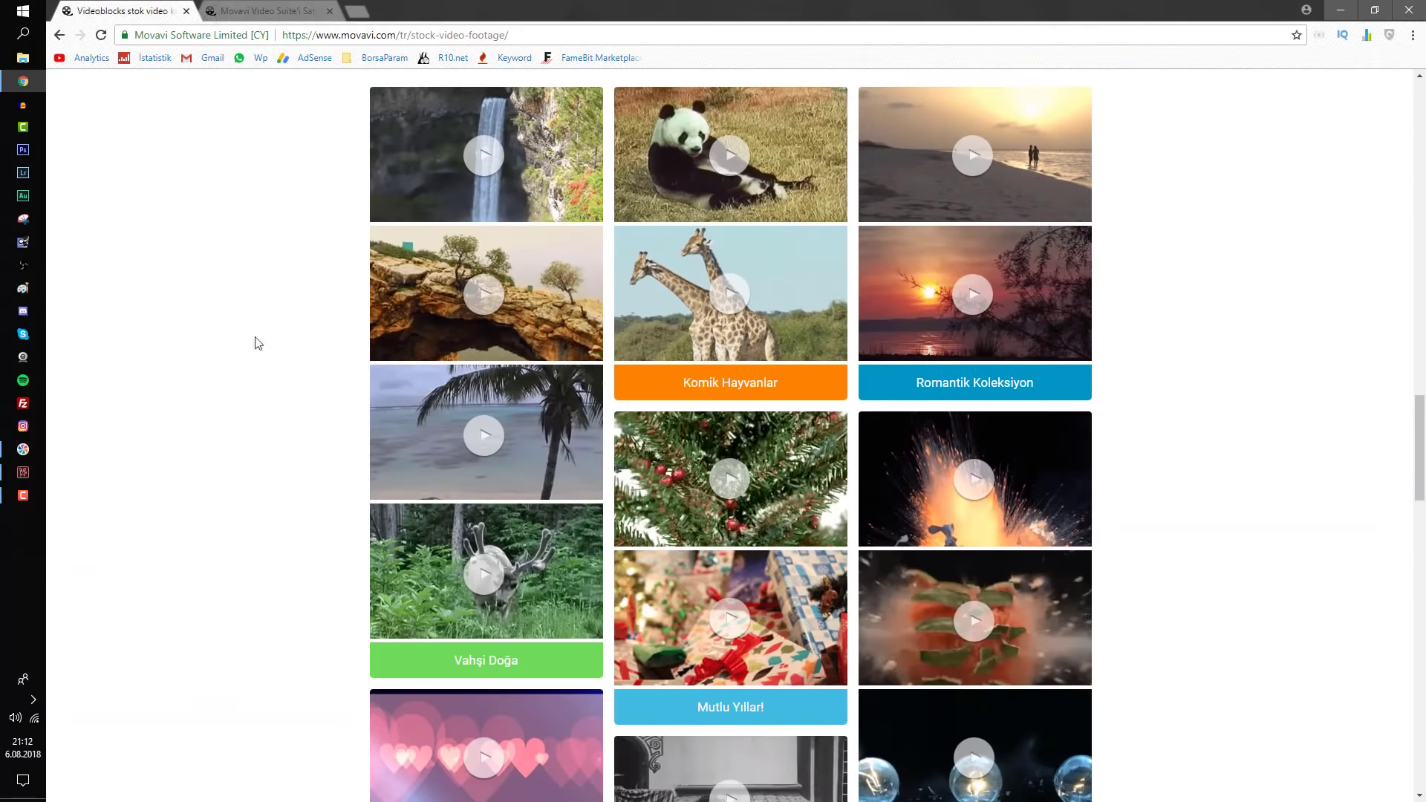
Glance at the Movavi editor, read through the stock footage page's SSS section in the browser, and go back to the Movavi home page
left_click(29, 474)
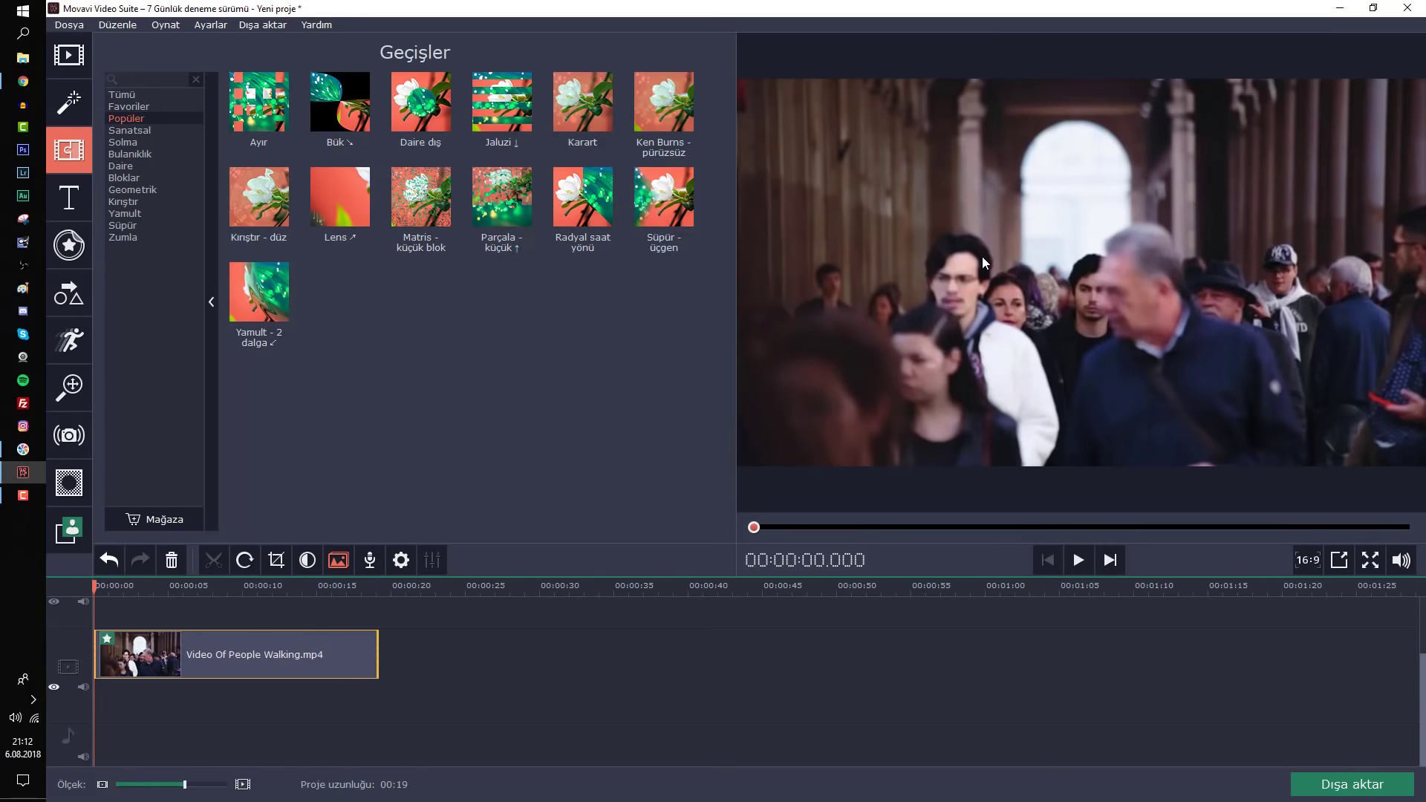
left_click(23, 81)
scroll(764, 303, "down", 5)
scroll(764, 303, "down", 7)
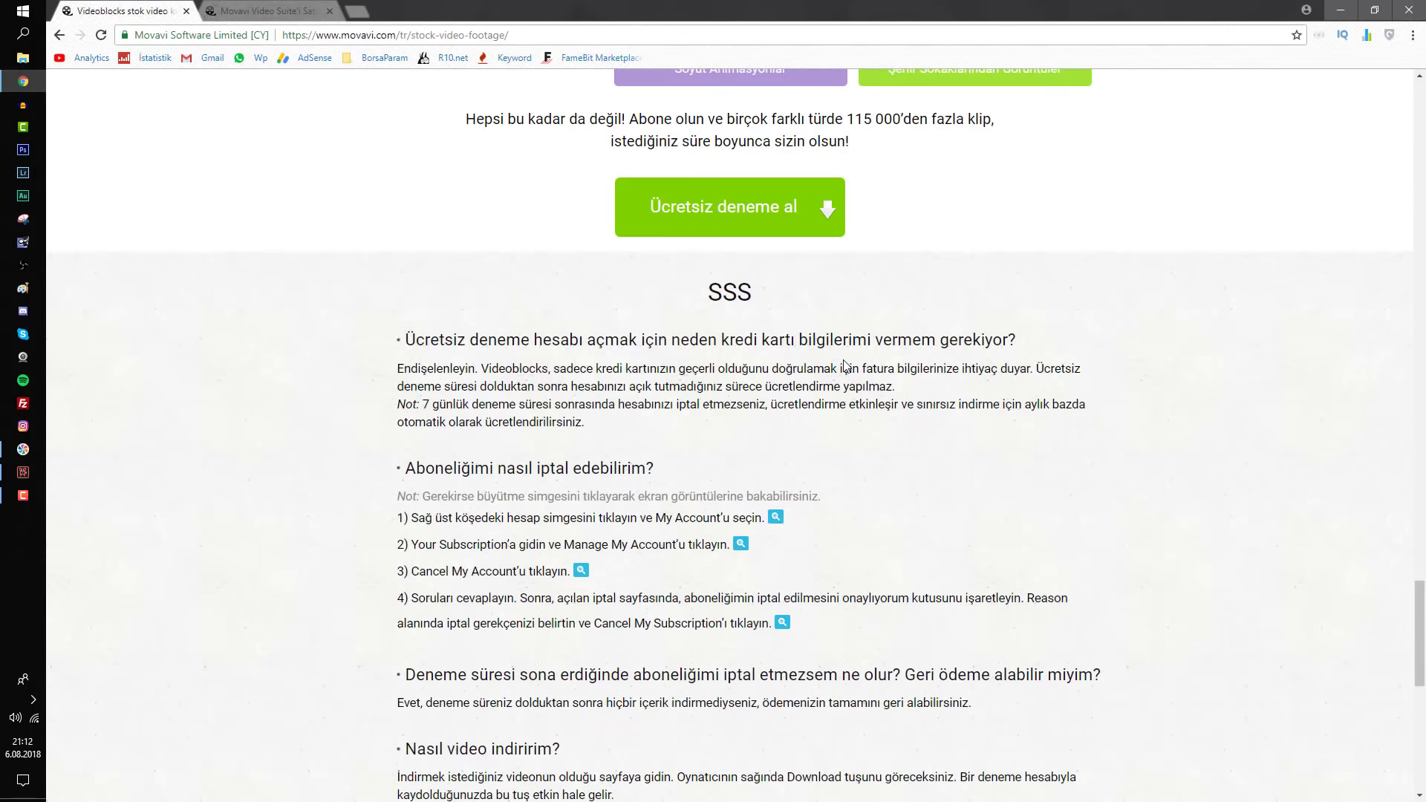
scroll(795, 364, "up", 20)
scroll(716, 364, "up", 3)
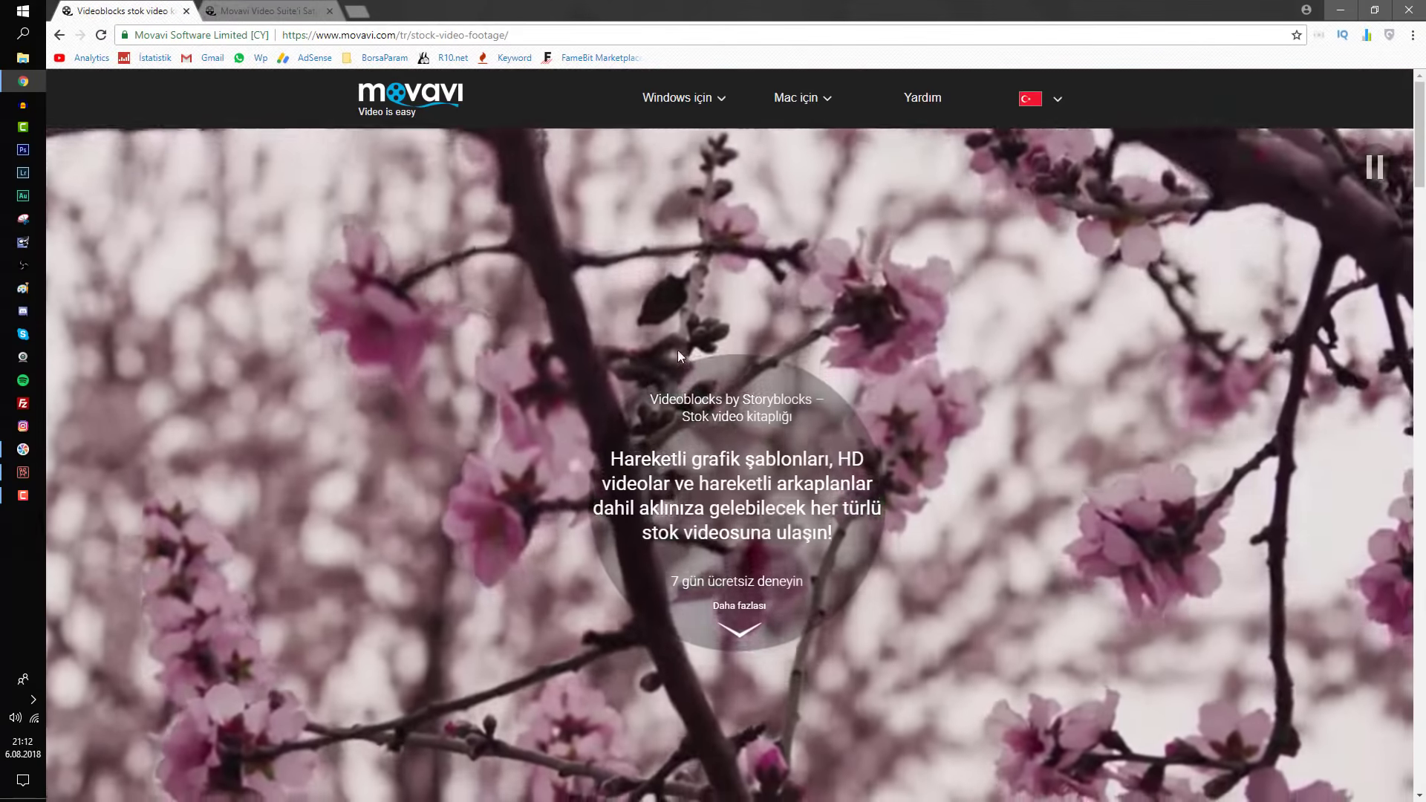
left_click(417, 108)
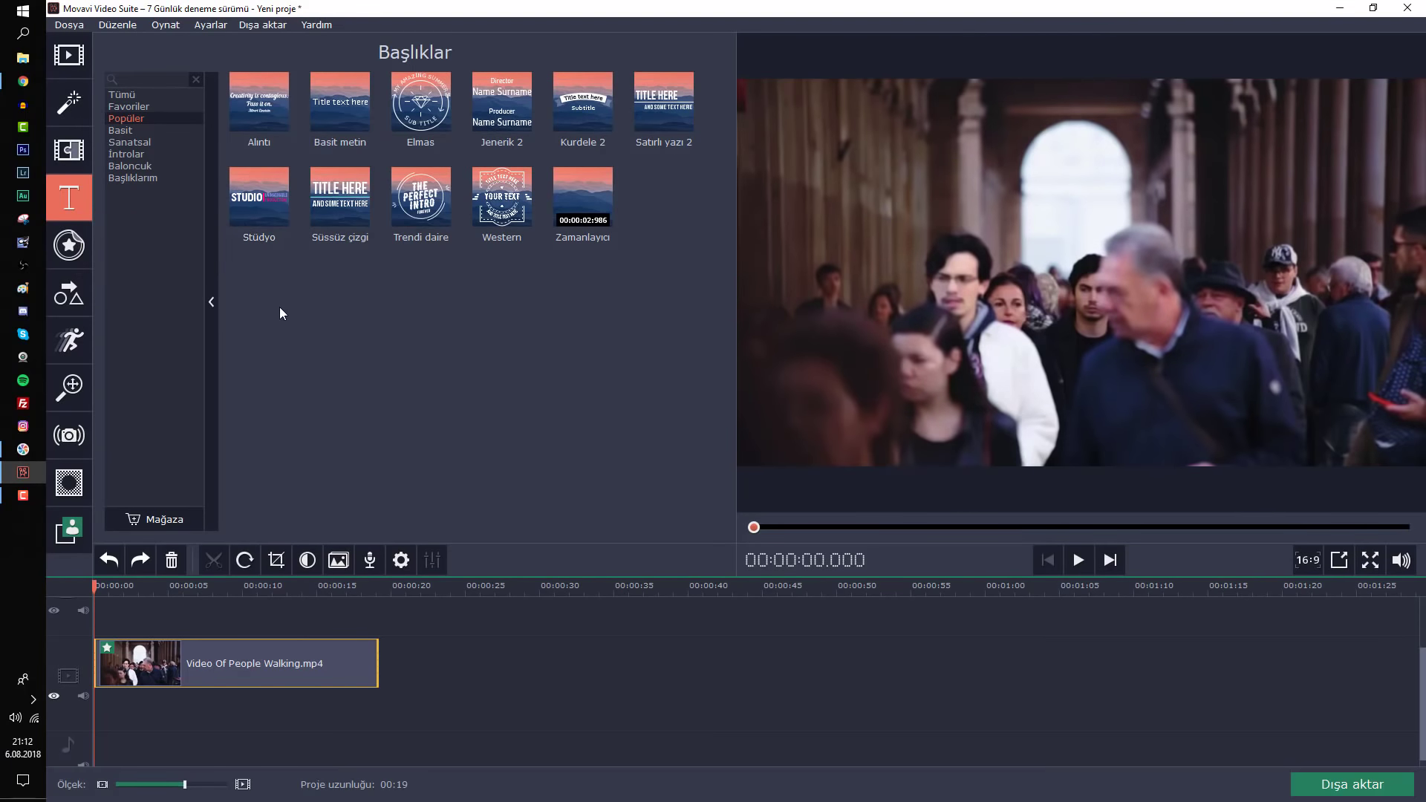
Add the Stüdyo title at about 6.2 seconds and set its text to a first name, YOUTUBE and HOCAM
left_click_drag(159, 590, 186, 594)
left_click_drag(258, 195, 186, 617)
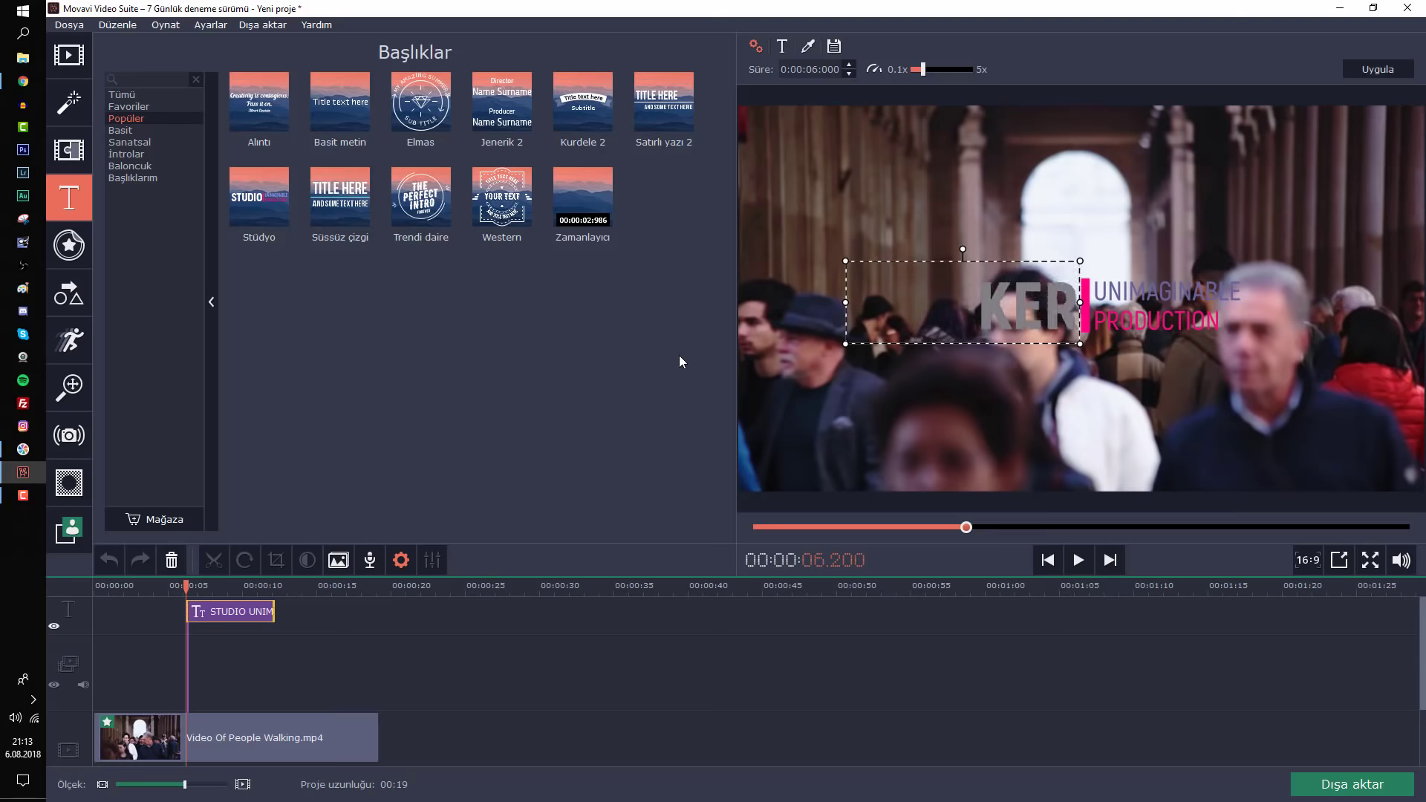
left_click(1123, 291)
double_click(1123, 291)
type("YOUTUBE")
double_click(1141, 321)
type("HOCAM")
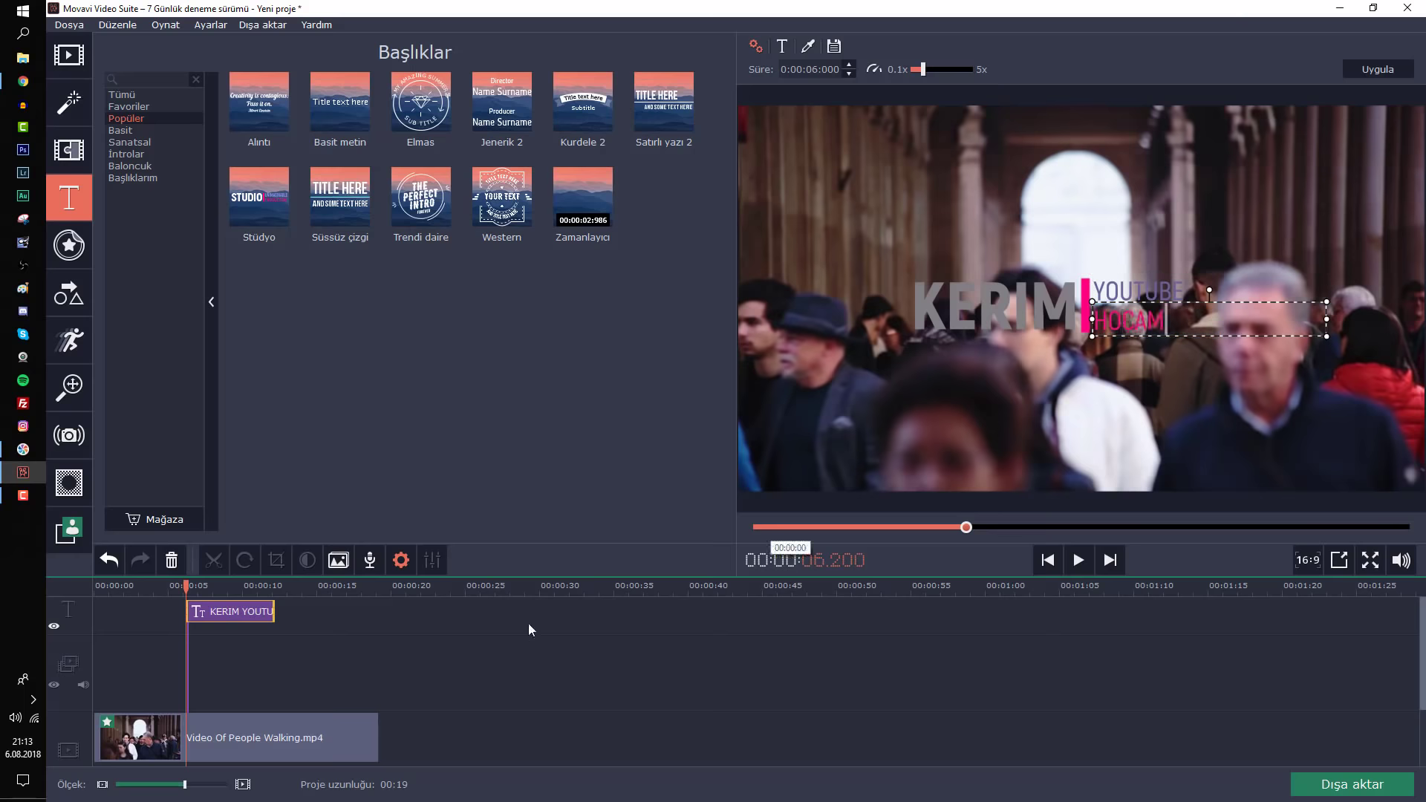
left_click(528, 626)
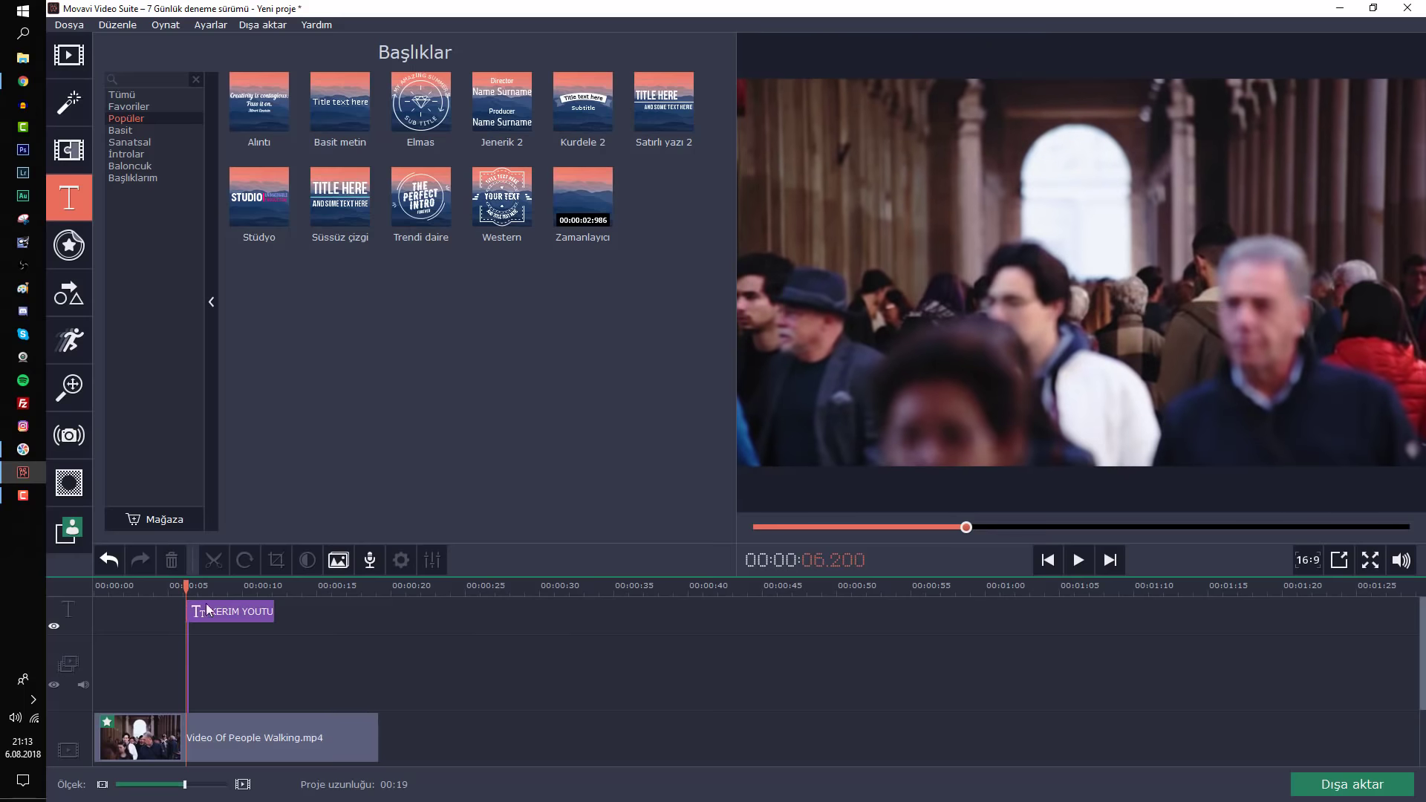
Preview the Stüdyo title in playback, delete it from the title track and move the playhead back to about 5.7 seconds
key("space")
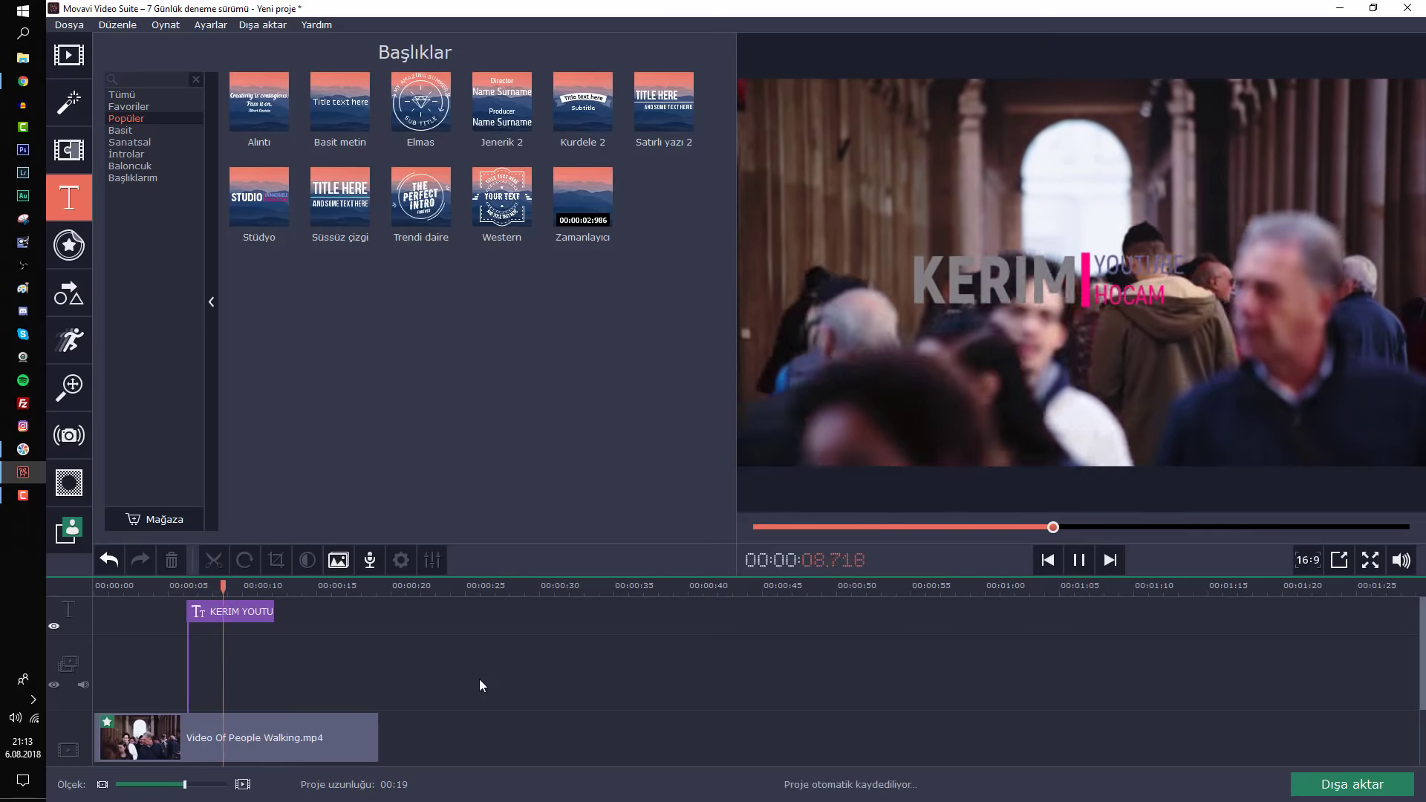
key("space")
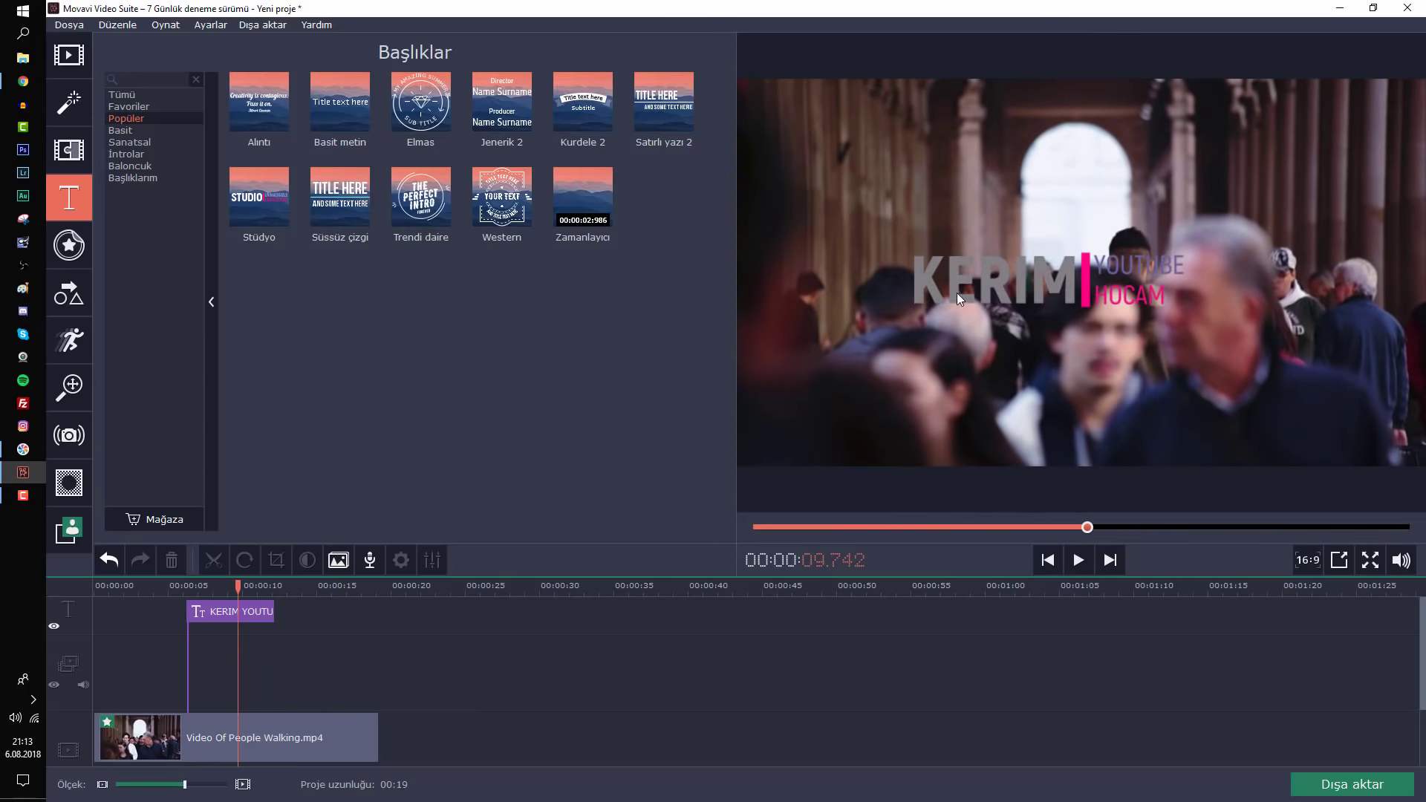
left_click(216, 614)
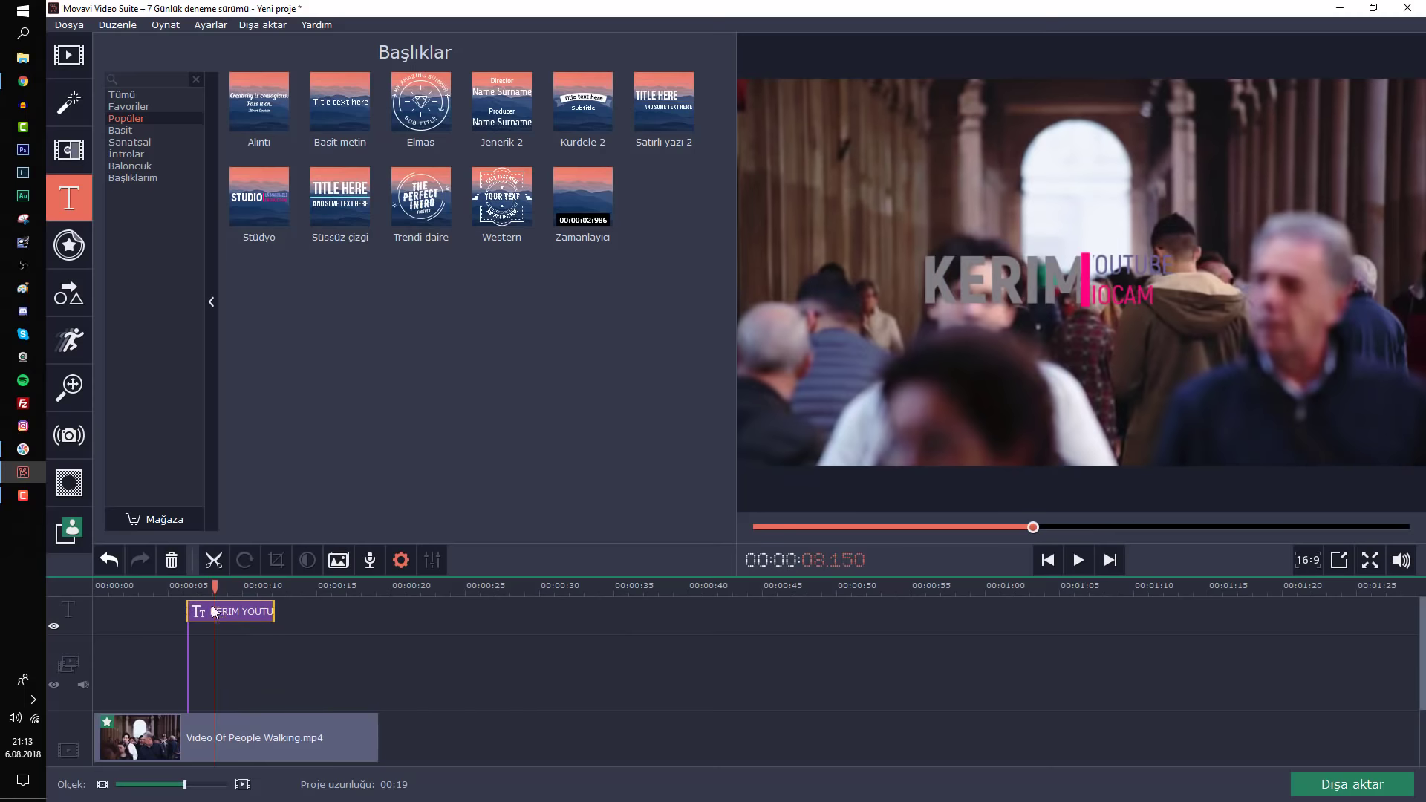
key("Delete")
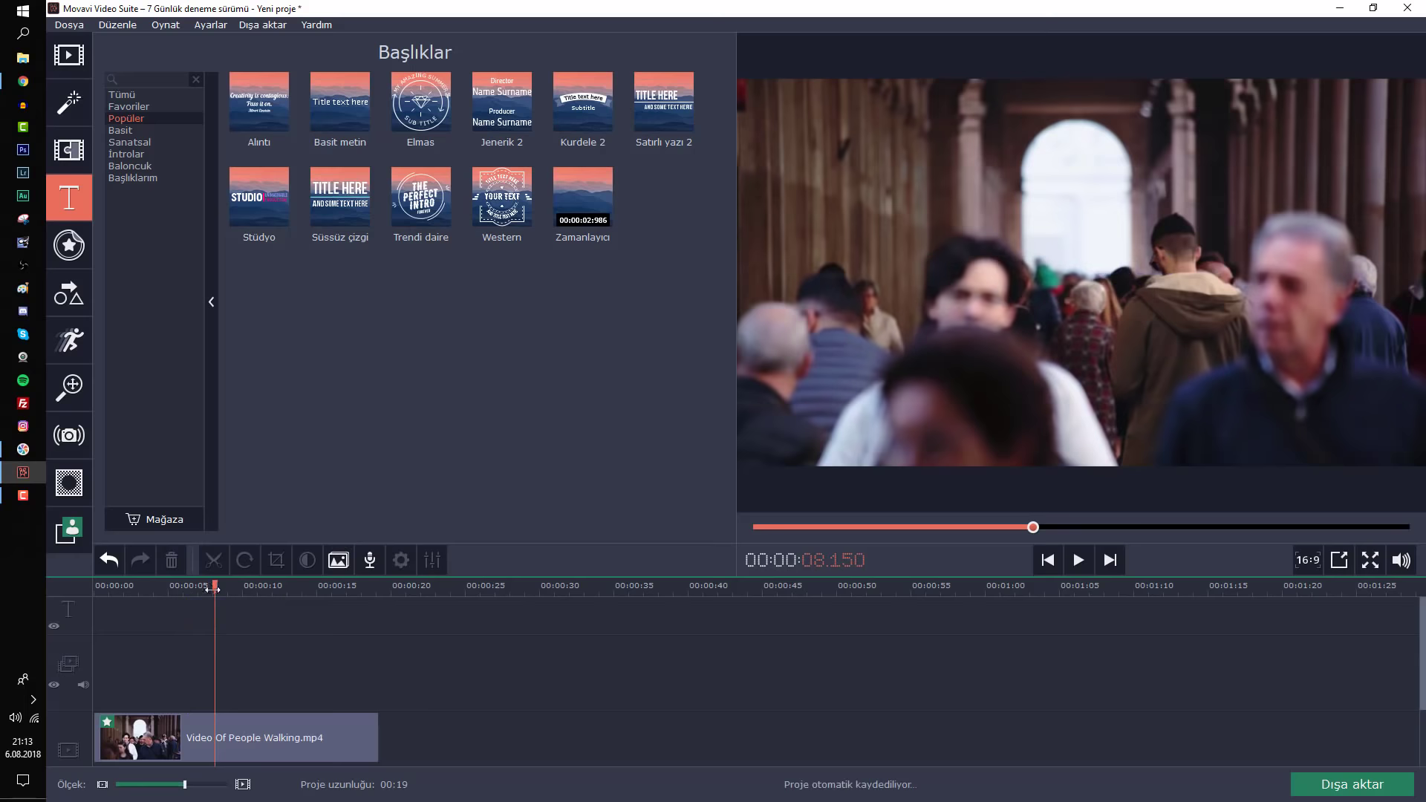
left_click_drag(214, 589, 179, 590)
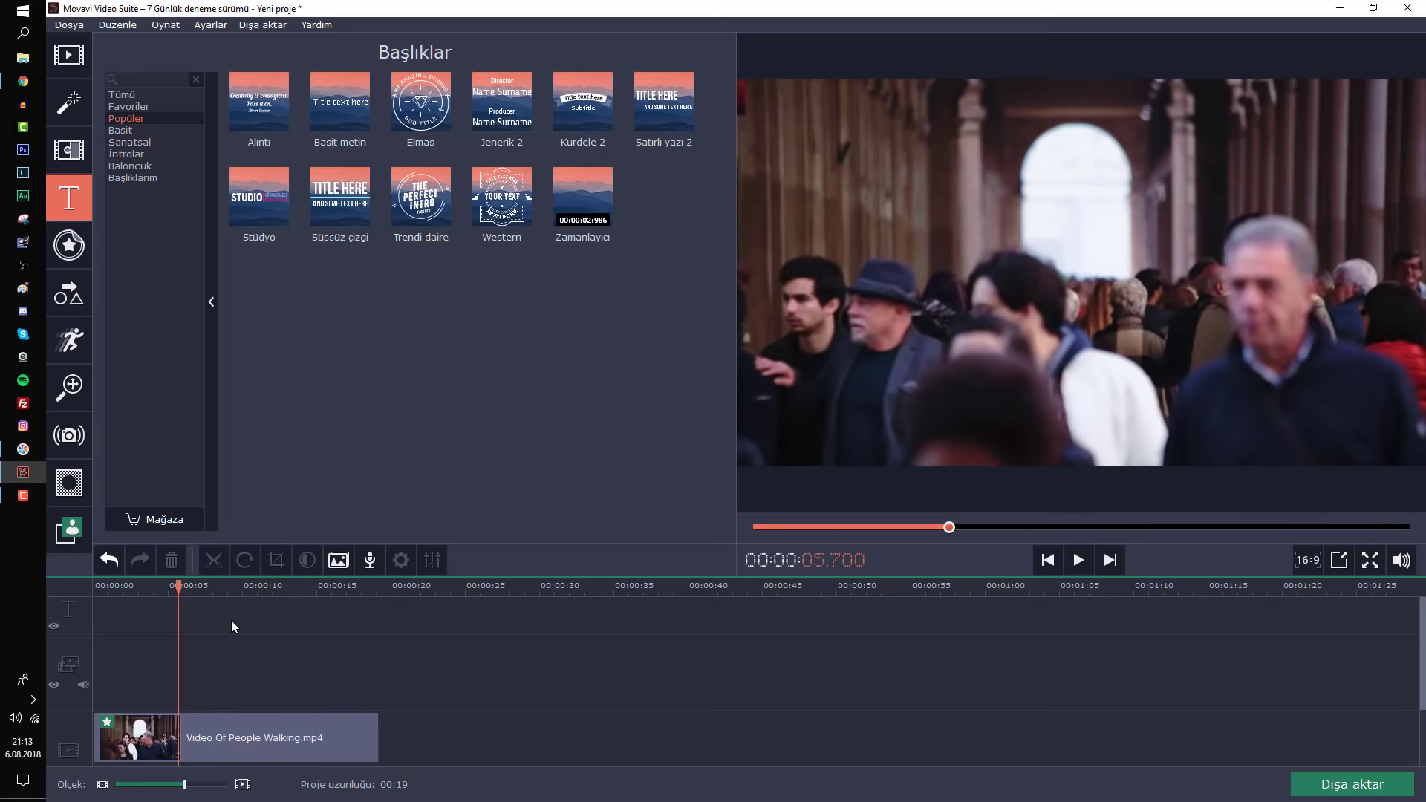